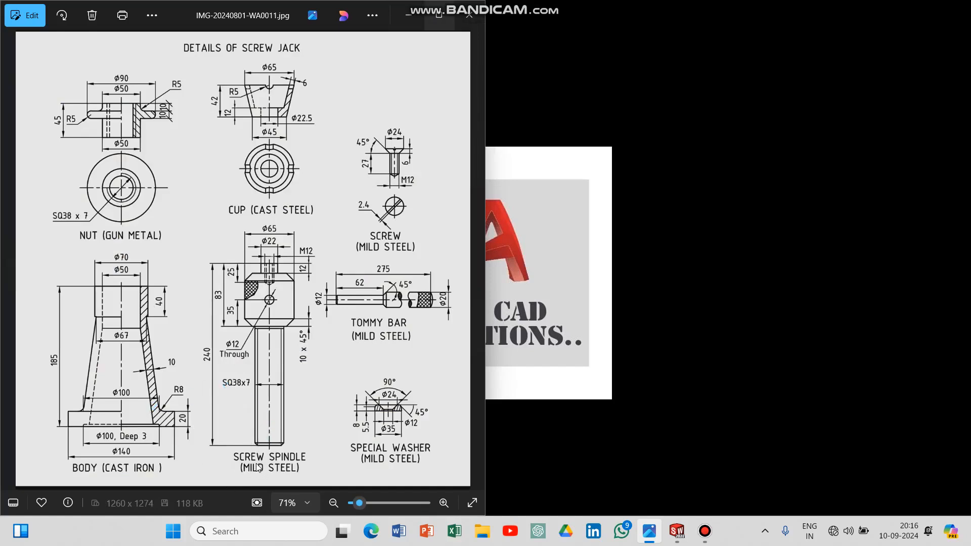
Place the SOLIDWORKS window beside the screw jack drawing and enlarge the drawing's screw spindle view
mouse_move(433, 28)
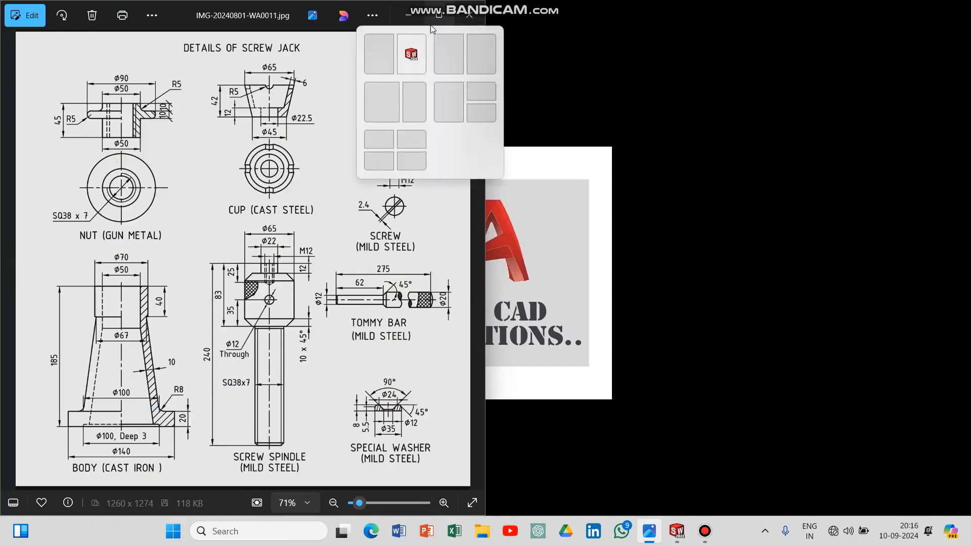
left_click(388, 57)
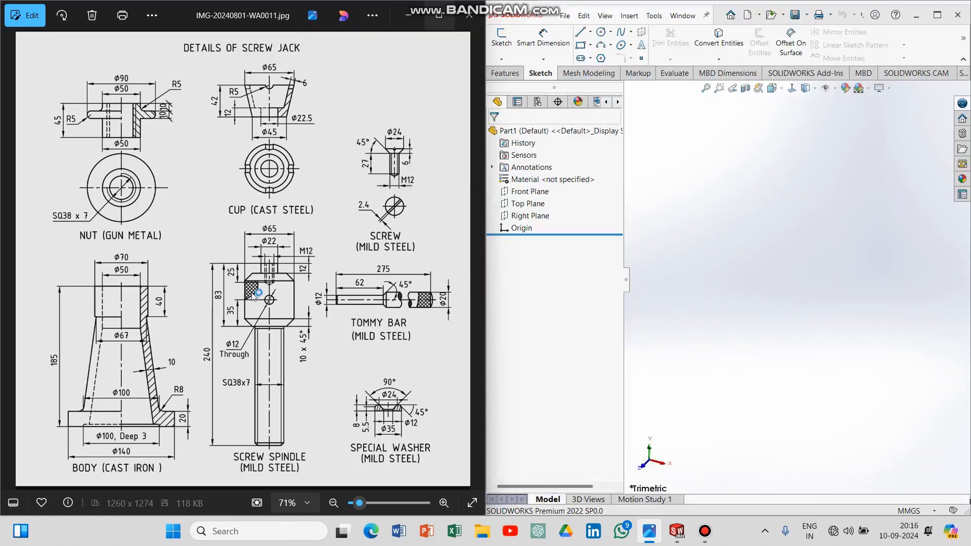
scroll(253, 295, "up", 3)
left_click_drag(271, 340, 262, 277)
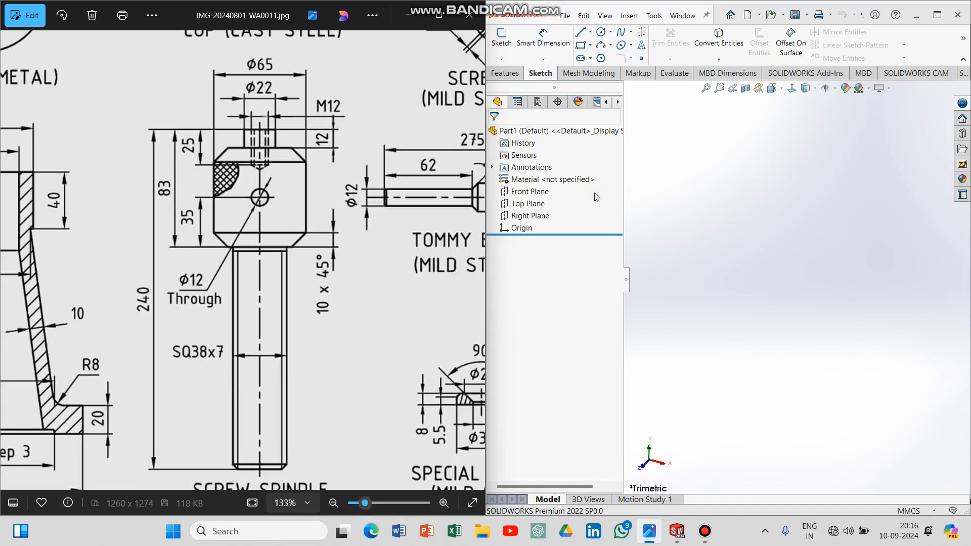
On the Front Plane, viewed straight on, sketch a vertical centreline about 73.5 mm long upward from the origin
left_click(532, 196)
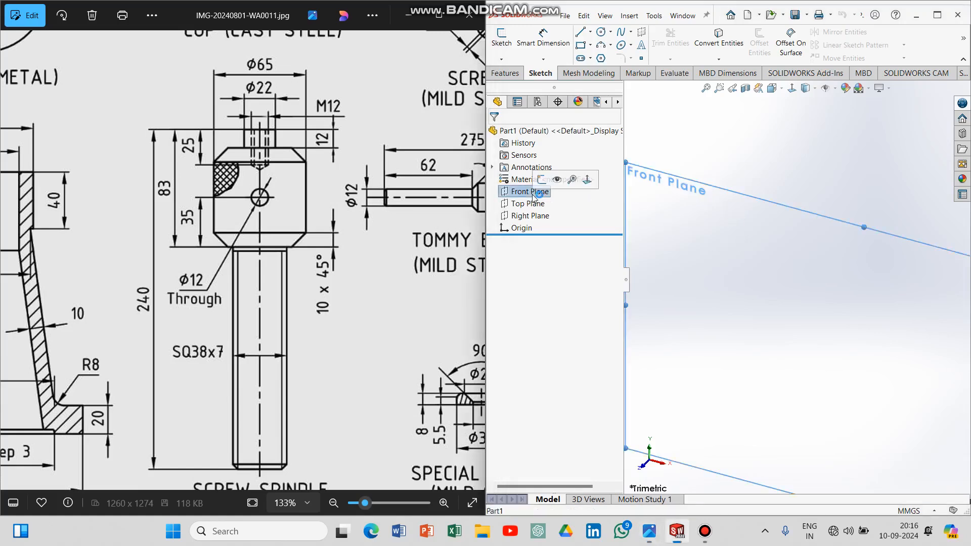
left_click(586, 181)
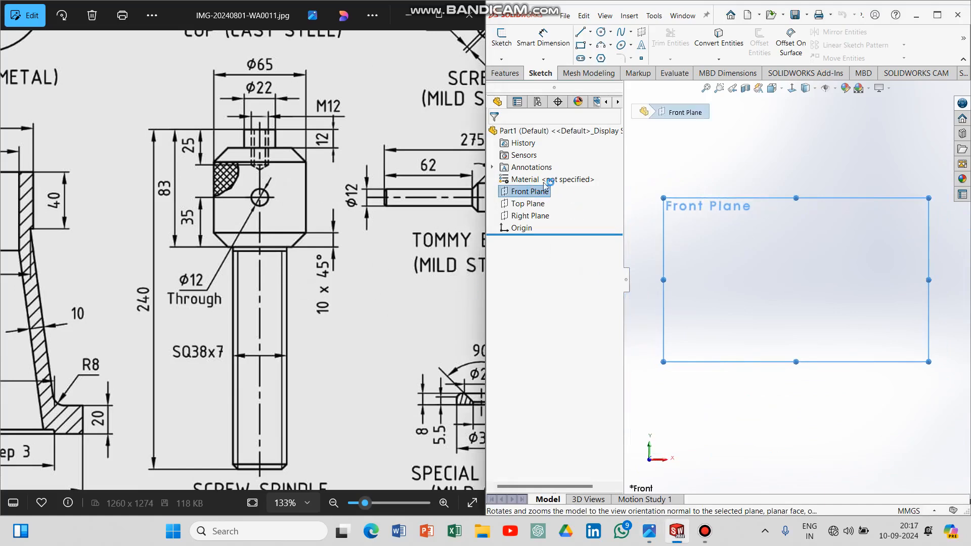
left_click(581, 37)
left_click(590, 33)
left_click(599, 58)
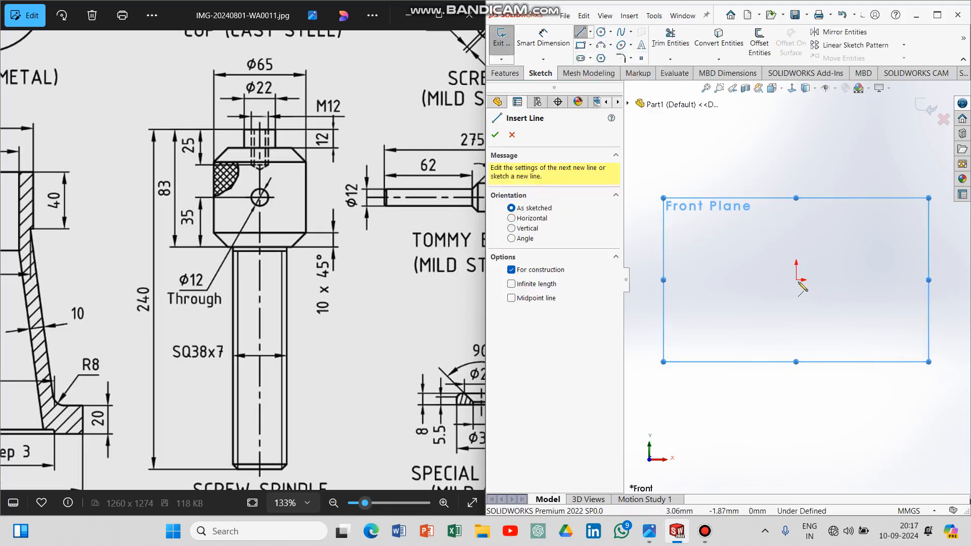
left_click(796, 280)
left_click(795, 171)
key("Escape")
Dimension the vertical centreline's length as 240 mm
left_click(796, 233)
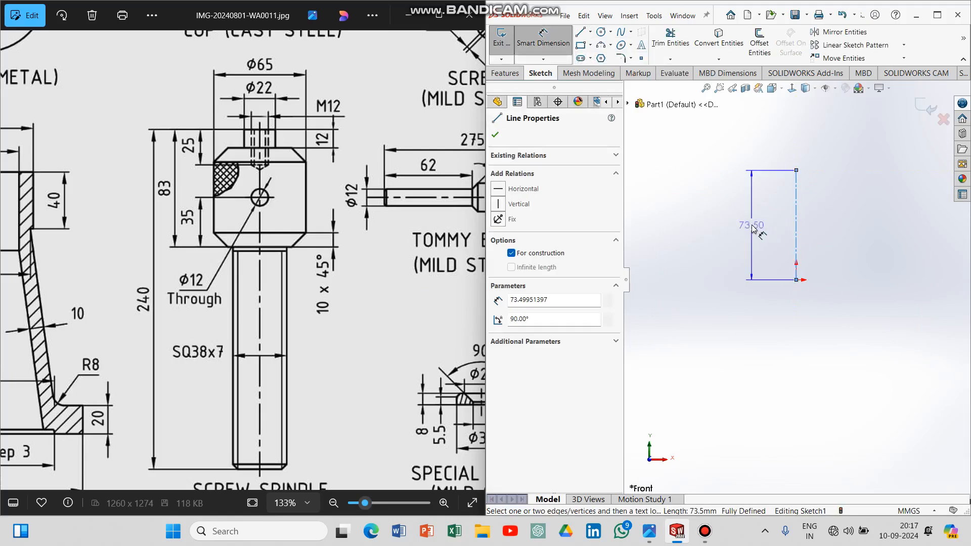
left_click(751, 225)
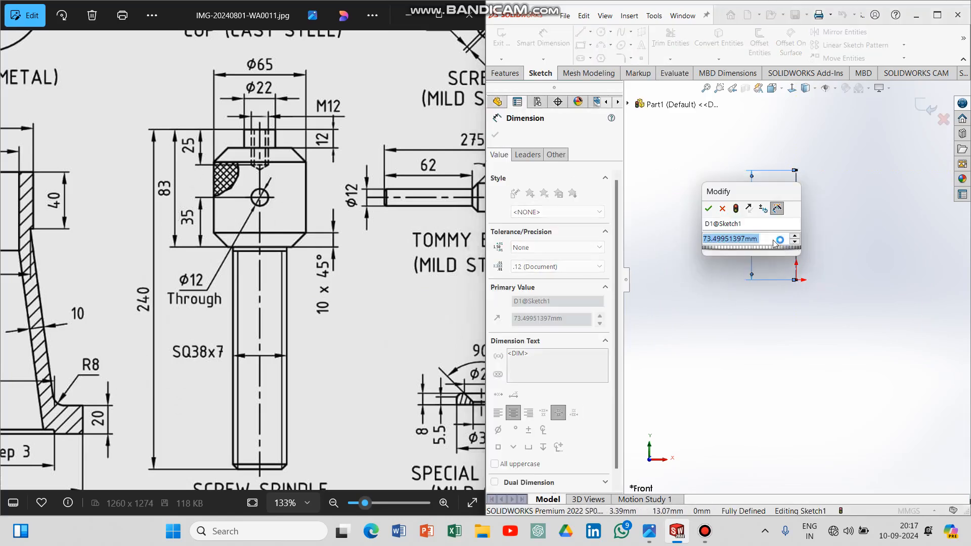
type("24")
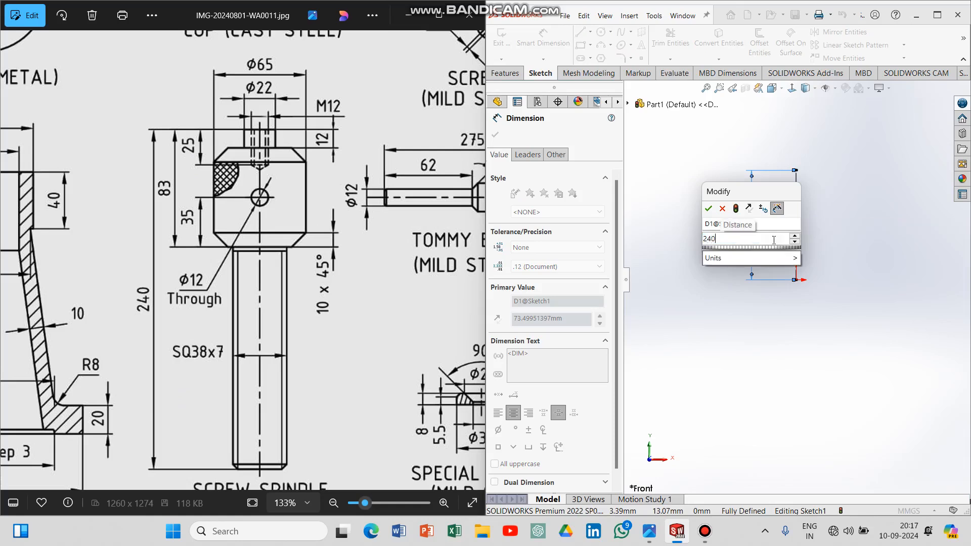
type("0")
key("Return")
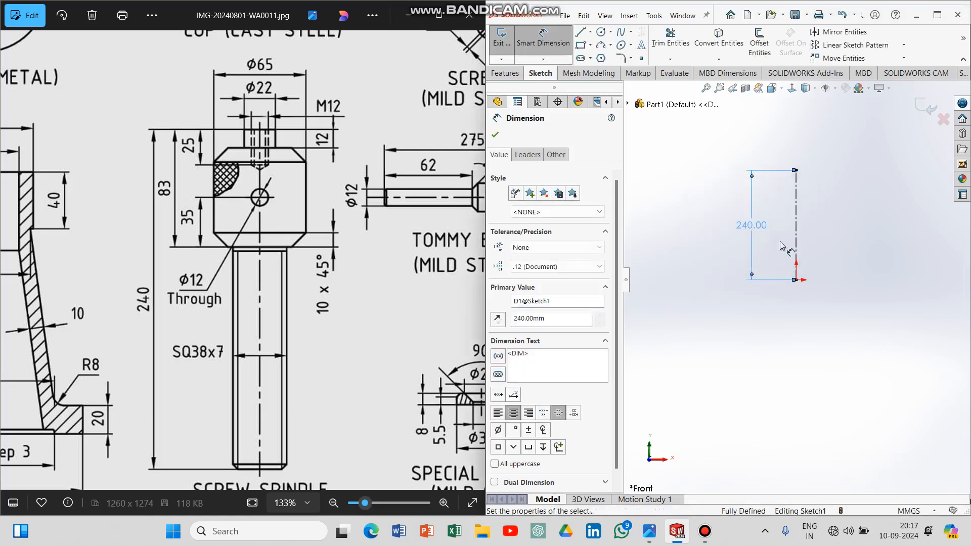
key("Escape")
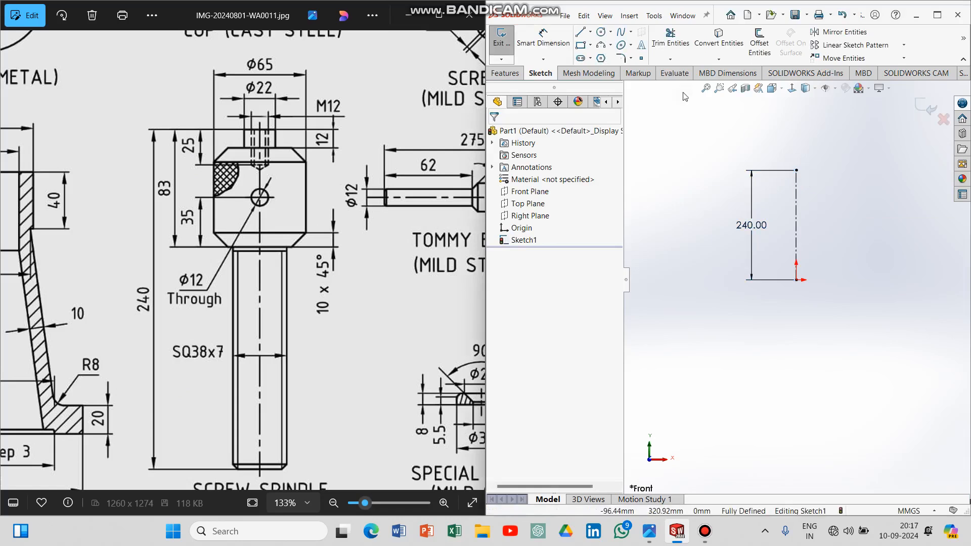
Sketch a horizontal line about 49 mm long outward from the centreline's upper end
left_click(584, 38)
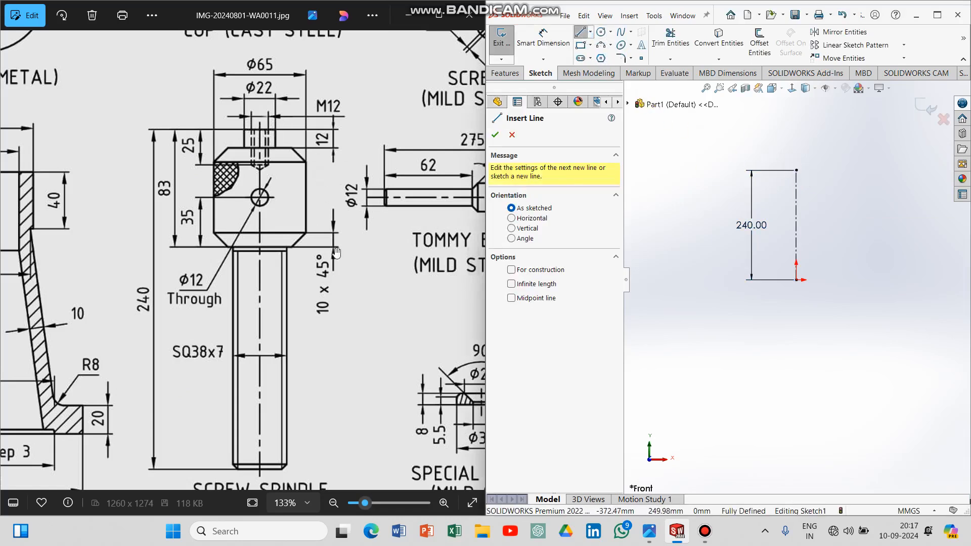
left_click(797, 171)
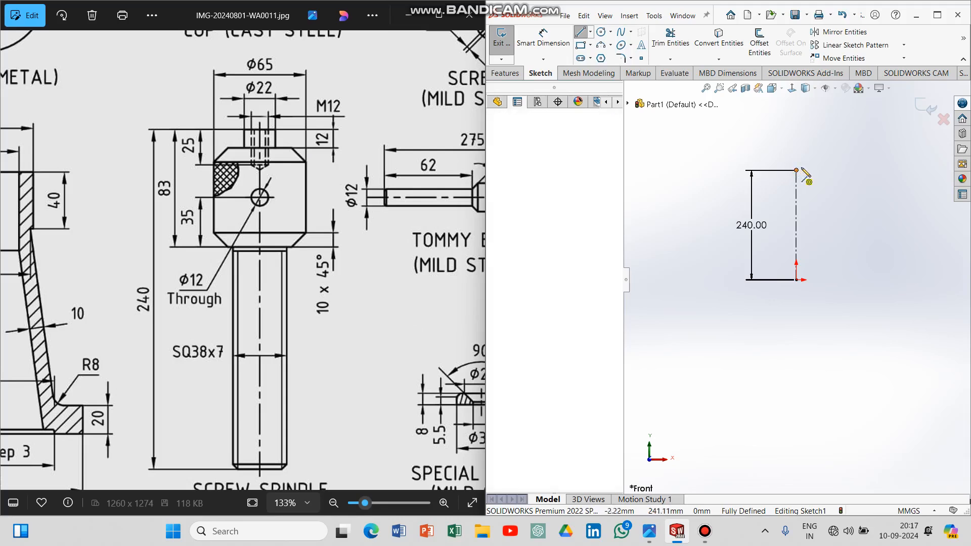
left_click(819, 171)
Try to sketch the spindle head's stepped outline with two sloped chamfers, ending in an inward horizontal edge
left_click(818, 191)
left_click(840, 191)
double_click(851, 208)
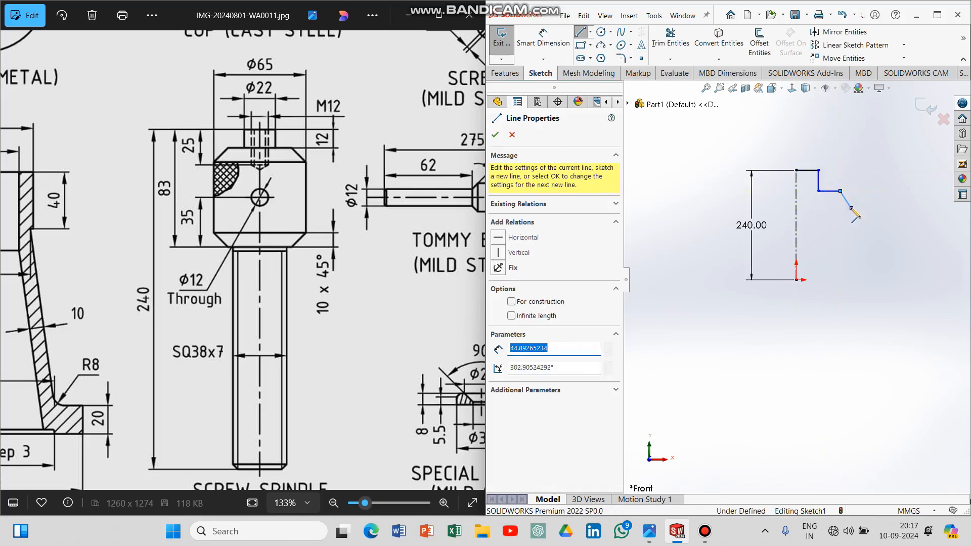
left_click(850, 249)
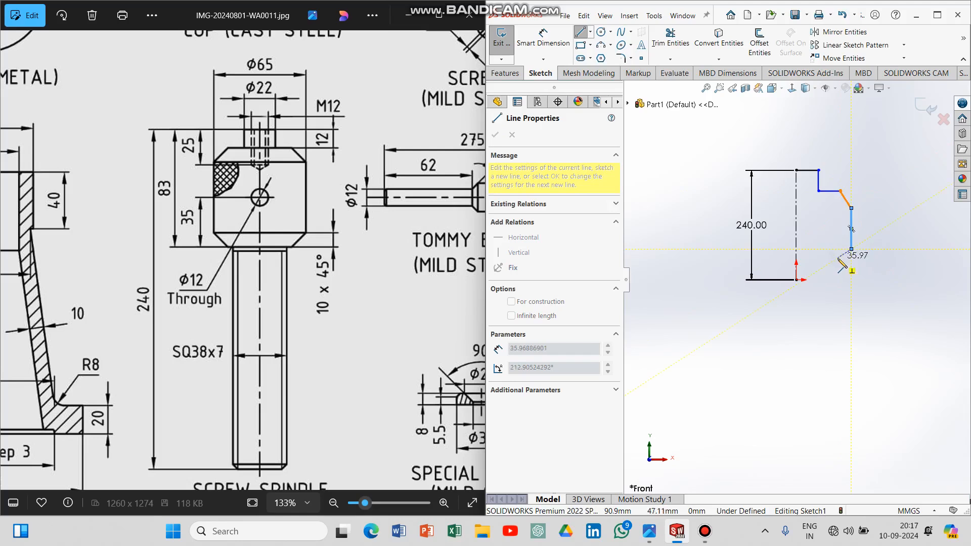
double_click(839, 257)
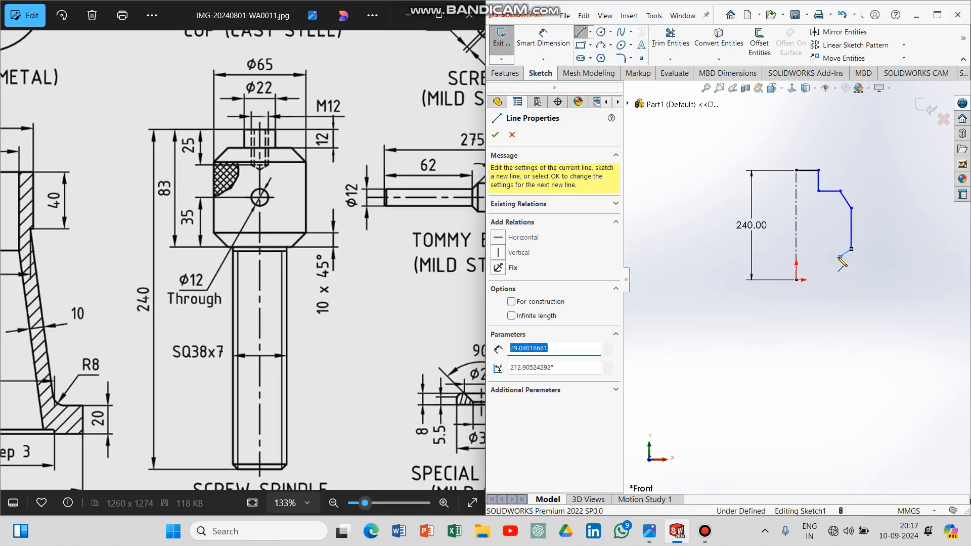
left_click(839, 257)
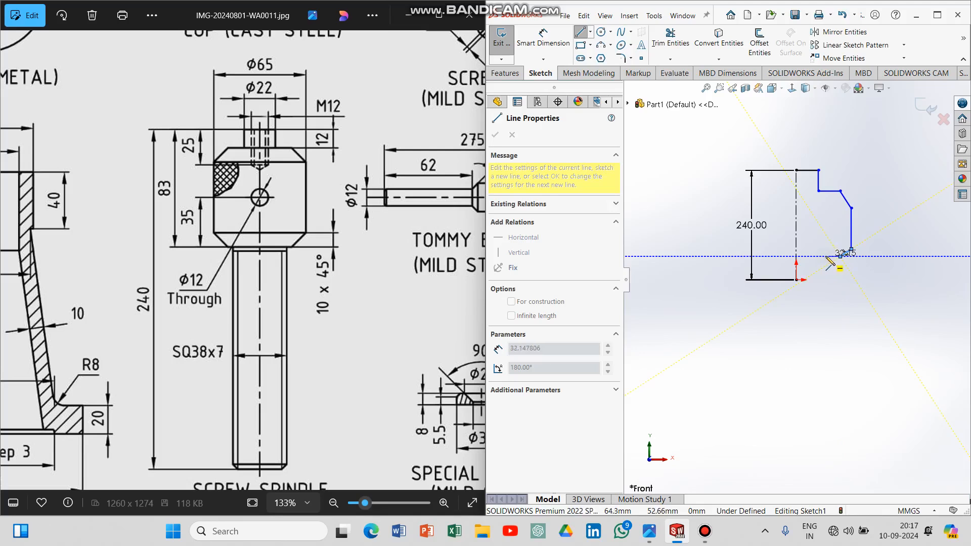
left_click(826, 256)
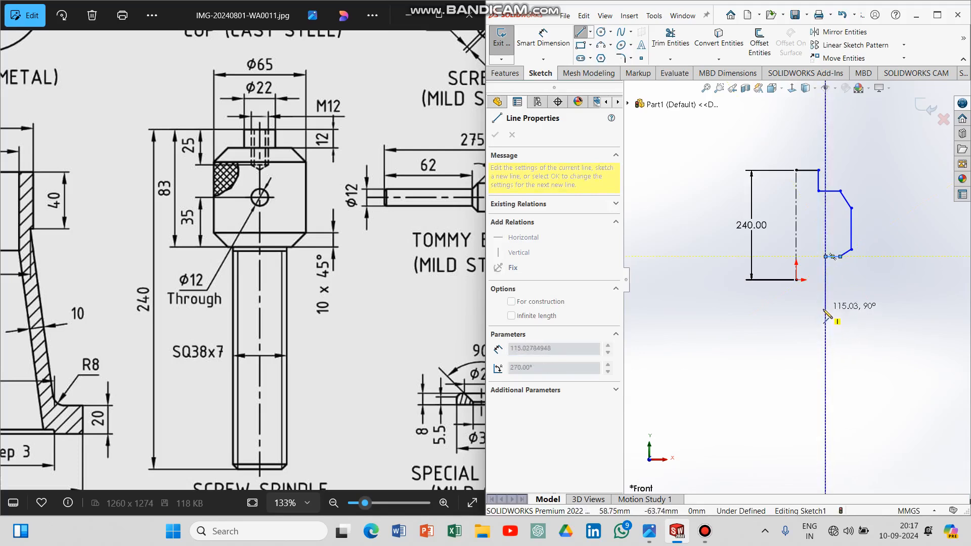
key("Escape")
Maximize the modelling window so the spindle sketch has the whole screen
scroll(880, 252, "up", 4)
scroll(870, 268, "down", 5)
scroll(789, 271, "up", 3)
scroll(768, 257, "down", 4)
scroll(773, 258, "up", 4)
scroll(718, 268, "down", 5)
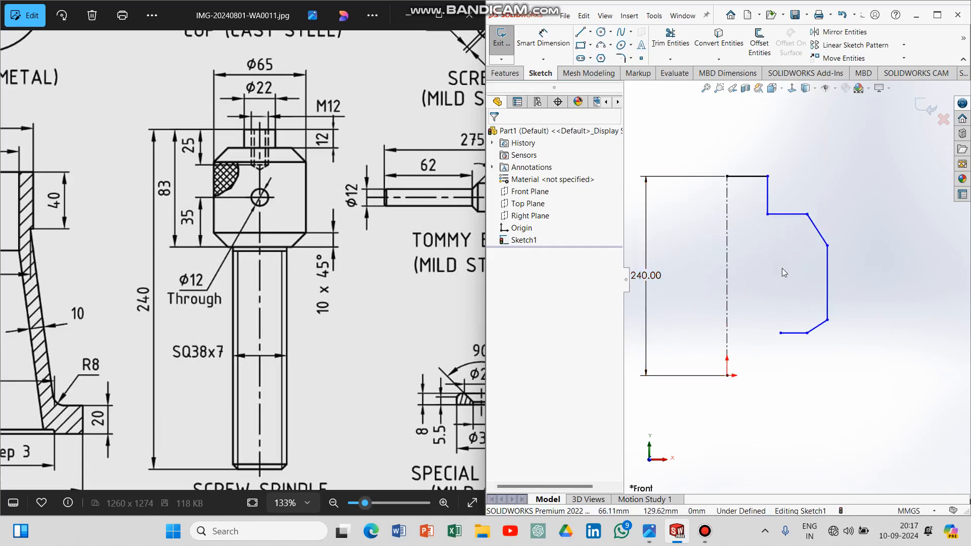
left_click(937, 15)
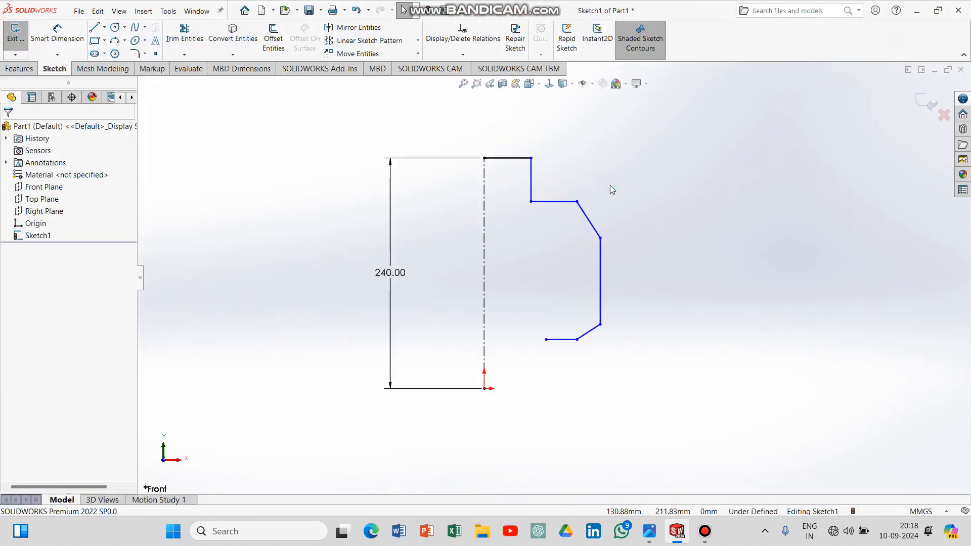
Undo the head outline segments back to the first horizontal line at the centreline's upper end
key("ctrl+z")
key("ctrl+z")
key("ctrl+z")
key("ctrl+z")
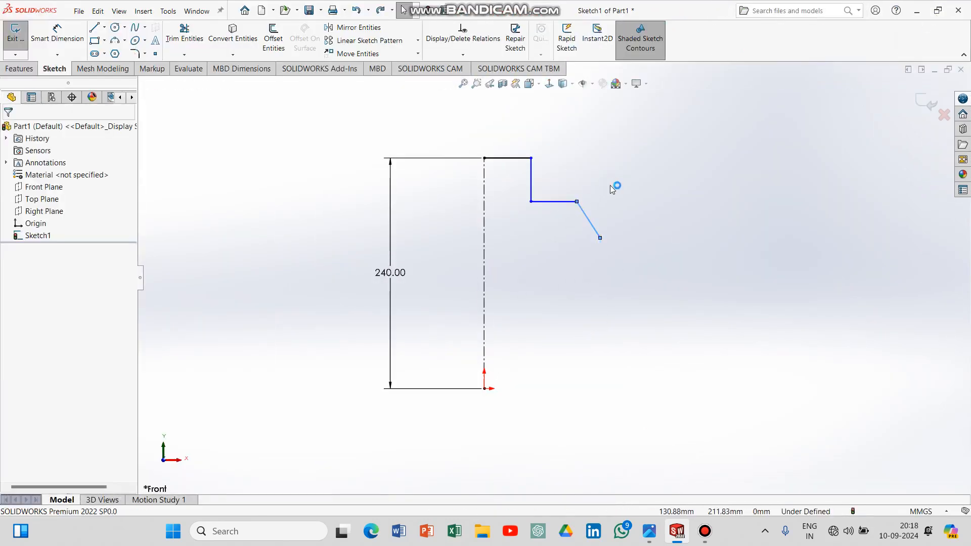
key("ctrl+z")
key("ctrl+z")
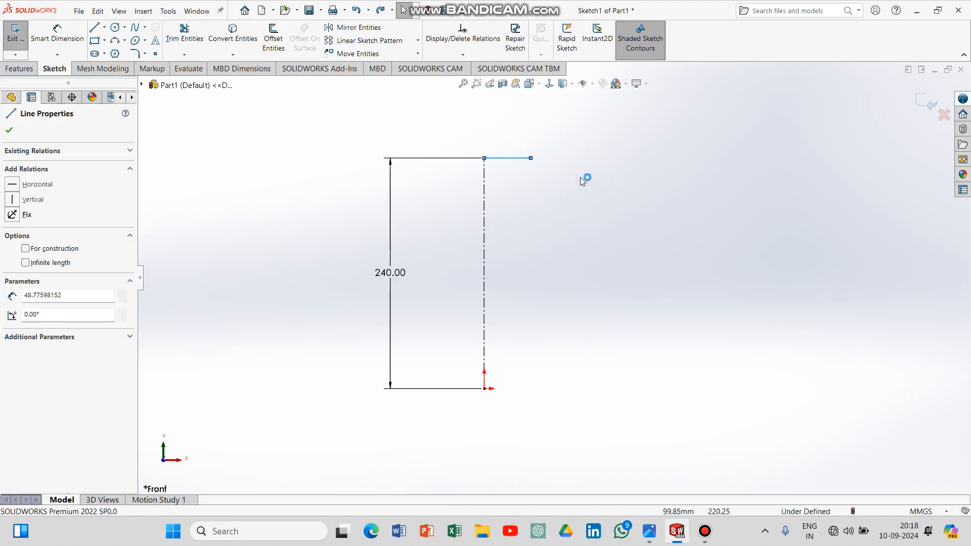
Sketch the half profile from the top line through the neck, chamfered head and straight shank, finishing along the base at the origin
left_click(94, 27)
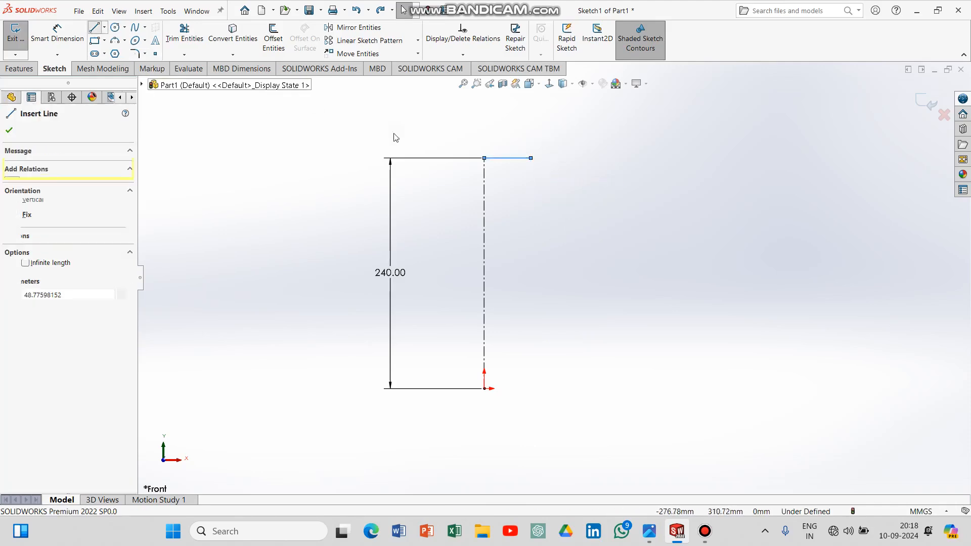
left_click(531, 159)
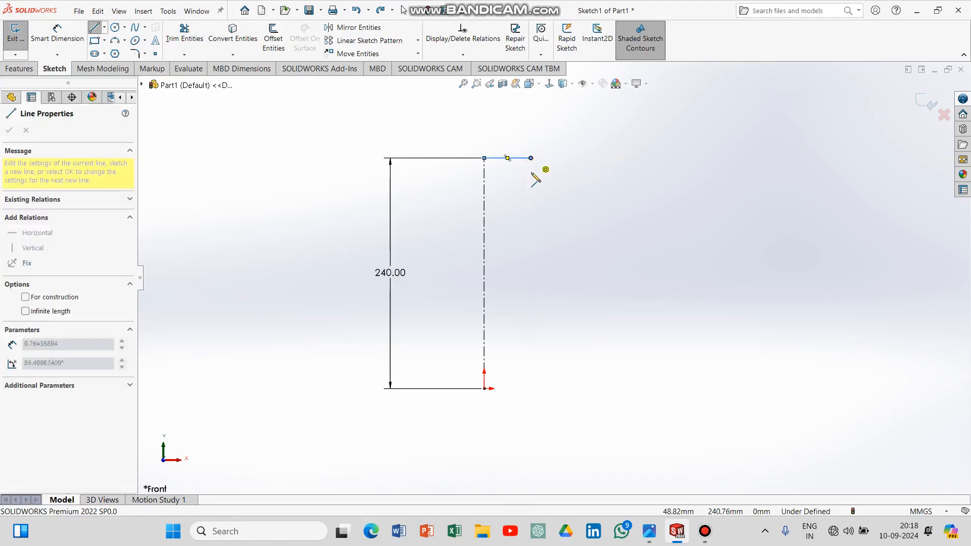
left_click(566, 183)
left_click(565, 181)
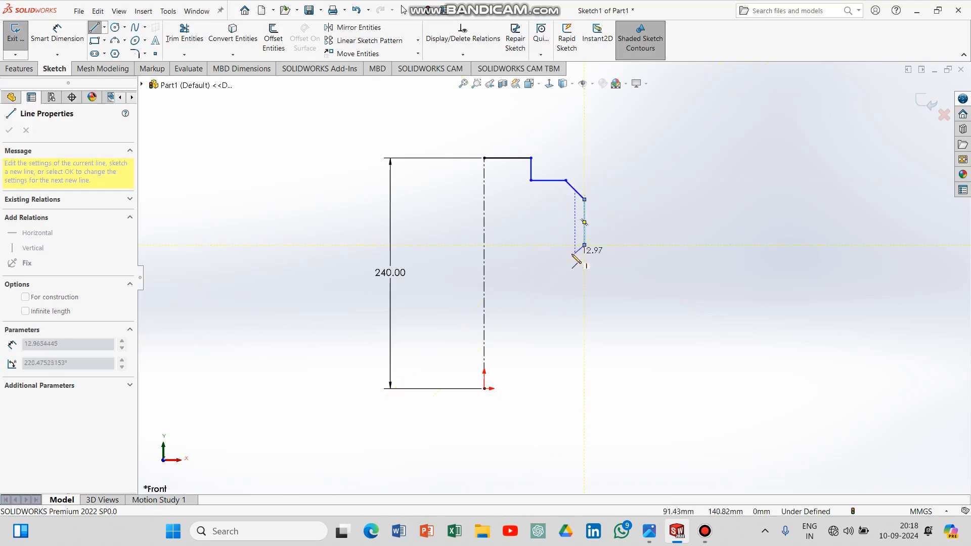
left_click(585, 245)
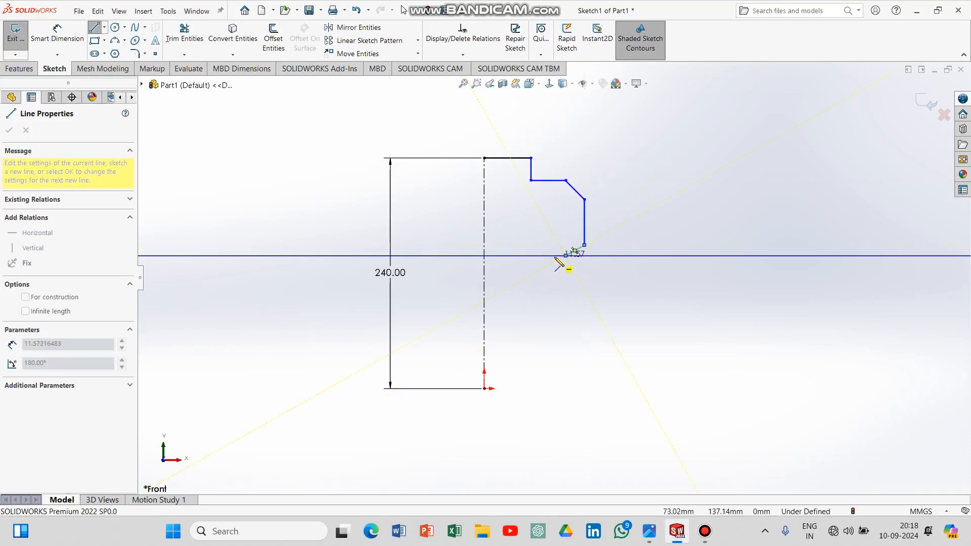
left_click(555, 256)
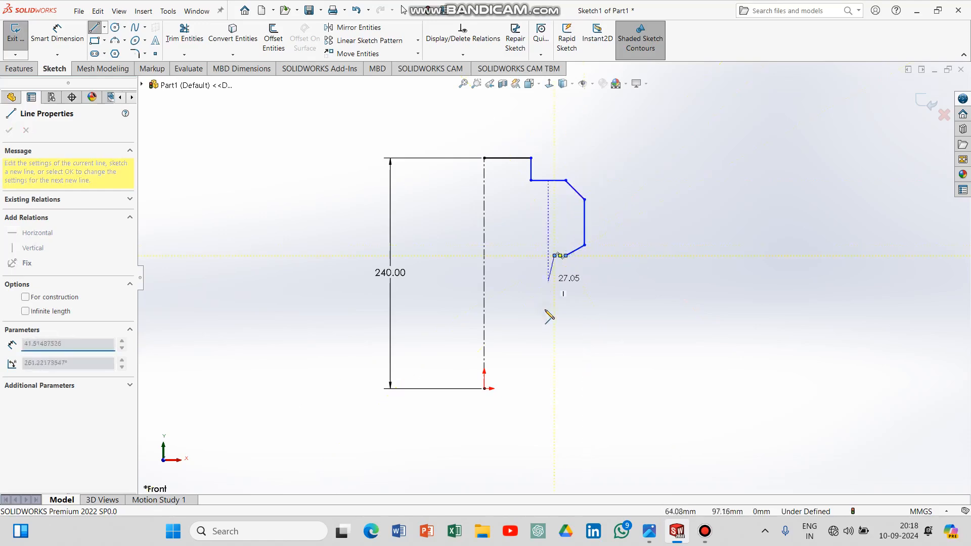
left_click(555, 388)
left_click(484, 388)
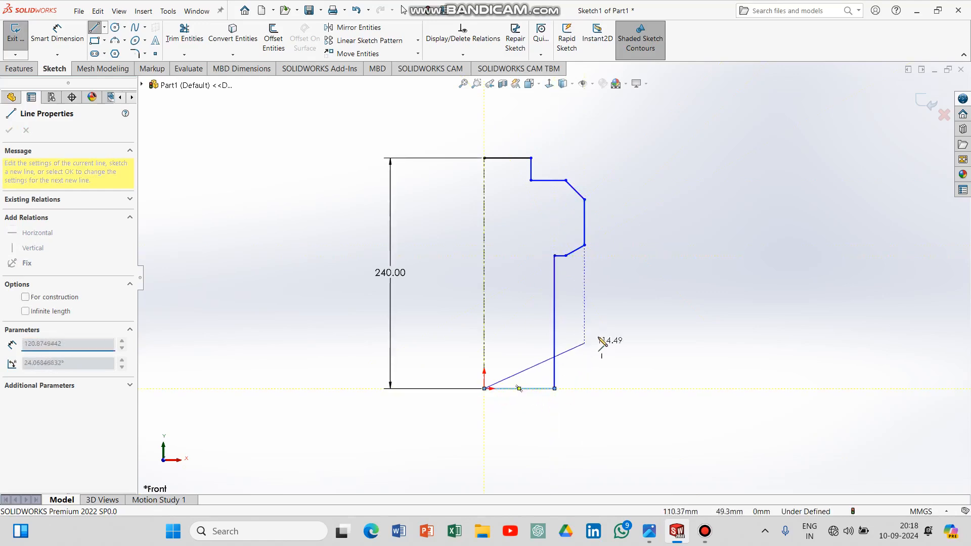
key("Escape")
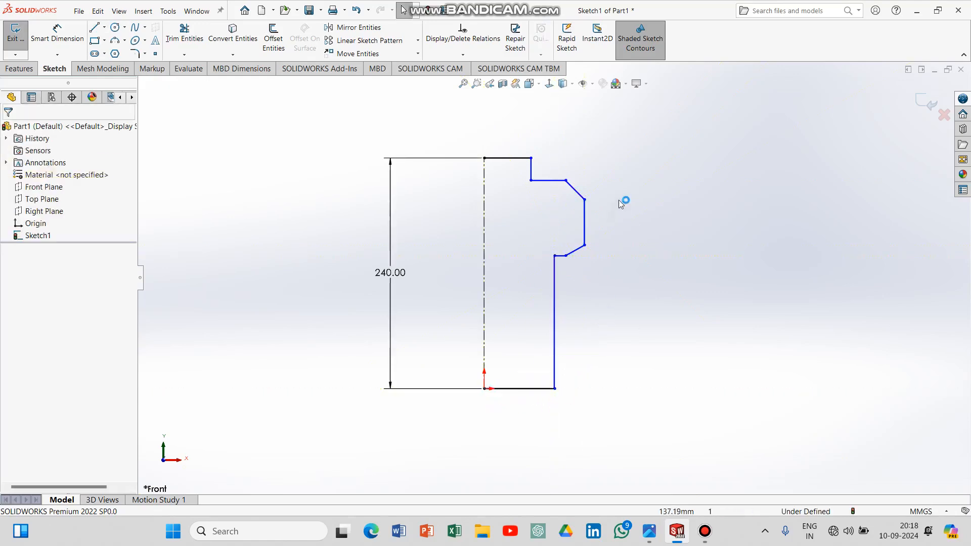
Check the spindle drawing and dimension the top neck's vertical edge 11 mm from the centreline
left_click(57, 31)
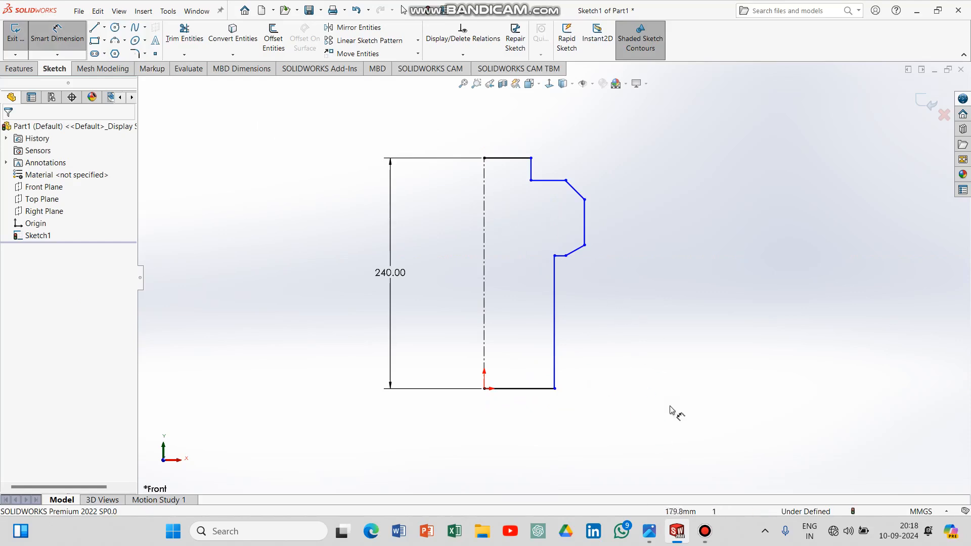
left_click(649, 528)
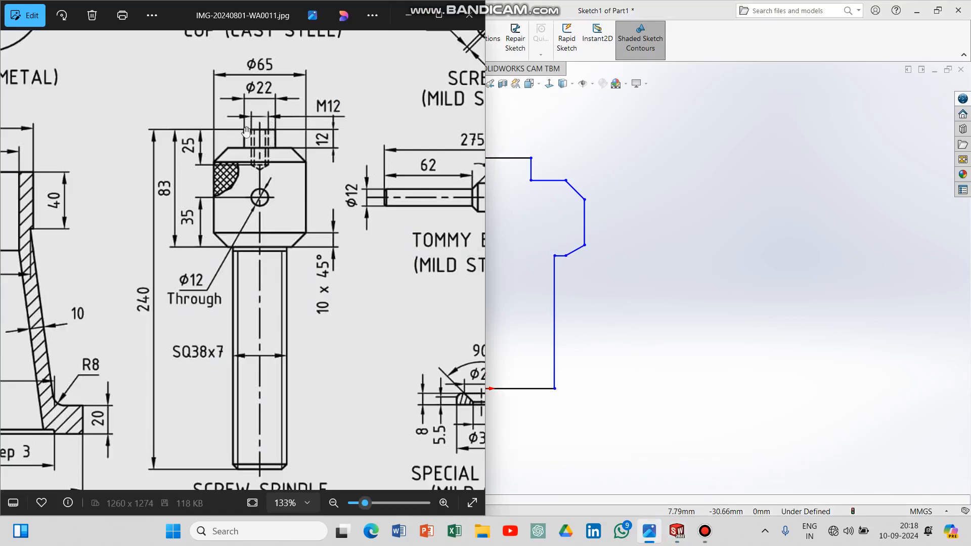
left_click(408, 15)
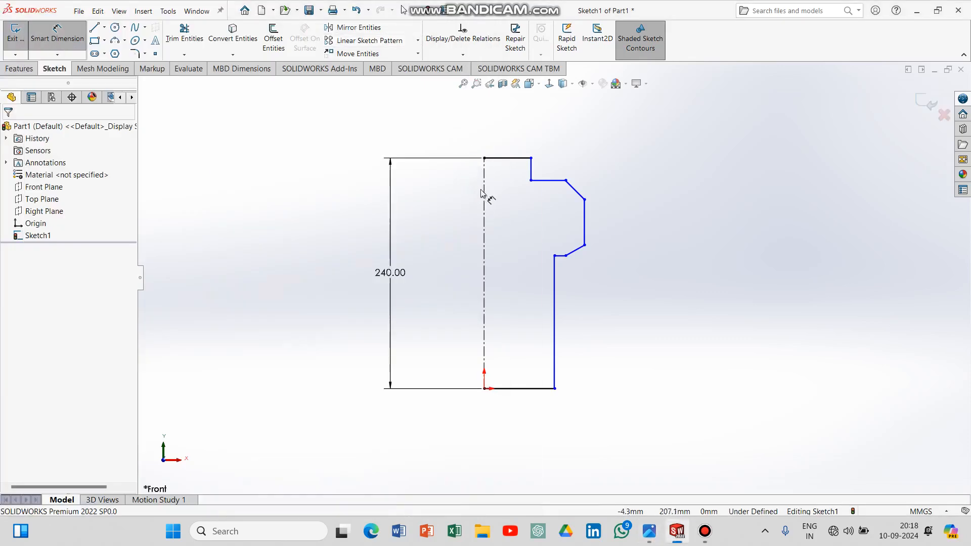
left_click(486, 178)
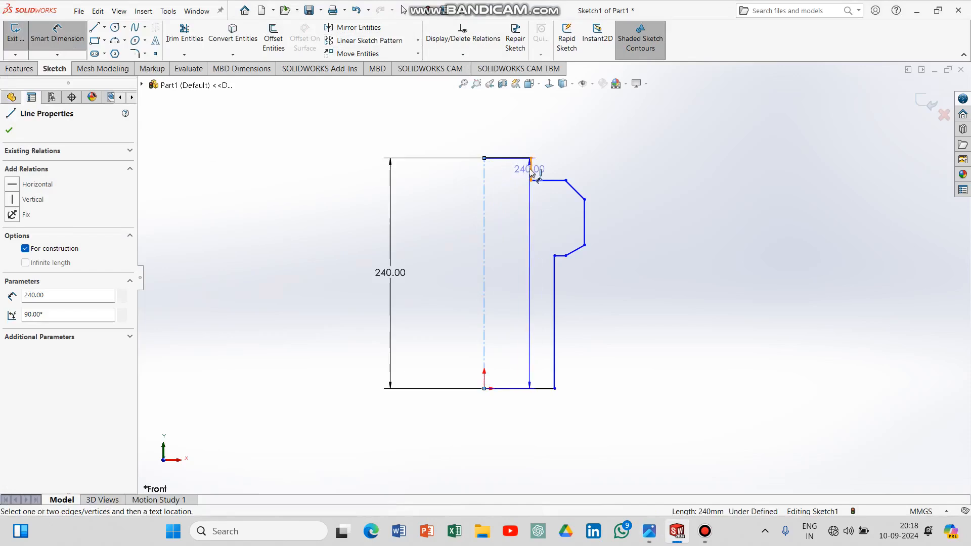
left_click(531, 169)
left_click(508, 133)
type("11")
key("Return")
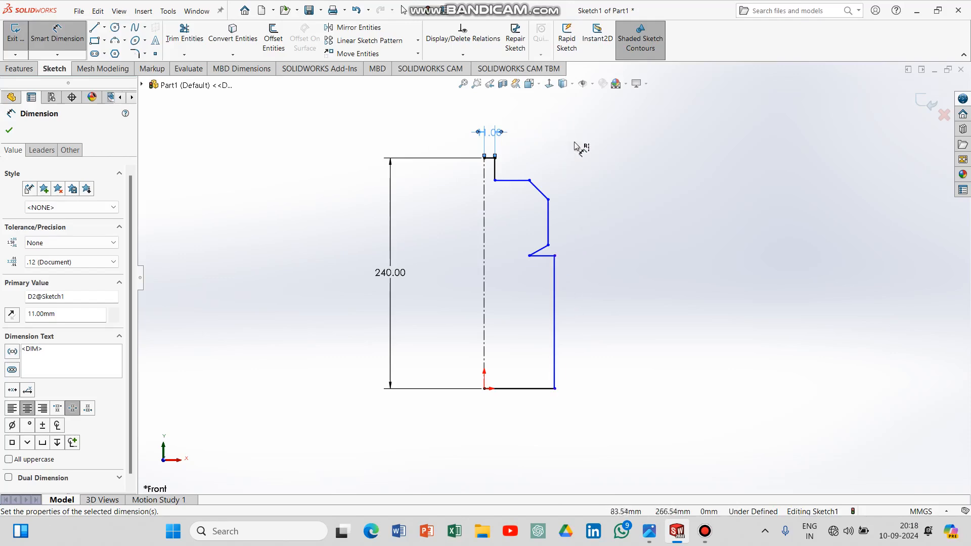
scroll(514, 169, "down", 5)
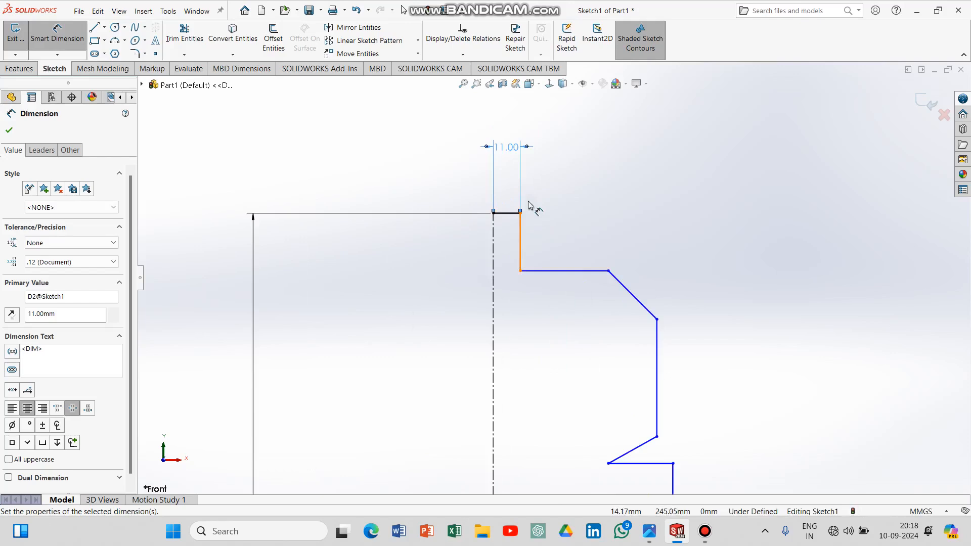
Check the spindle drawing and dimension the top neck's height as 12 mm
left_click(521, 225)
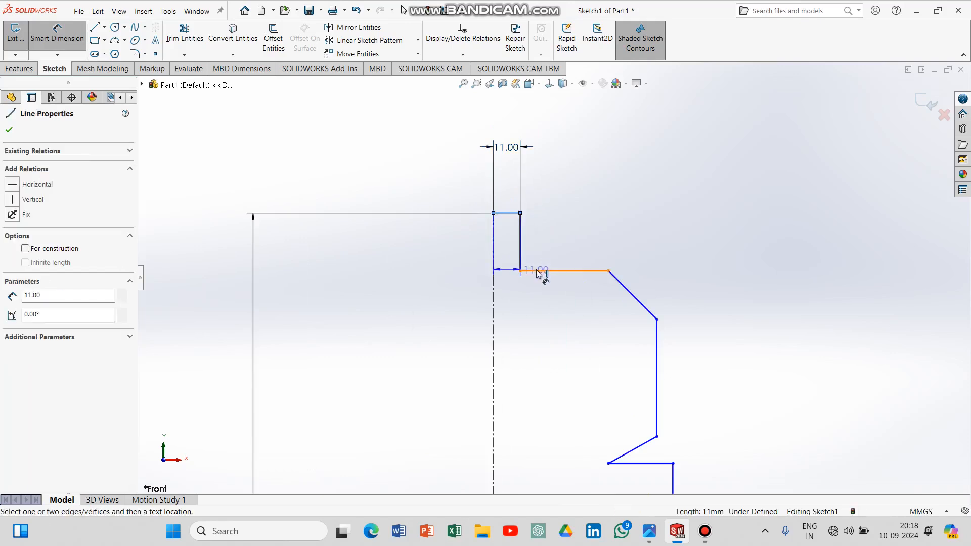
left_click(573, 244)
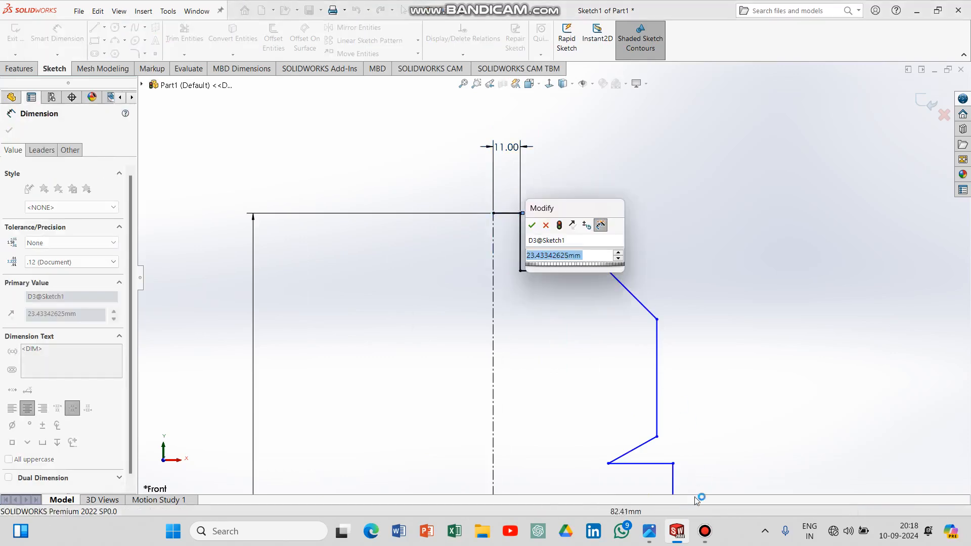
left_click(647, 542)
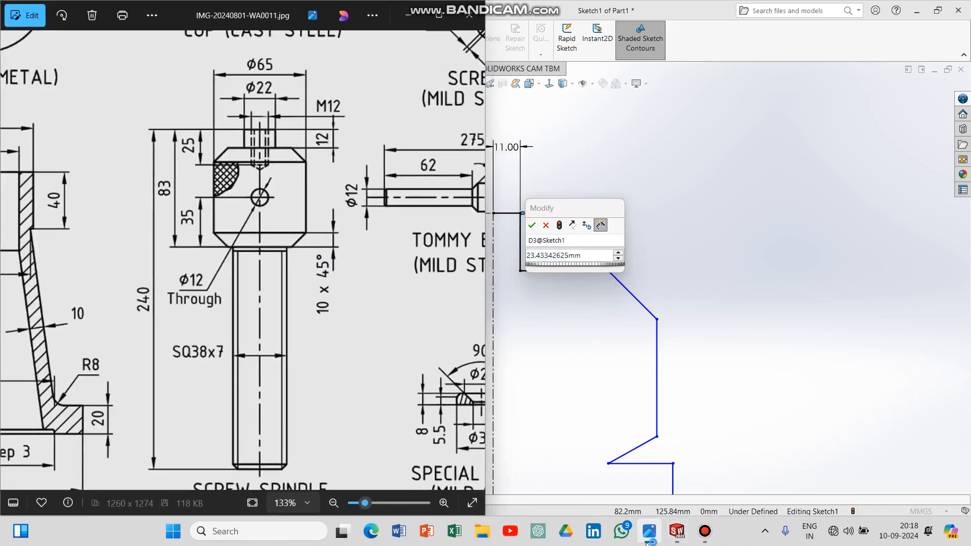
left_click(646, 542)
left_click(560, 256)
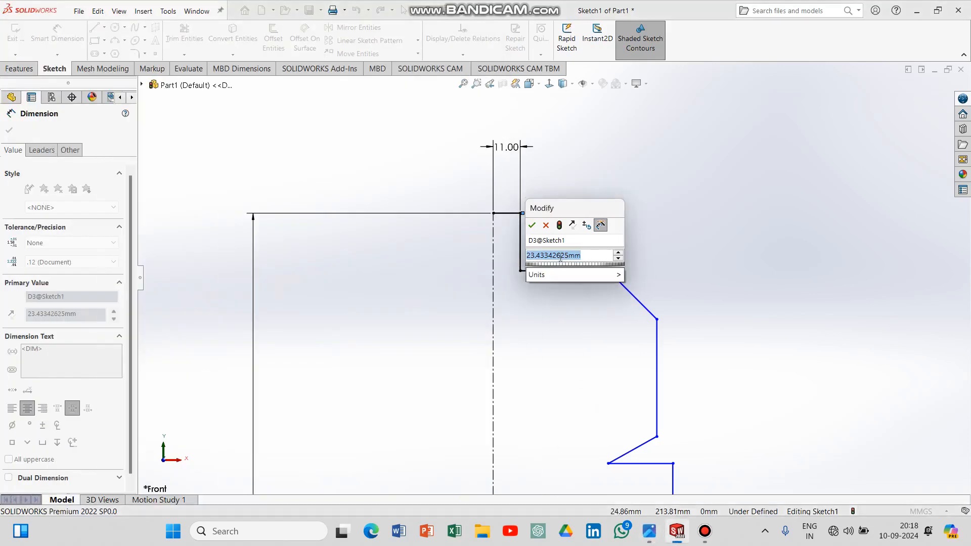
type("12")
key("Return")
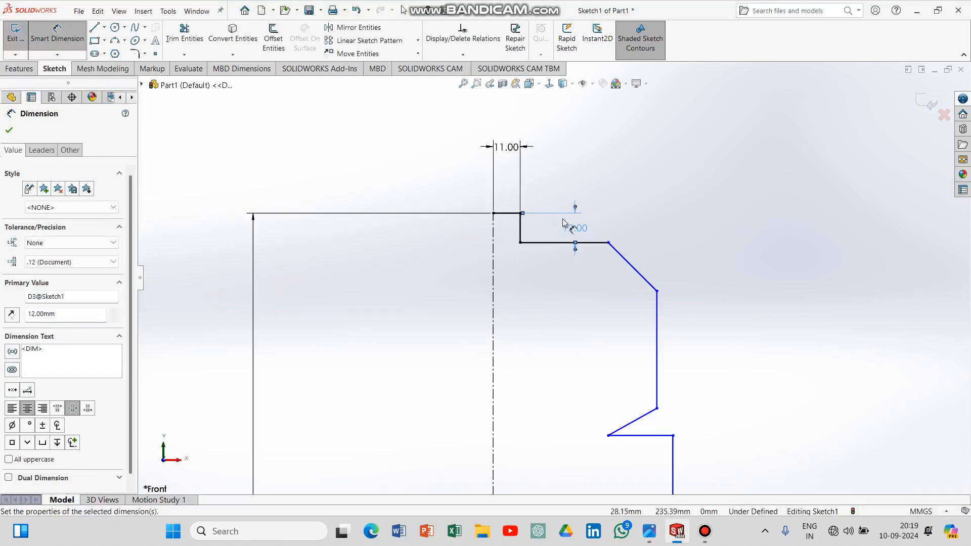
Check the spindle drawing and dimension the vertical height of the head's upper chamfer as 10 mm
left_click(608, 242)
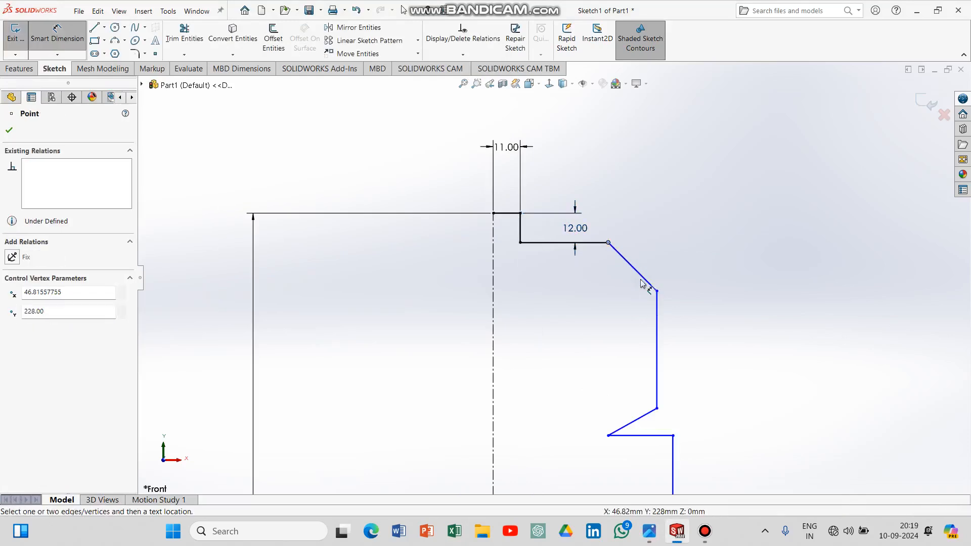
left_click(656, 291)
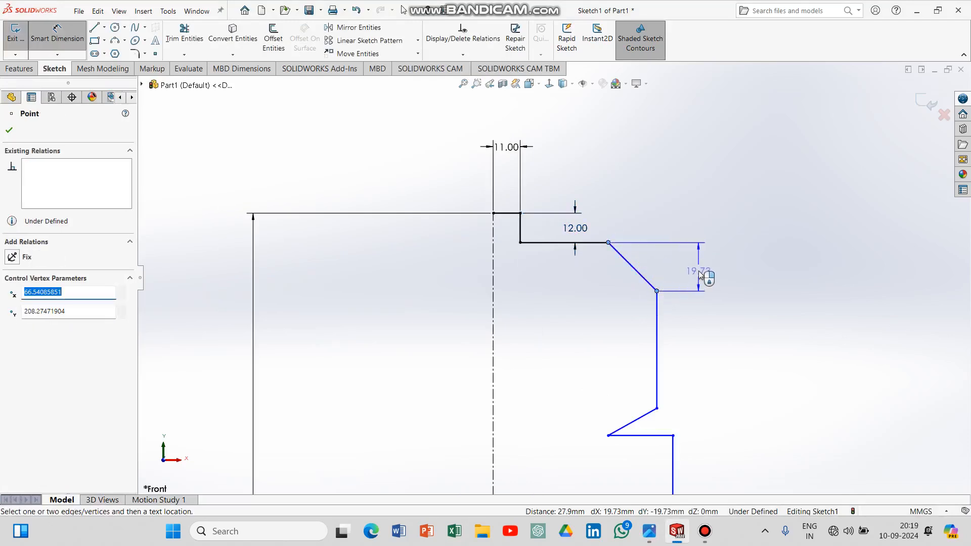
left_click(697, 276)
left_click(652, 532)
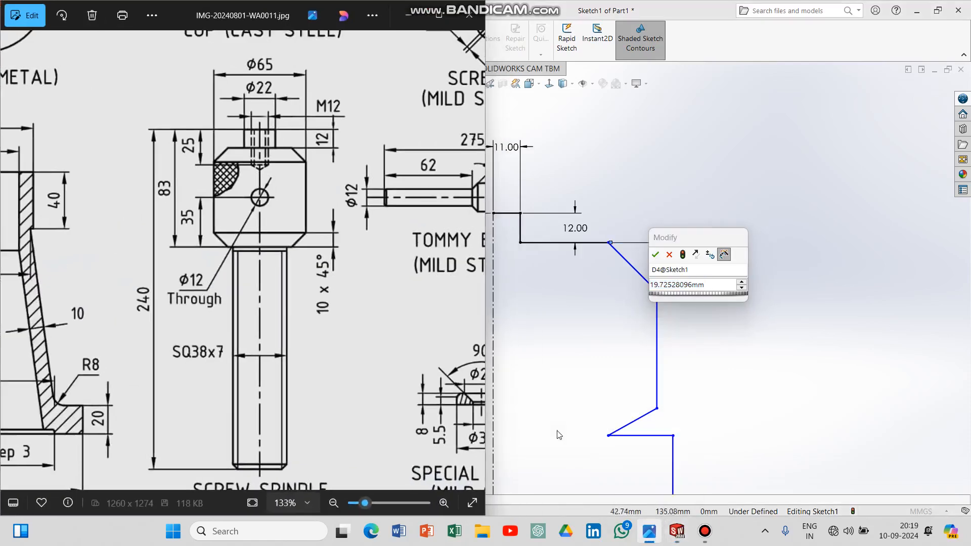
left_click(409, 14)
left_click(689, 286)
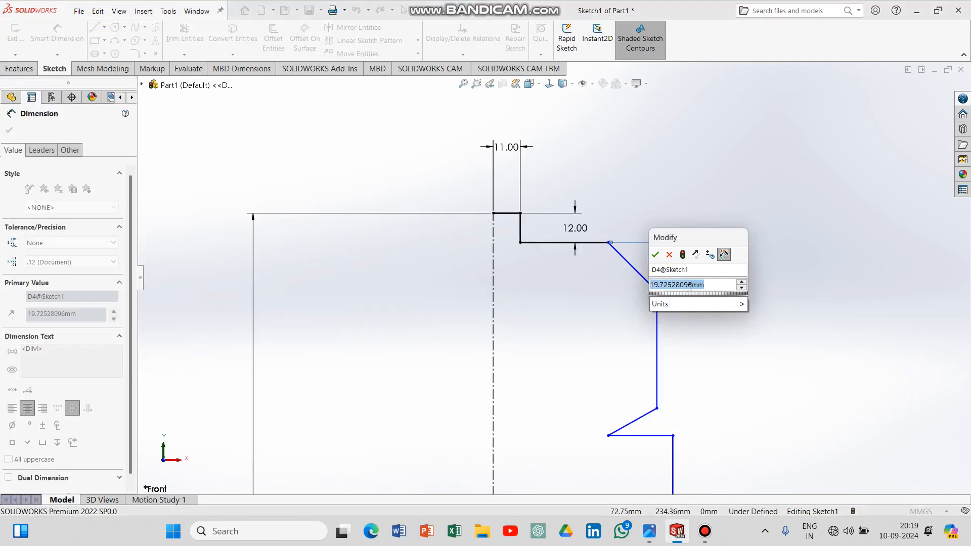
type("12")
key("Return")
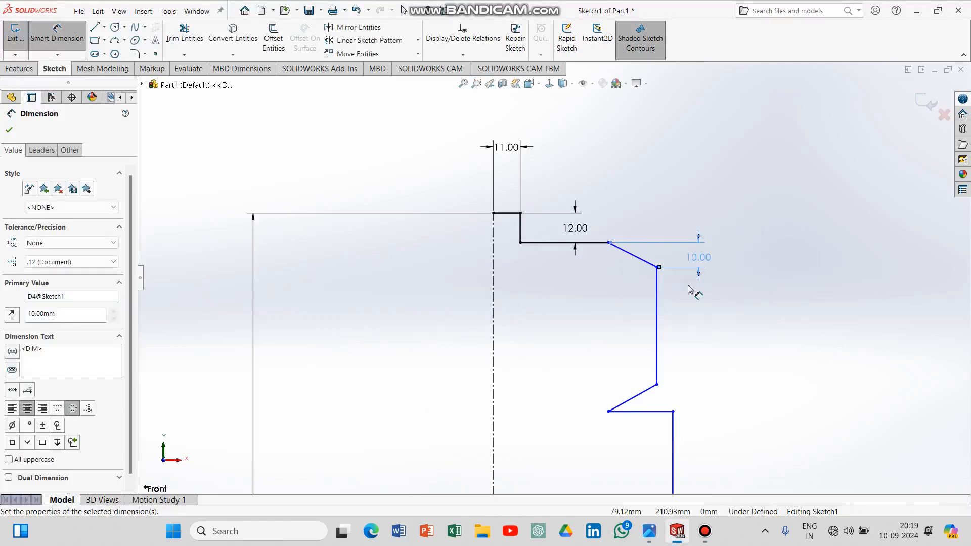
Move the shank's upper corner inward toward the centreline so the shank sits inside the head outline
scroll(705, 316, "down", 3)
scroll(705, 311, "up", 5)
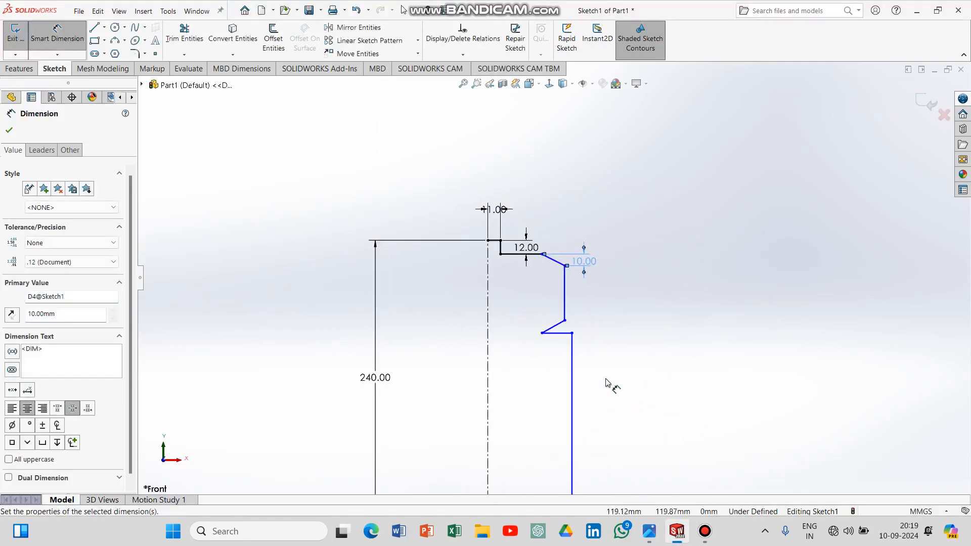
left_click_drag(572, 334, 504, 347)
left_click(577, 387)
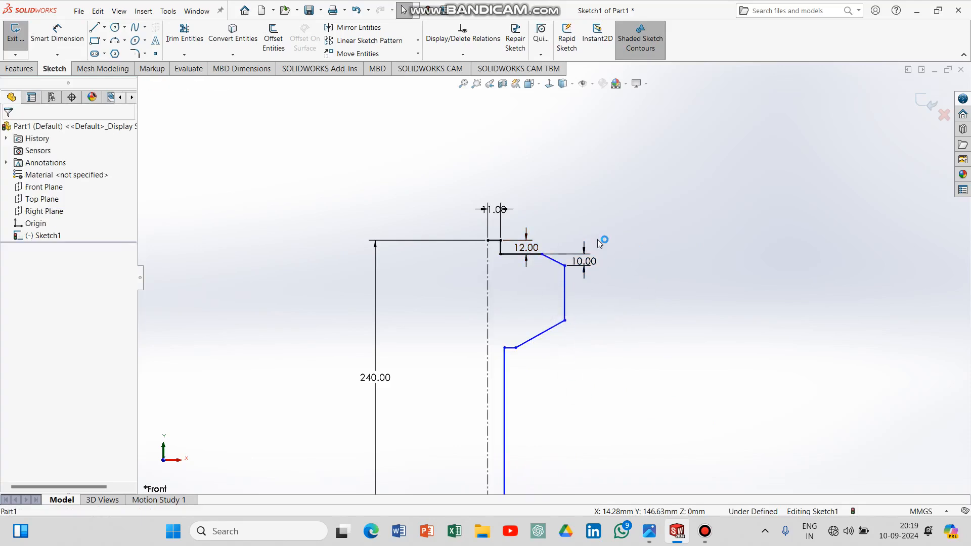
scroll(599, 245, "up", 4)
scroll(555, 418, "down", 3)
scroll(519, 128, "up", 2)
scroll(554, 198, "down", 3)
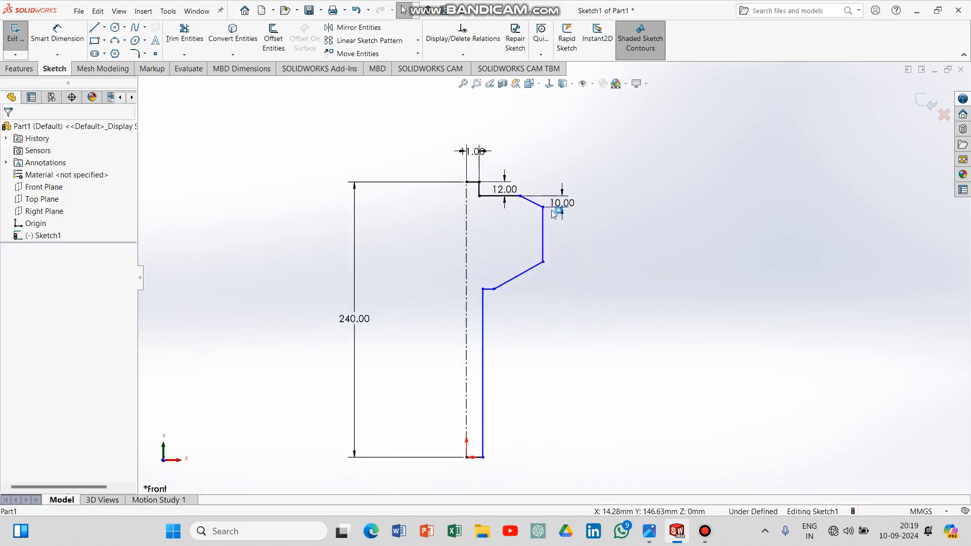
Dimension the vertical height of the head's lower chamfer as 10 mm
left_click(63, 37)
left_click(482, 307)
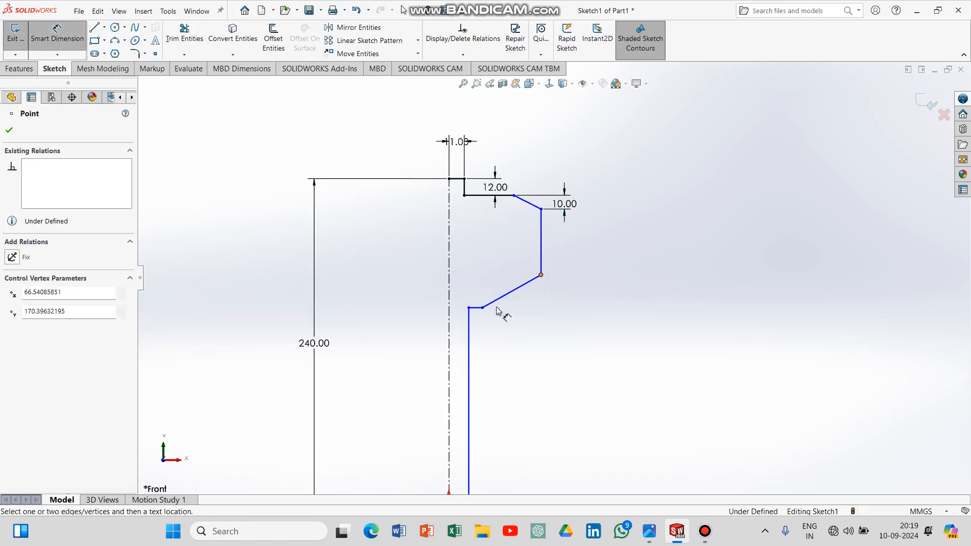
left_click(608, 302)
type("10")
key("Return")
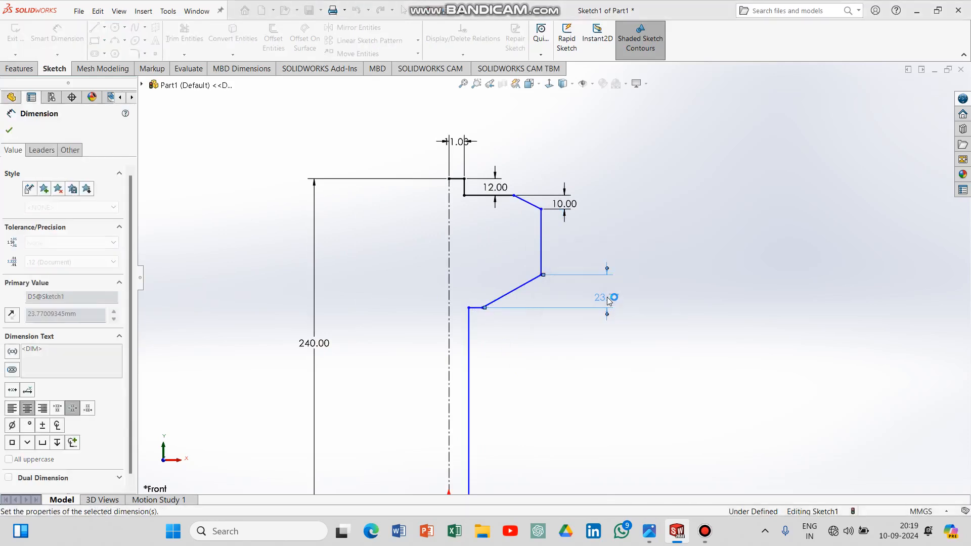
key("Escape")
Dimension the angle between the shank's short shoulder line and the head's lower chamfer as 45°
scroll(505, 312, "up", 2)
scroll(523, 260, "down", 5)
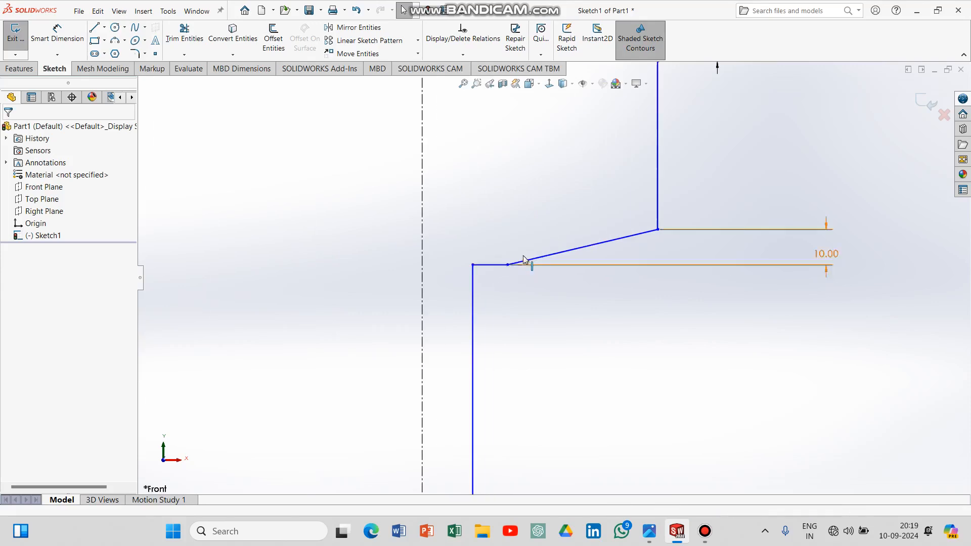
left_click(57, 35)
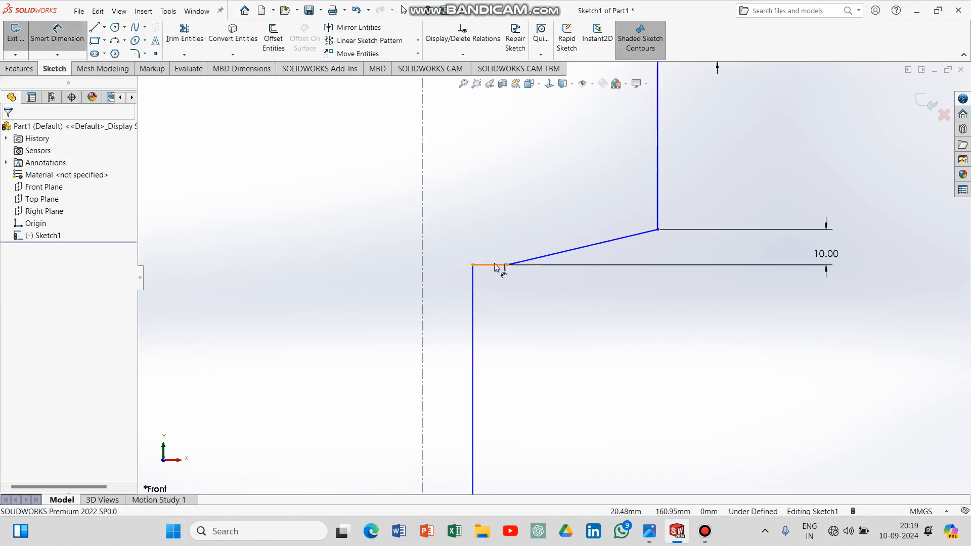
left_click(495, 267)
left_click(568, 252)
left_click(616, 257)
type("45")
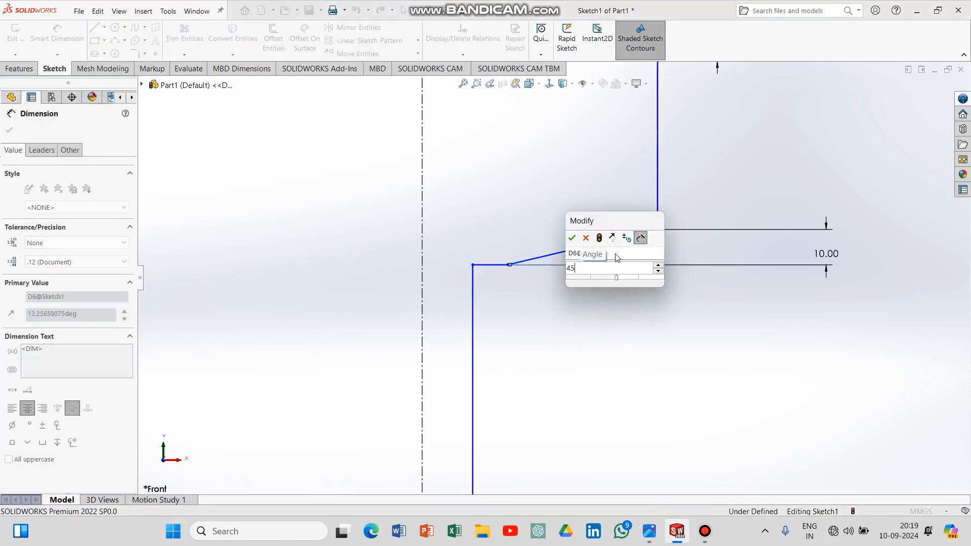
key("Return")
Move the upper chamfer's inner endpoint toward the centreline until it aligns vertically with the lower chamfer's inner endpoint
scroll(602, 291, "up", 3)
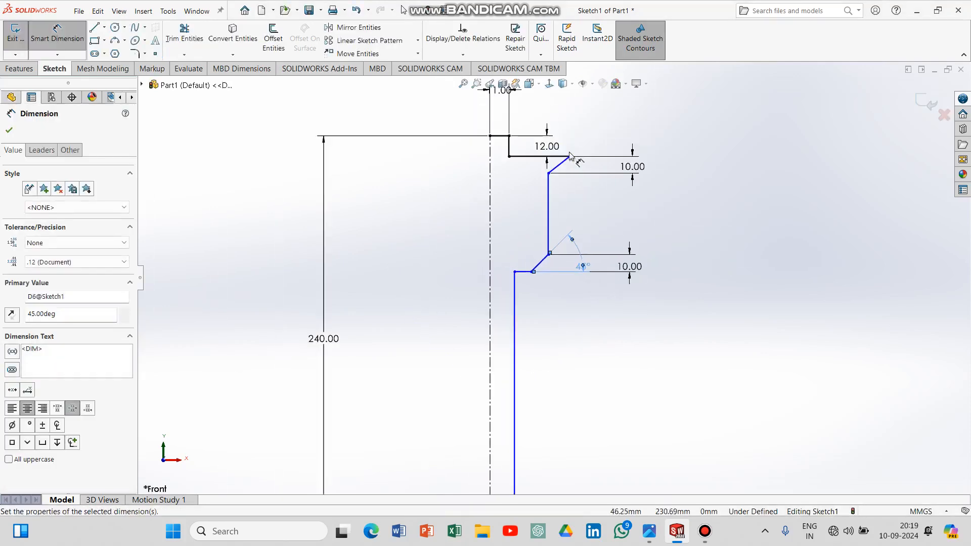
scroll(568, 158, "down", 3)
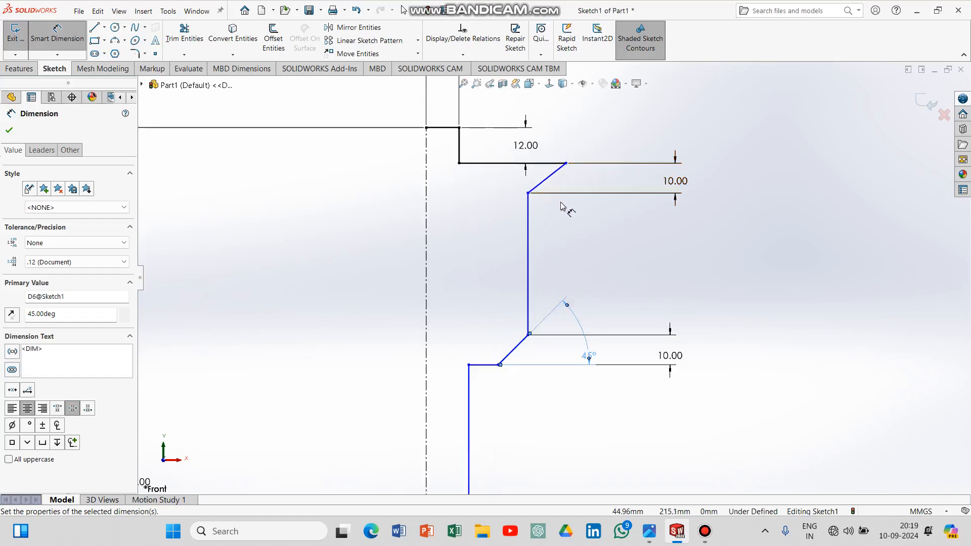
key("Escape")
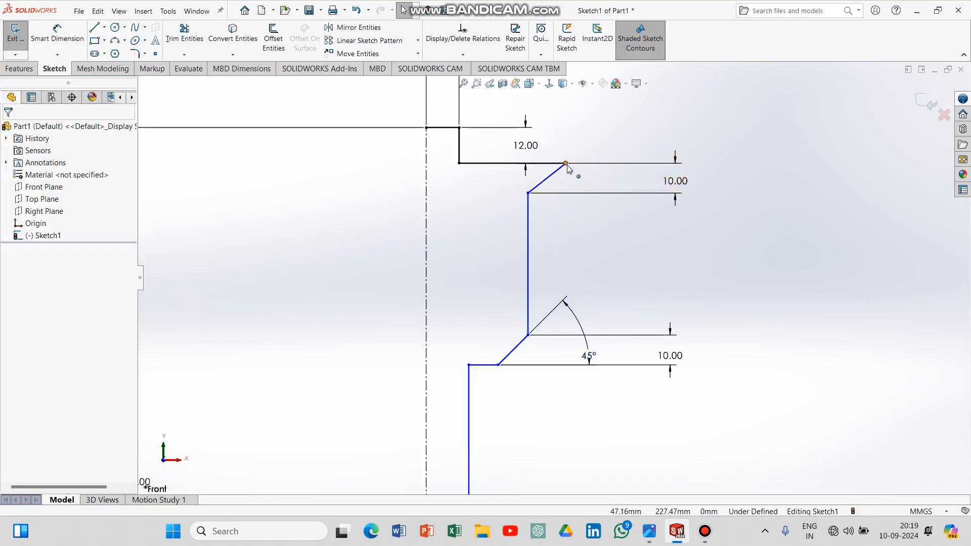
left_click_drag(566, 163, 501, 195)
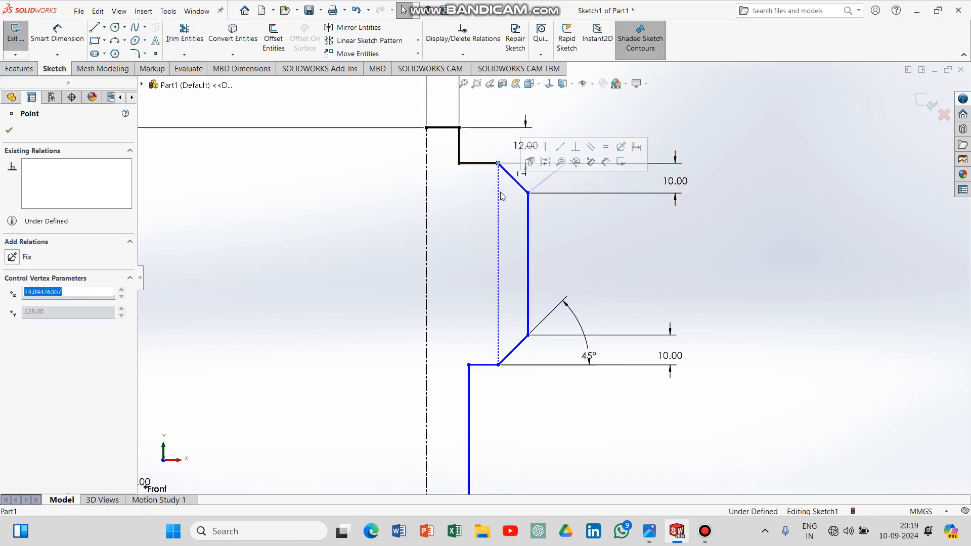
left_click(571, 234)
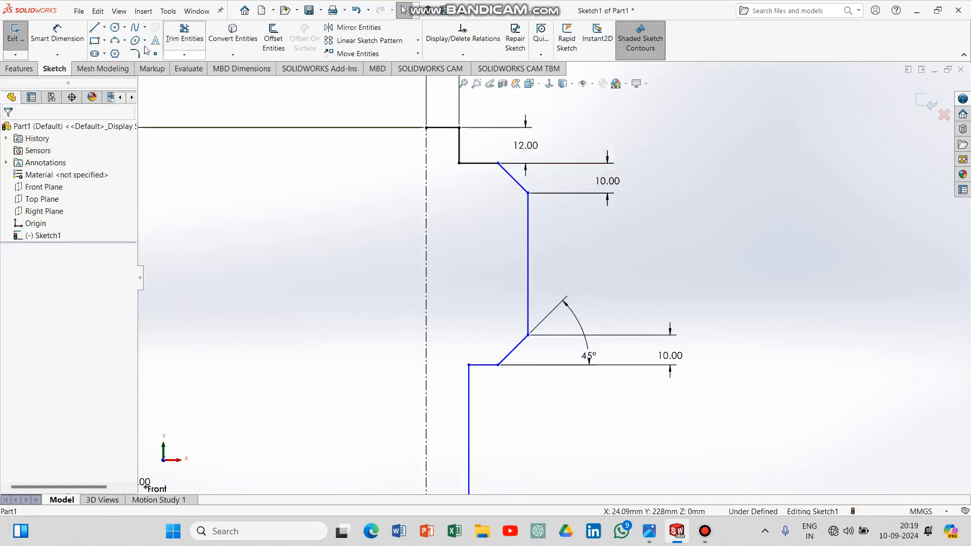
Dimension the angle between the head's upper chamfer and its horizontal top edge as 45°
left_click(57, 32)
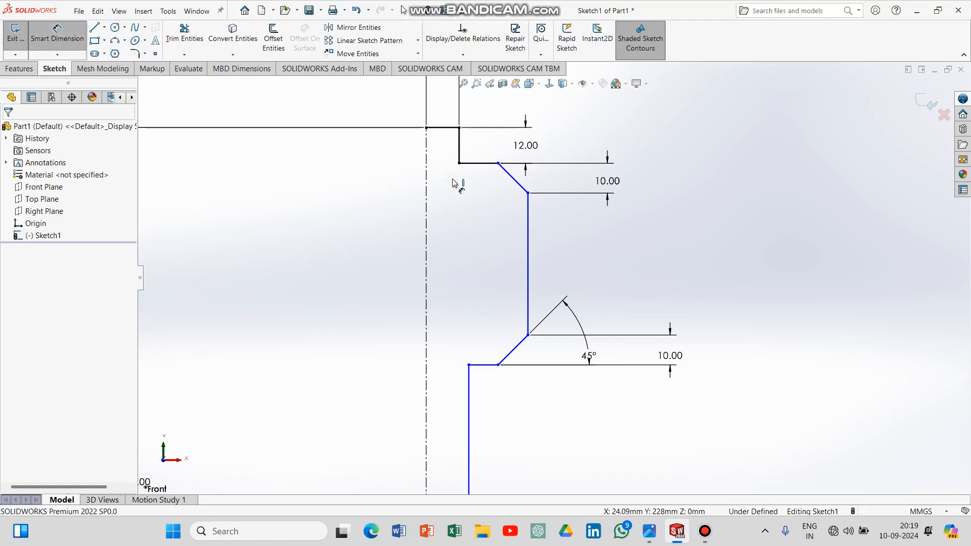
left_click(517, 183)
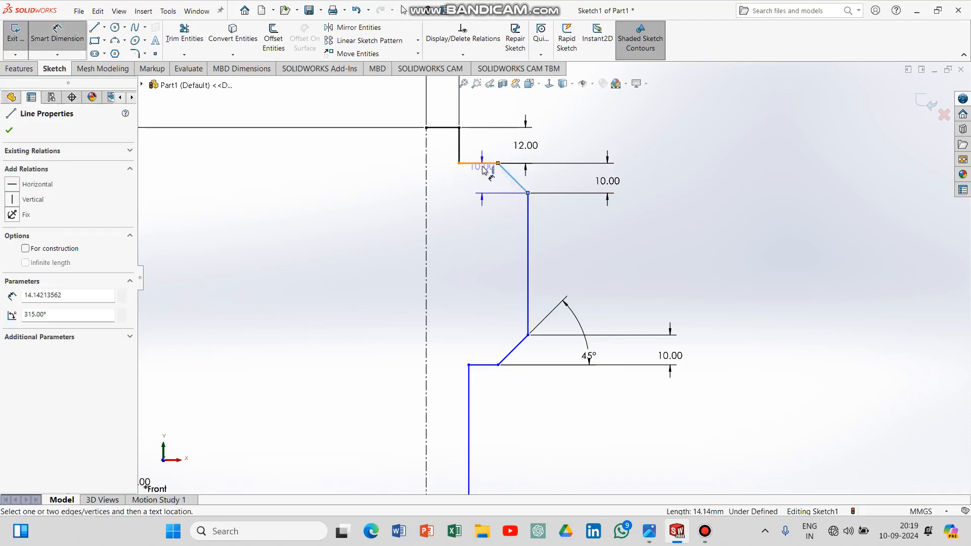
left_click(478, 163)
left_click(550, 183)
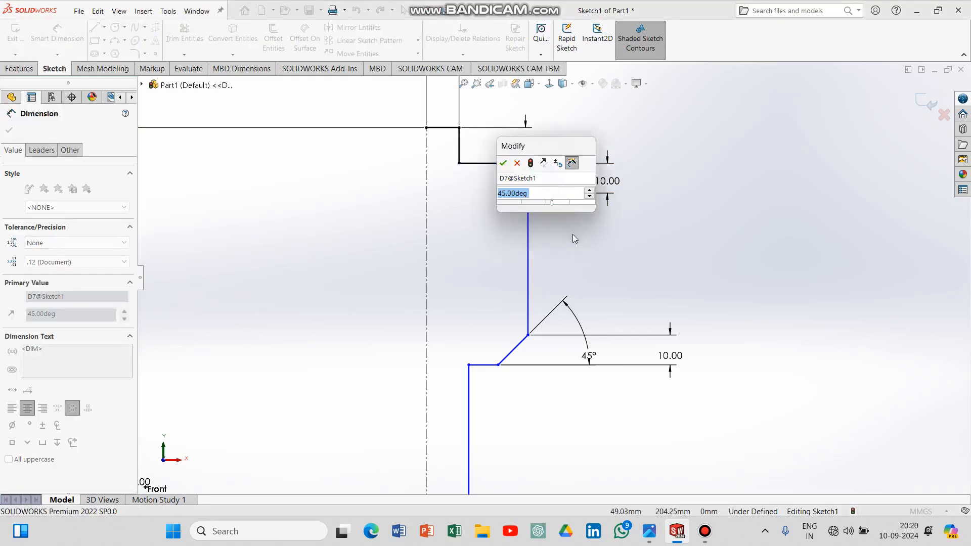
key("Return")
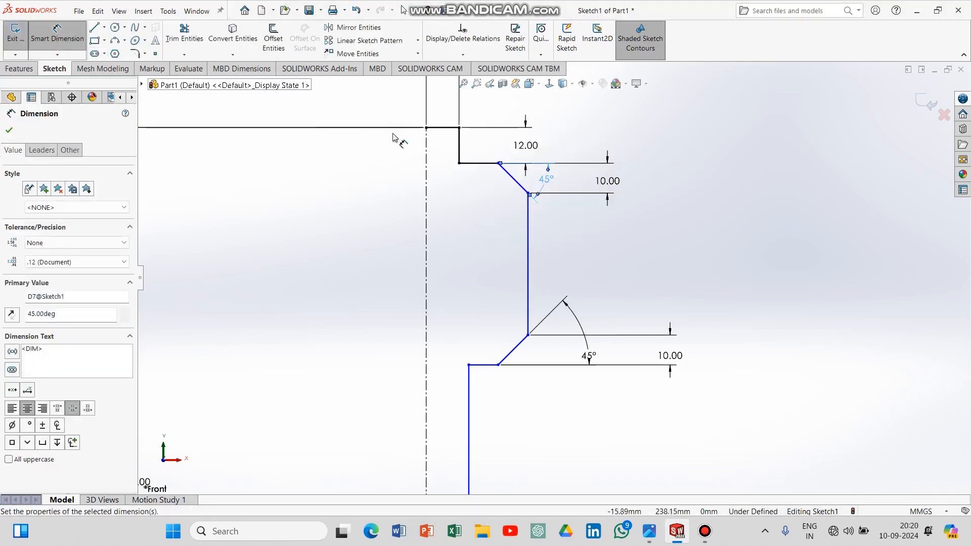
Dimension the vertical distance from the spindle's top line to the shoulder under the head as 83 mm
left_click(441, 128)
left_click(493, 365)
left_click(728, 260)
type("83")
key("Return")
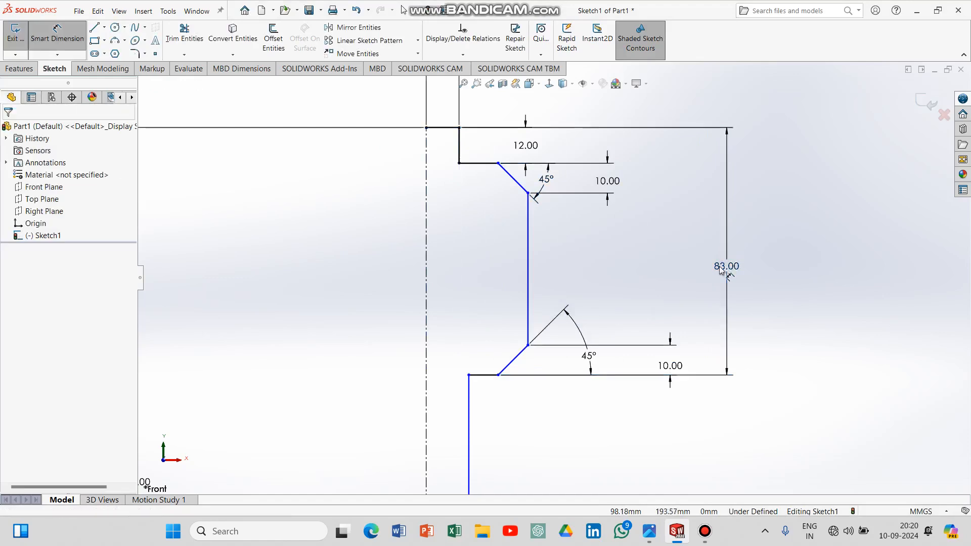
Check the spindle drawing and dimension the head's vertical edge 32.5 mm from the centreline
left_click(649, 531)
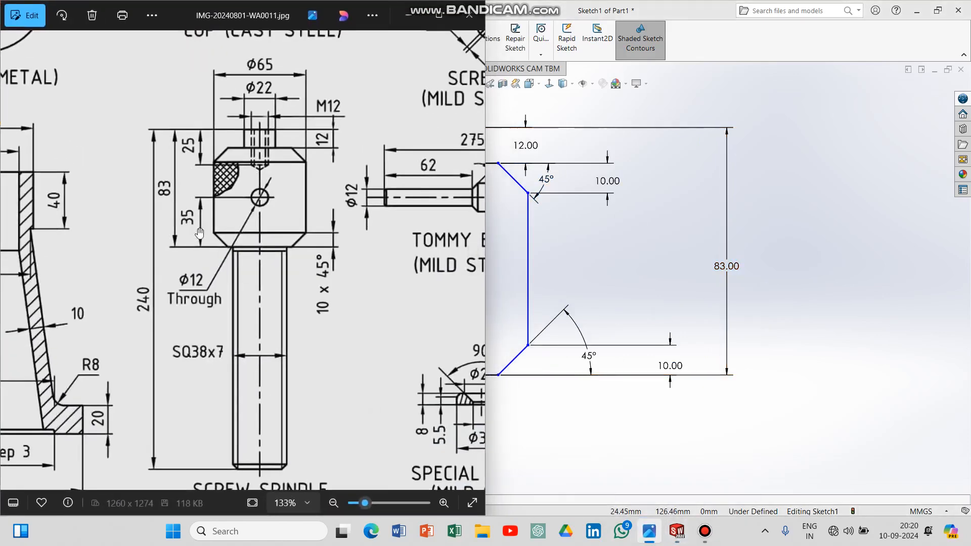
left_click(410, 17)
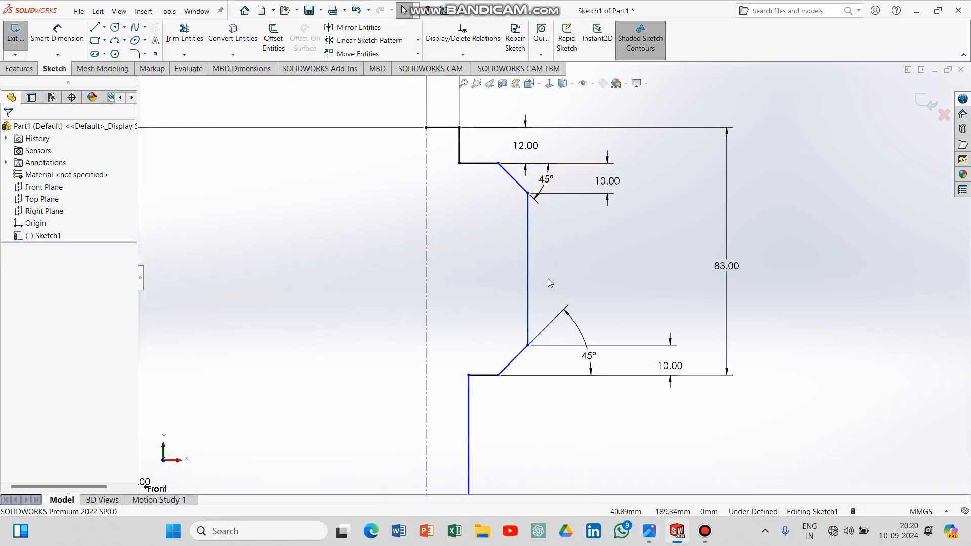
left_click(61, 38)
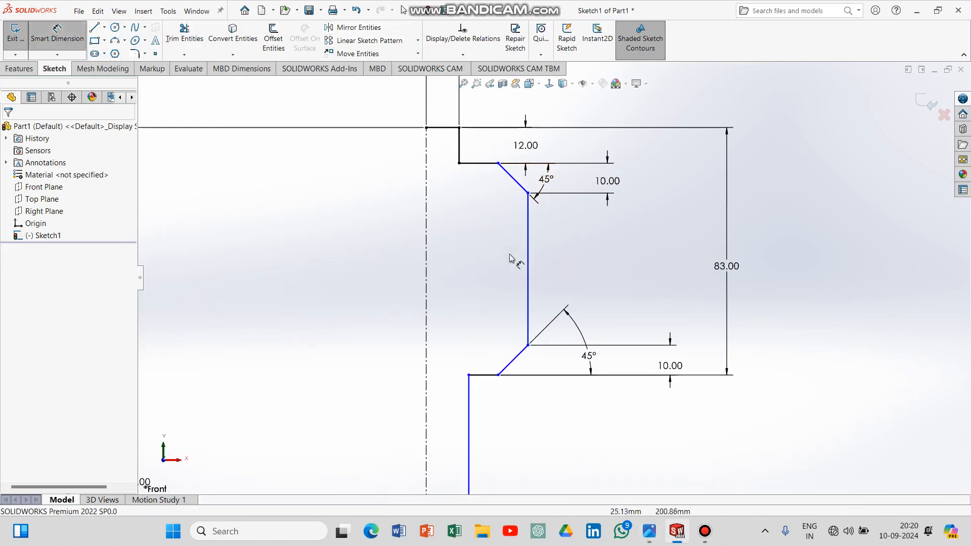
left_click(528, 276)
left_click(426, 287)
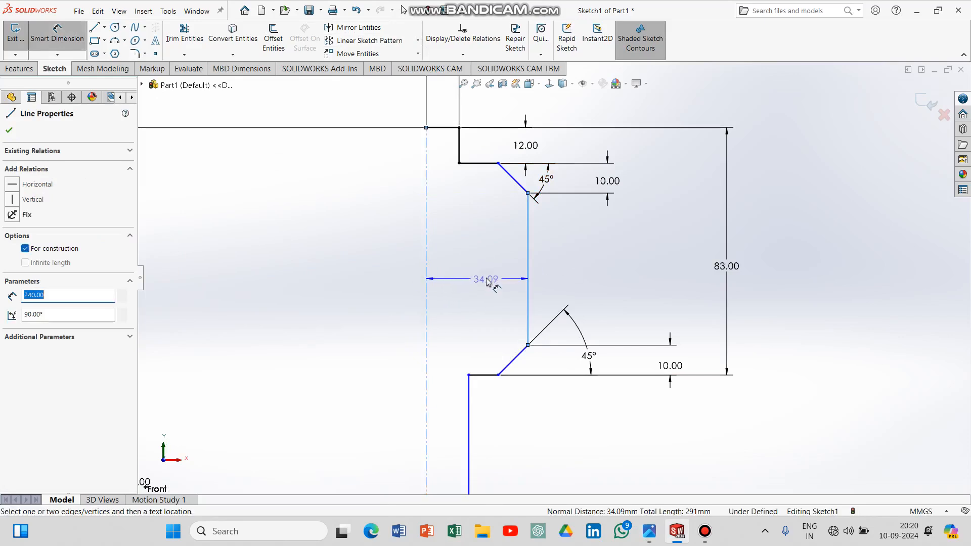
left_click(480, 275)
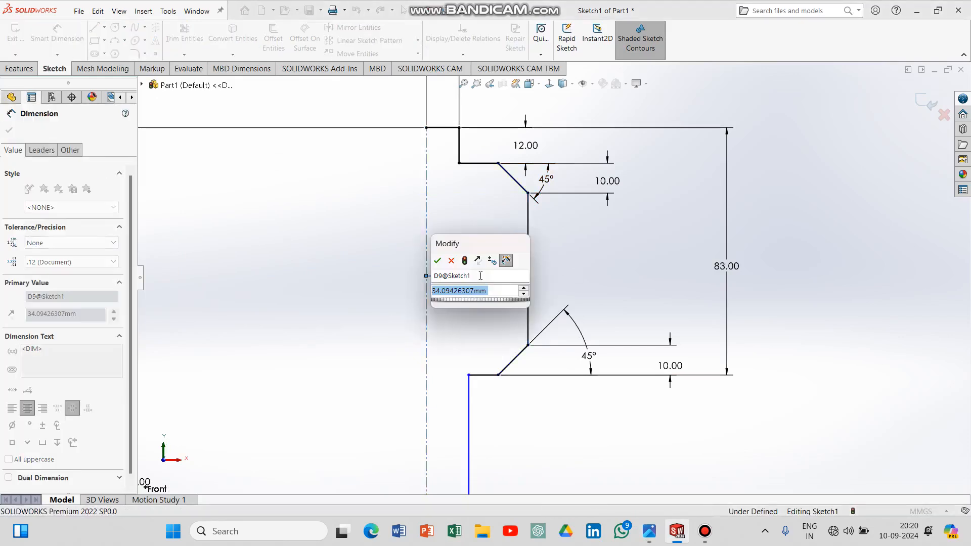
type("32.5")
key("Return")
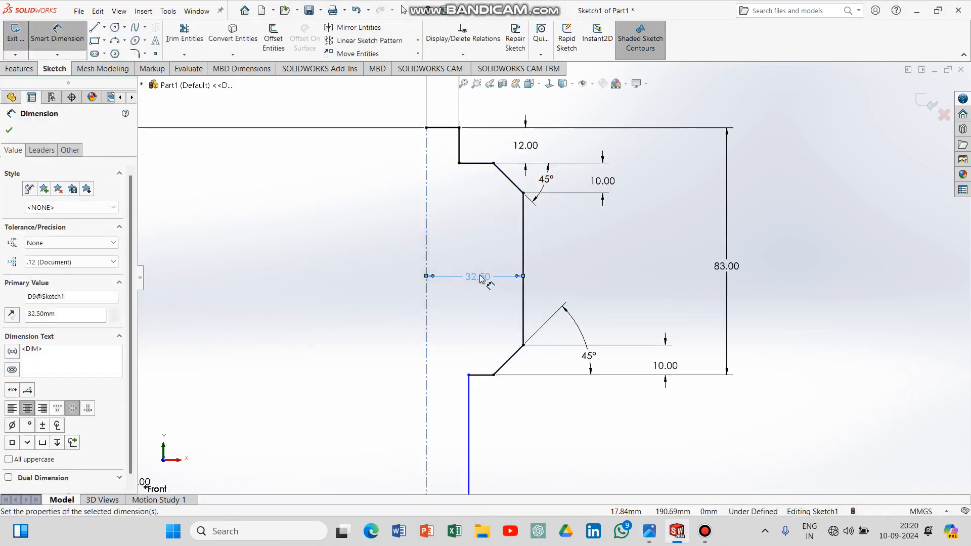
Check the screw spindle drawing for the size of the threaded shank
left_click(657, 537)
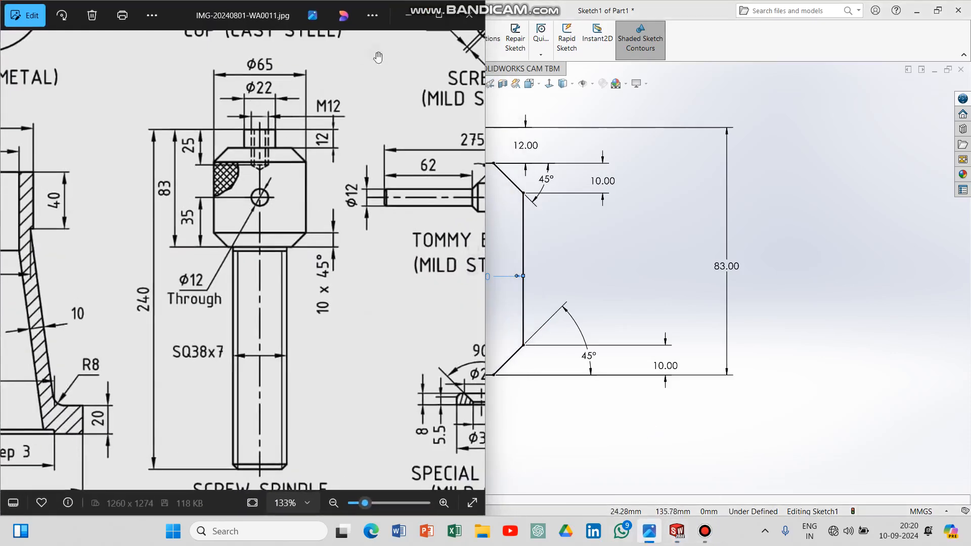
left_click(408, 14)
left_click(704, 531)
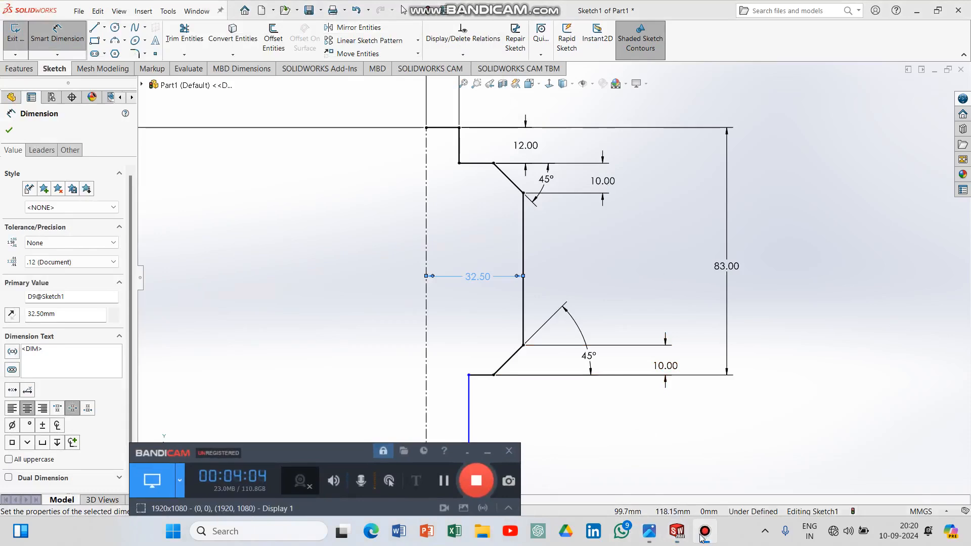
left_click(701, 537)
Try to dimension the shank's vertical edge as a diameter across the centreline, and undo the attempt
scroll(567, 364, "up", 3)
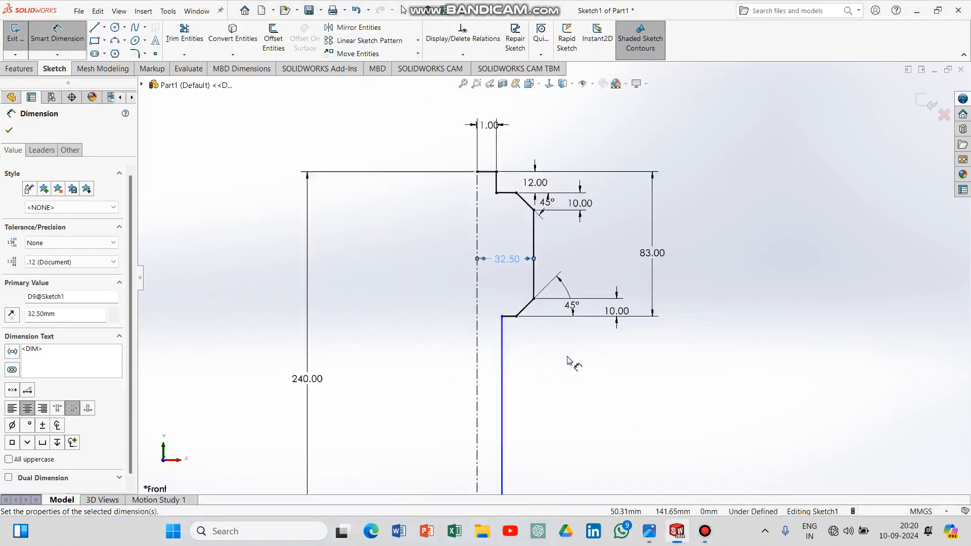
scroll(568, 360, "up", 2)
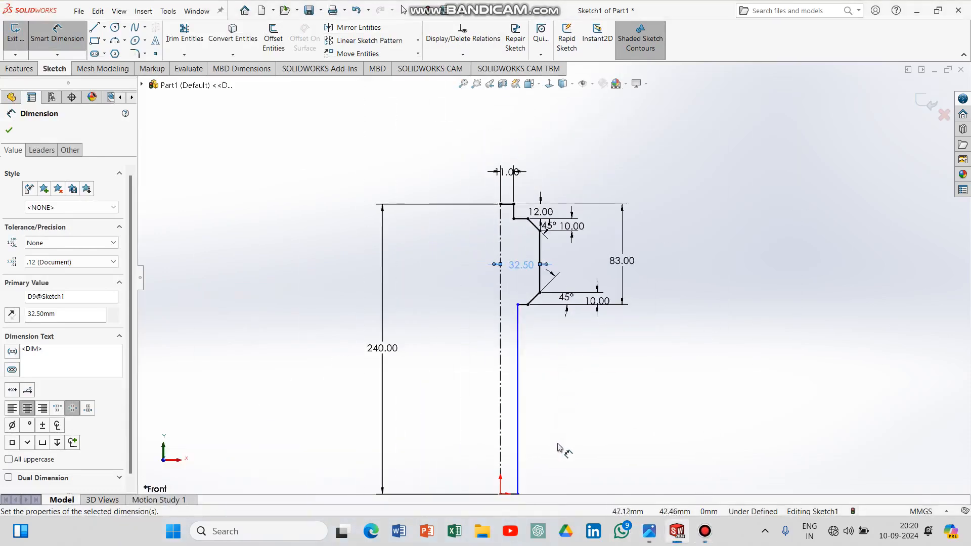
left_click(516, 410)
left_click(501, 414)
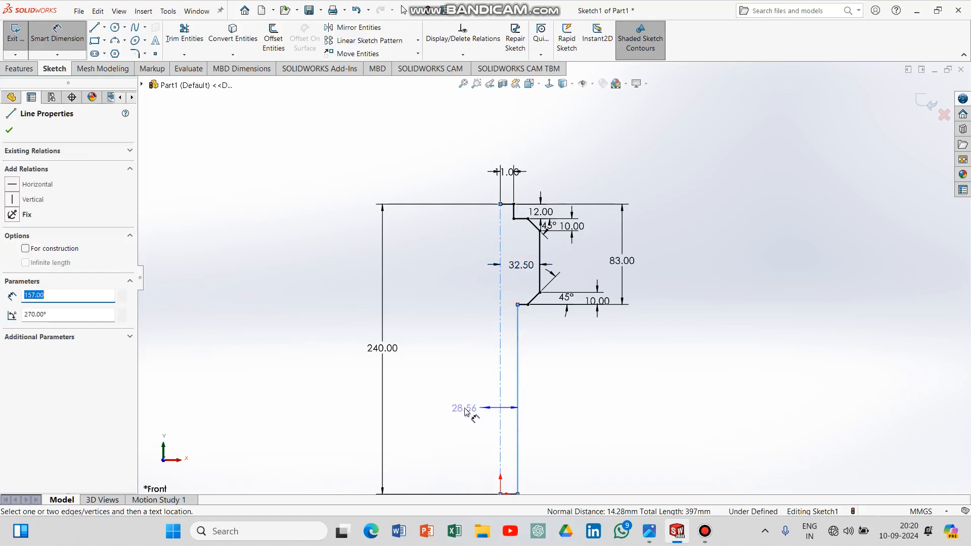
left_click(459, 419)
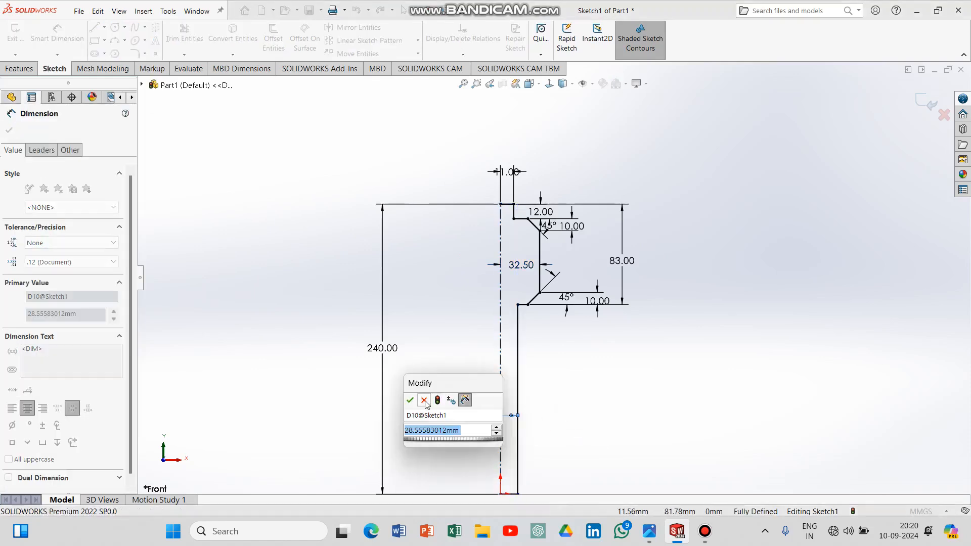
left_click(424, 401)
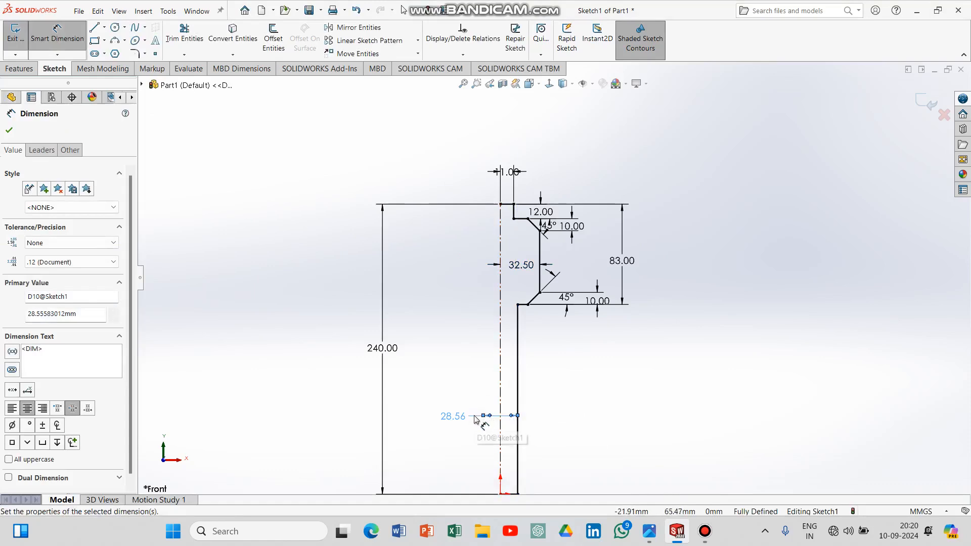
key("Escape")
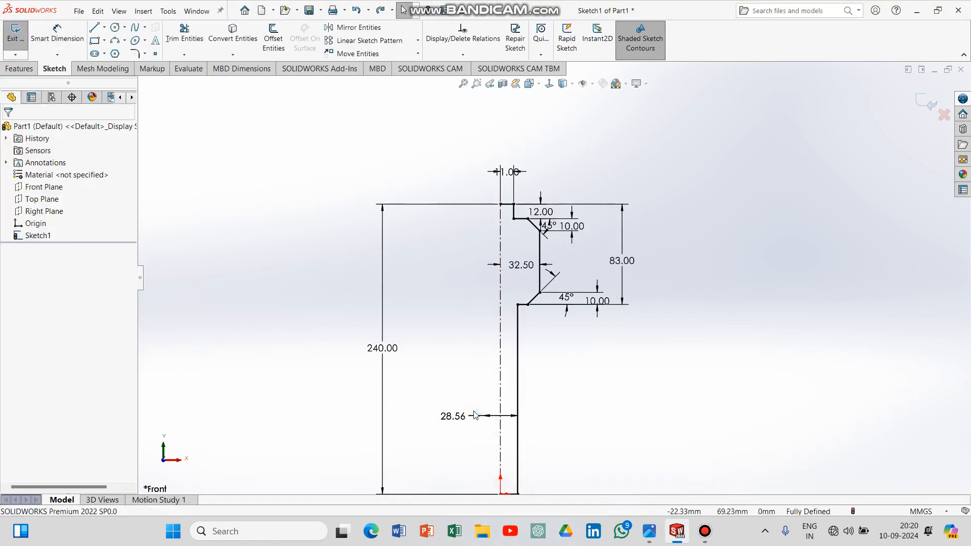
key("ctrl+z")
Dimension the shank's vertical edge 19 mm from the centreline
left_click(57, 35)
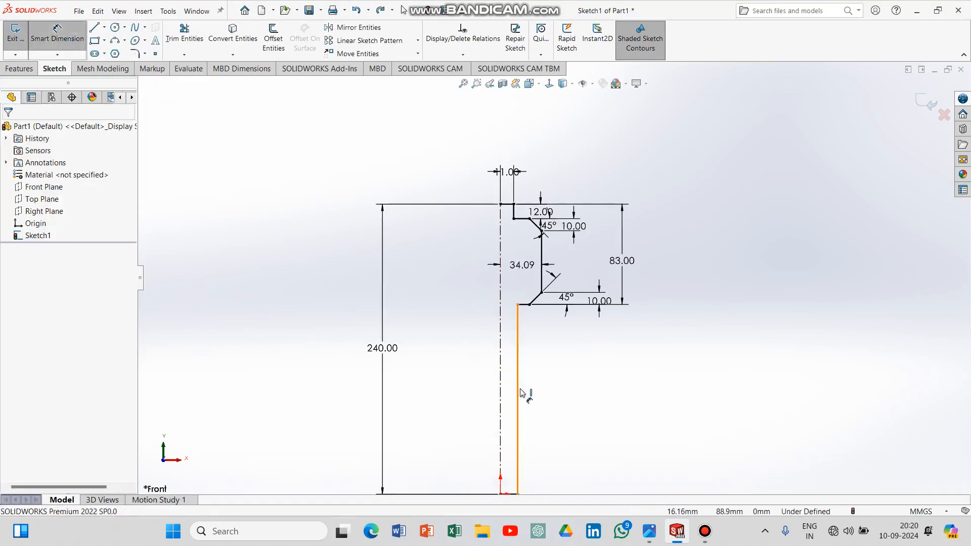
left_click(518, 404)
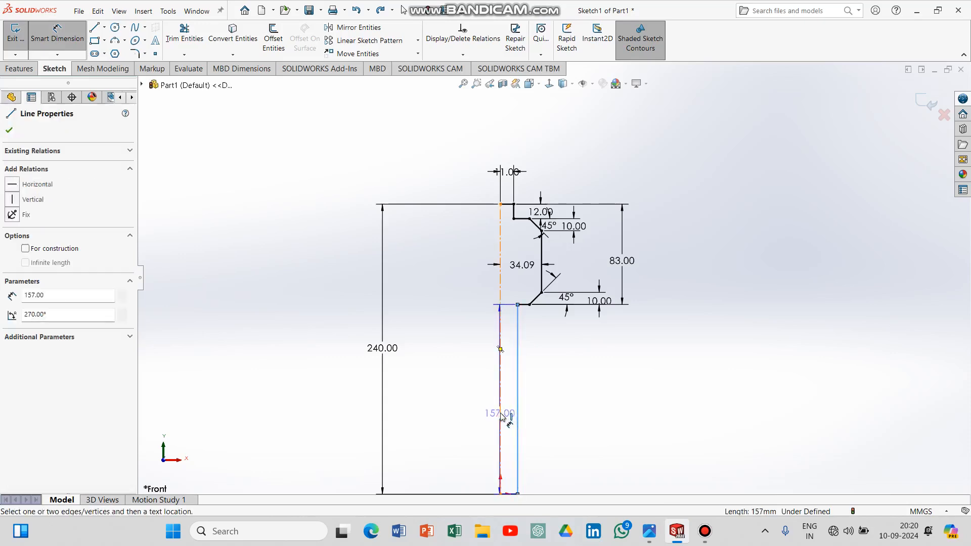
left_click(499, 412)
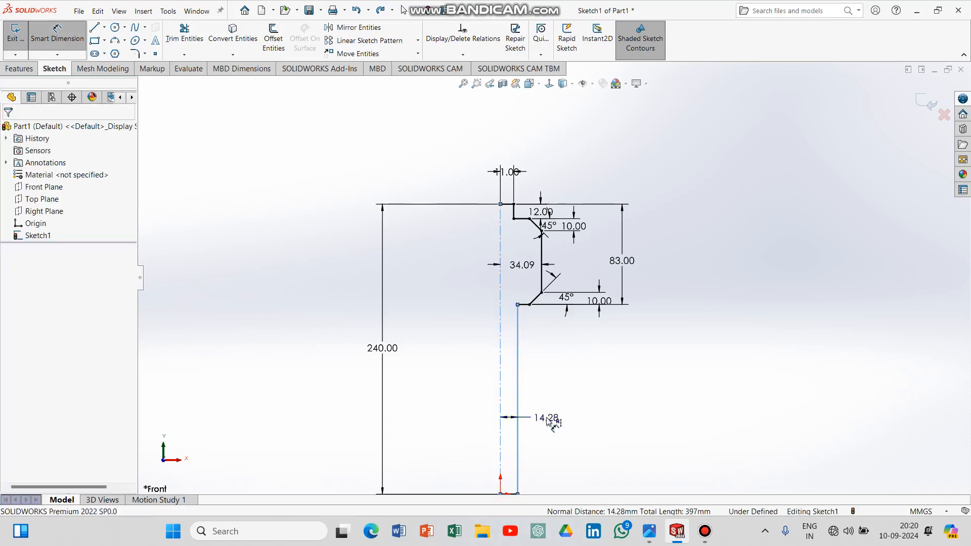
left_click(549, 421)
type("18")
key("Return")
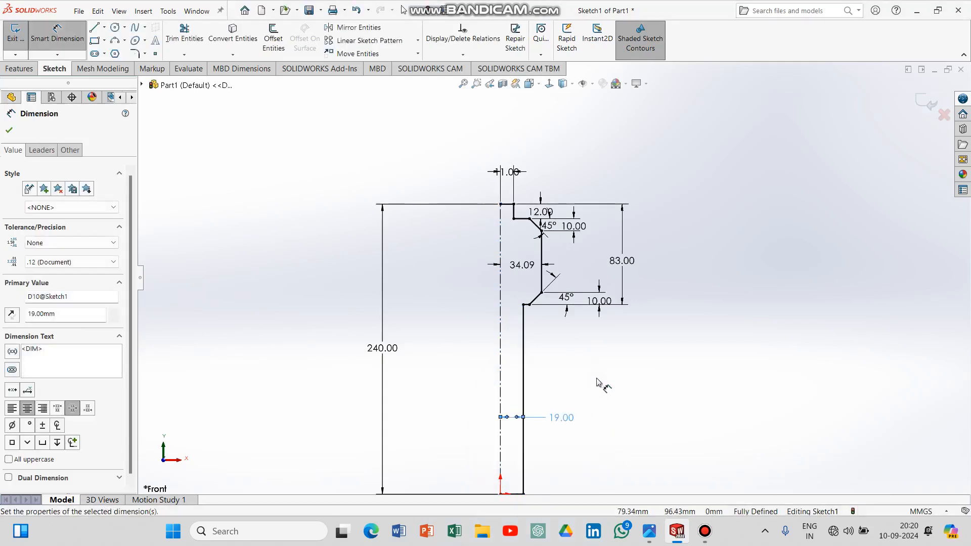
Compare the dimensioned half-profile sketch with the screw spindle drawing
left_click(649, 531)
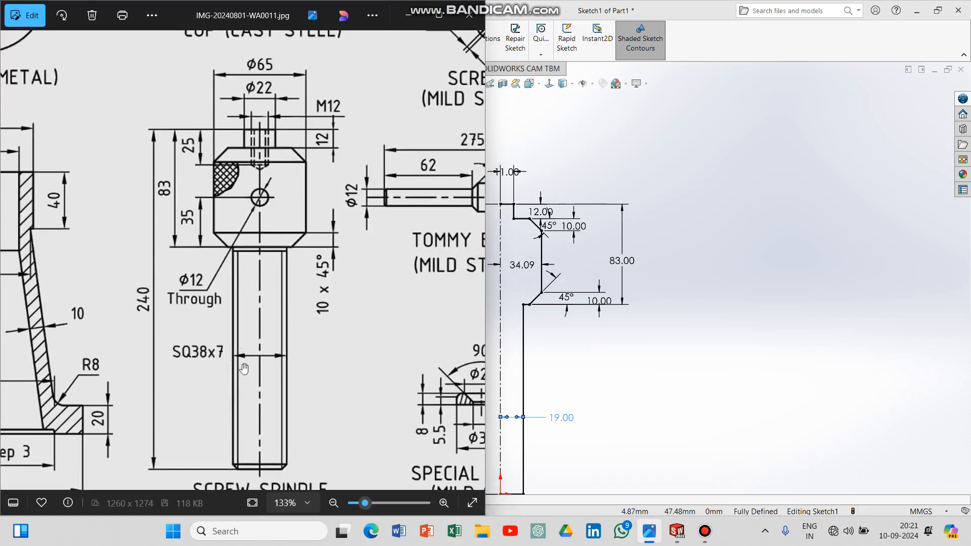
left_click(404, 14)
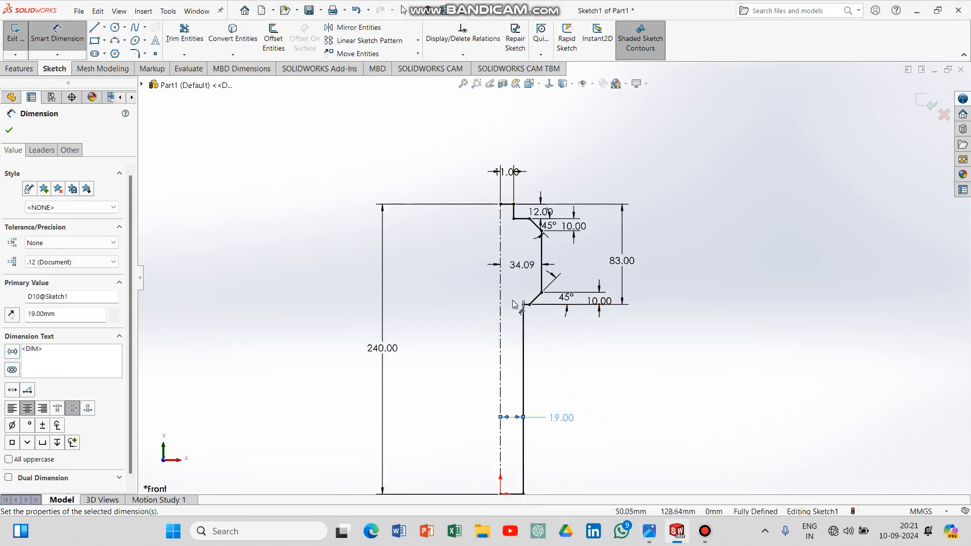
scroll(604, 370, "up", 2)
scroll(603, 372, "down", 5)
scroll(537, 239, "up", 3)
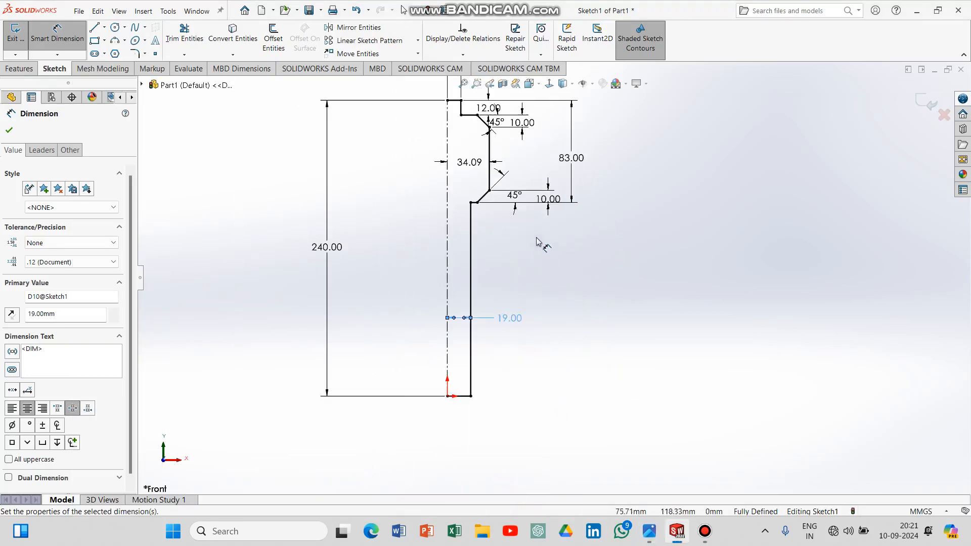
scroll(538, 166, "down", 3)
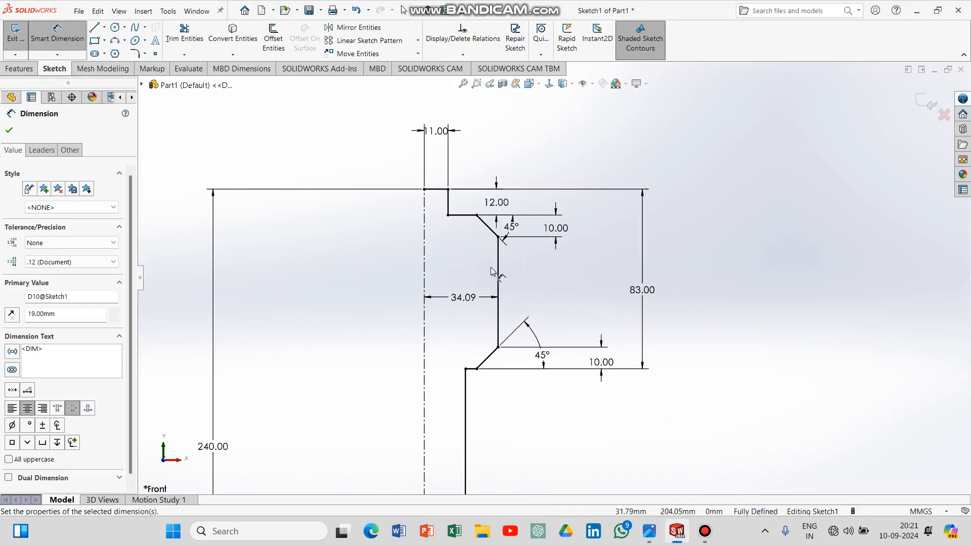
Revolve the half-profile 360° about the centreline, letting the open sketch close automatically, and view the spindle from the front
left_click(23, 70)
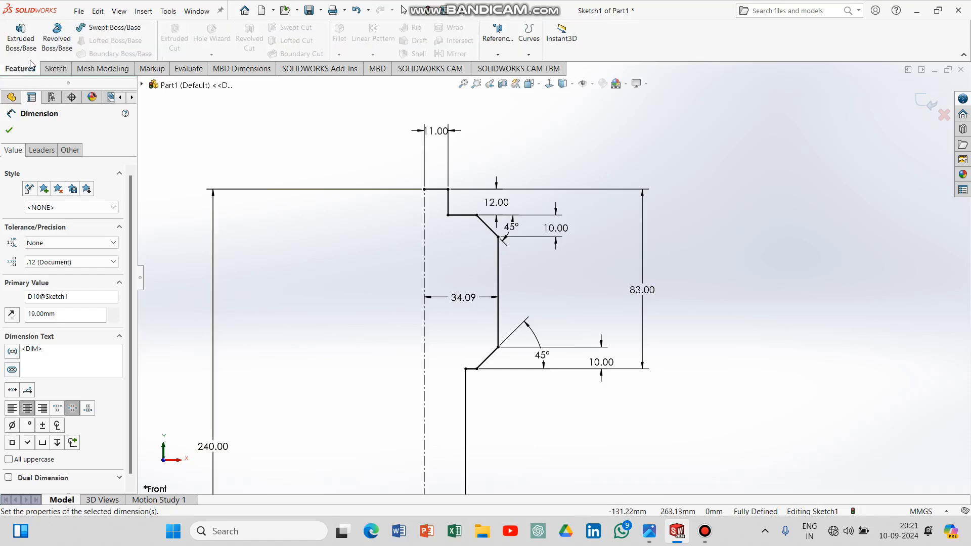
left_click(56, 50)
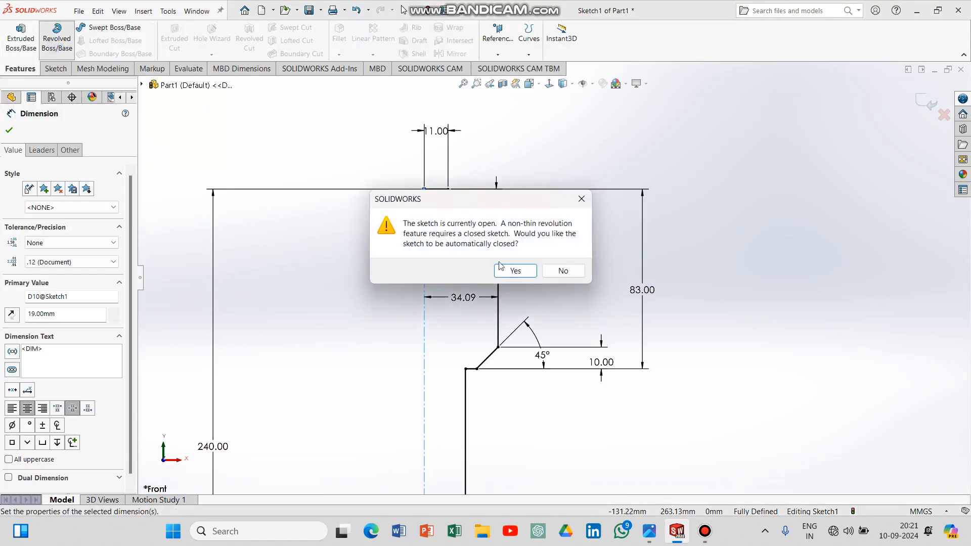
left_click(503, 270)
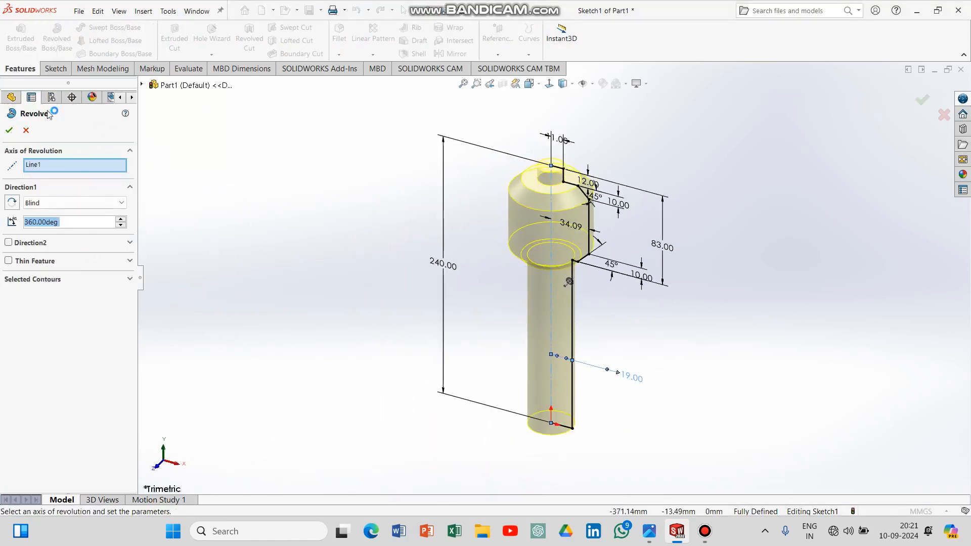
left_click(9, 130)
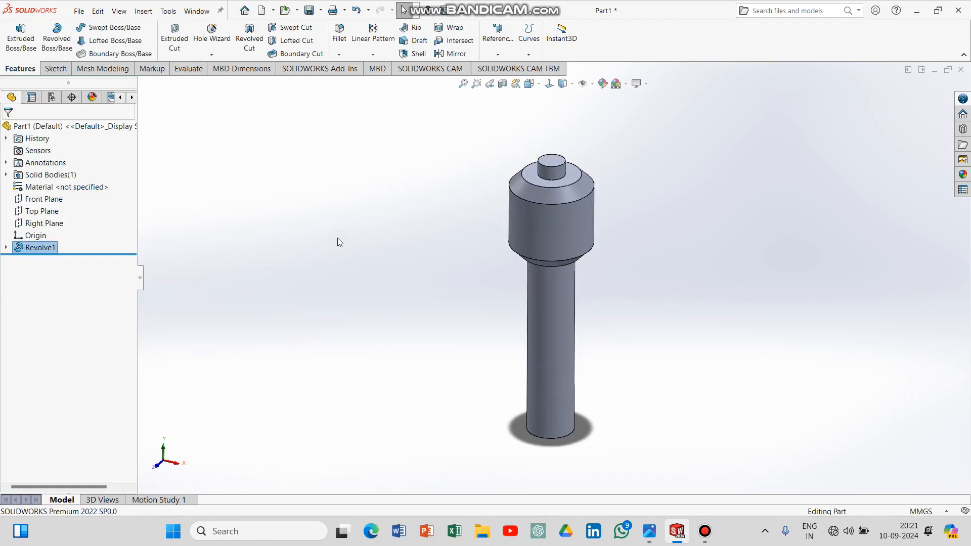
key("ctrl+1")
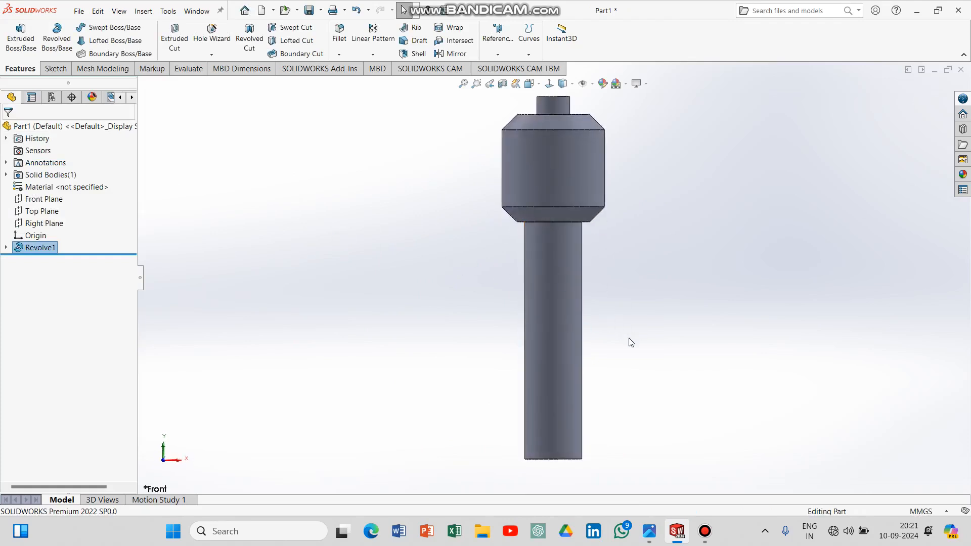
Check the spindle drawing and start an ISO cosmetic thread on the circular edge at the shank's lower end
left_click(663, 465)
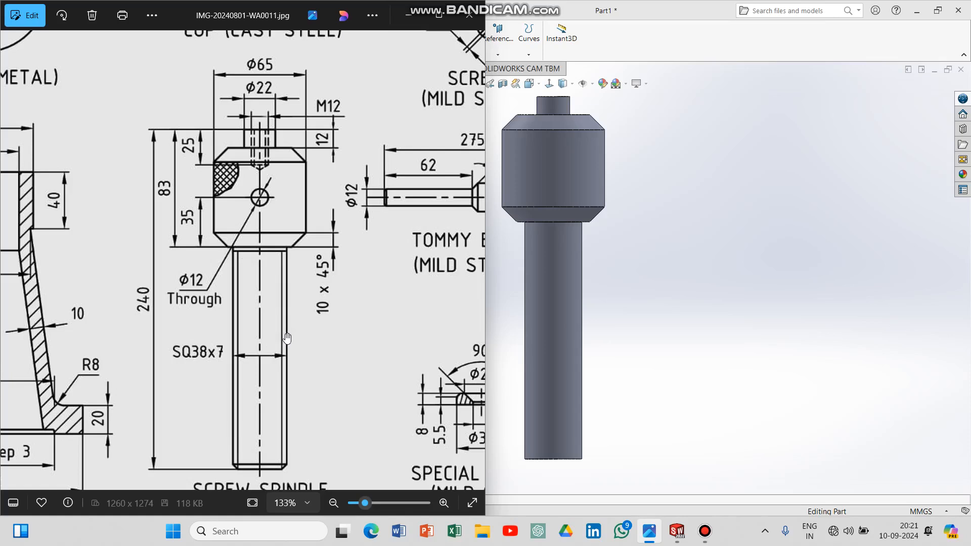
left_click(408, 15)
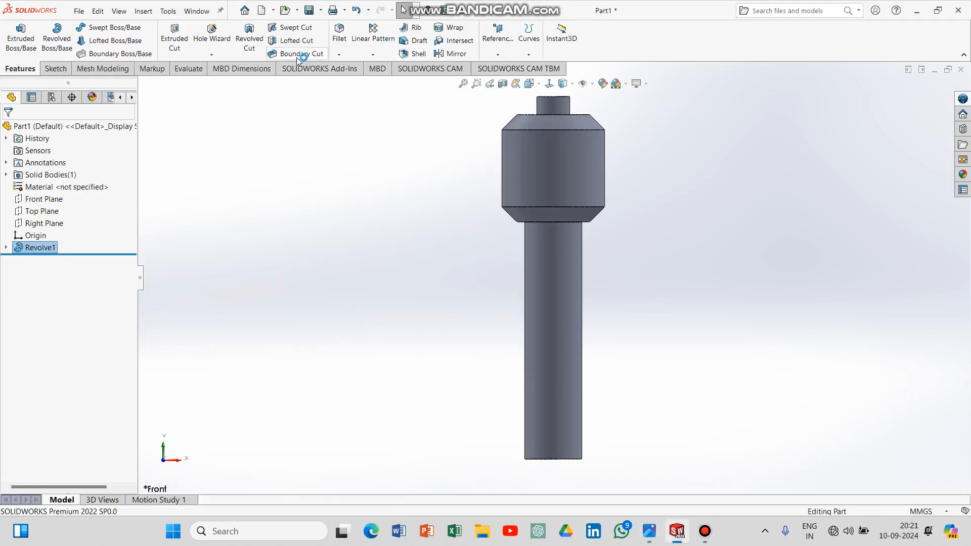
left_click(138, 15)
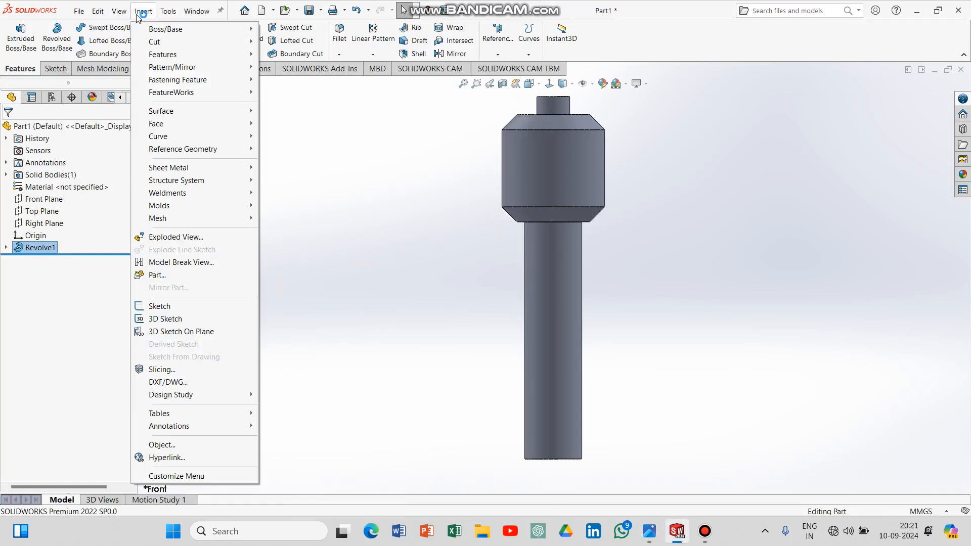
mouse_move(197, 428)
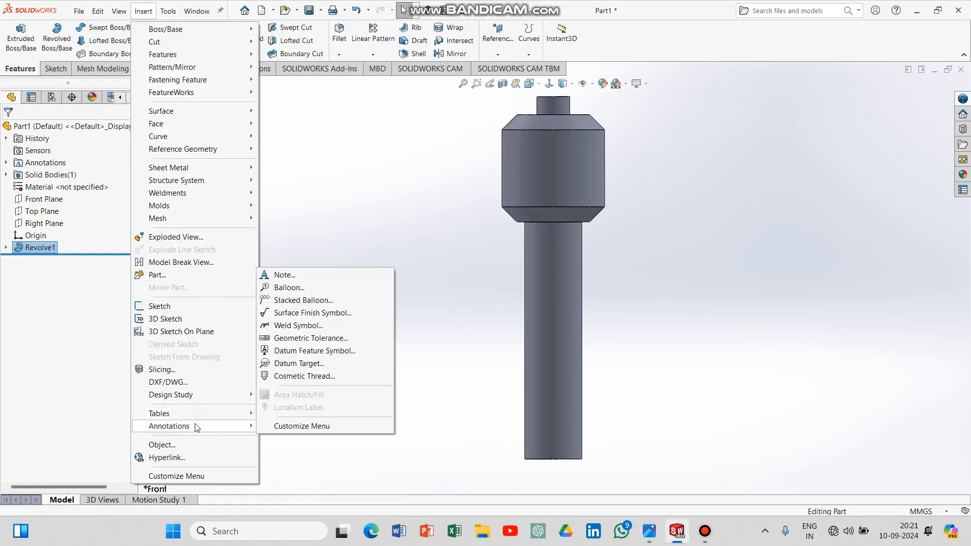
left_click(298, 376)
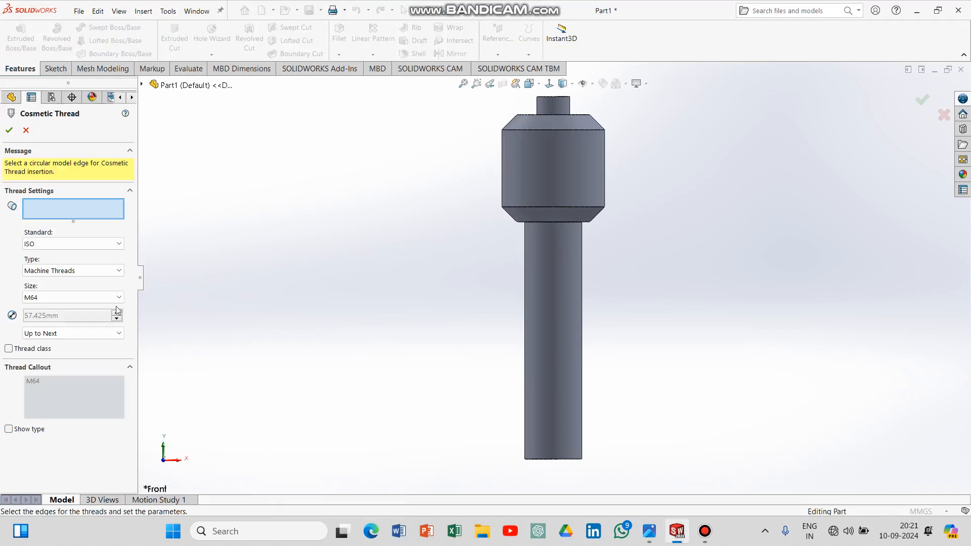
left_click(57, 240)
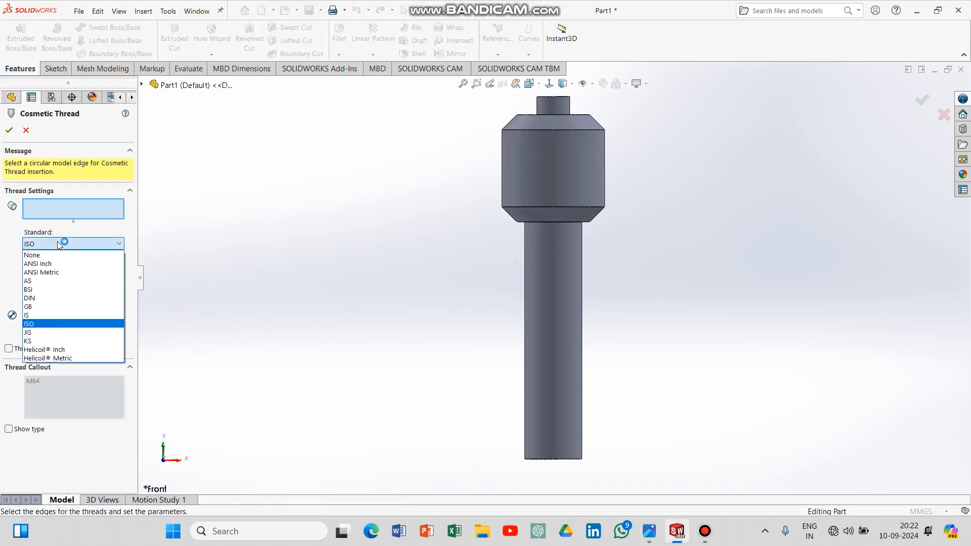
left_click(57, 244)
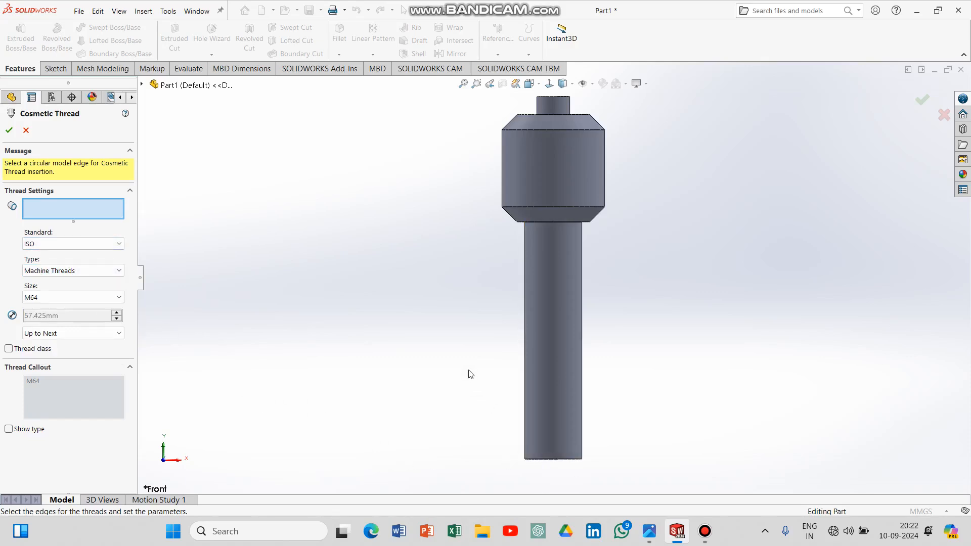
middle_click_drag(462, 364, 451, 404)
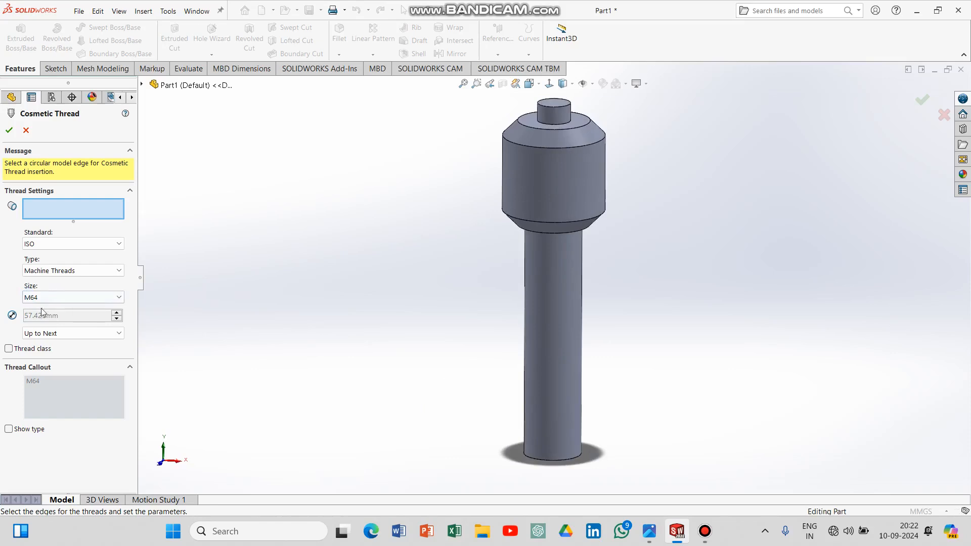
left_click(547, 465)
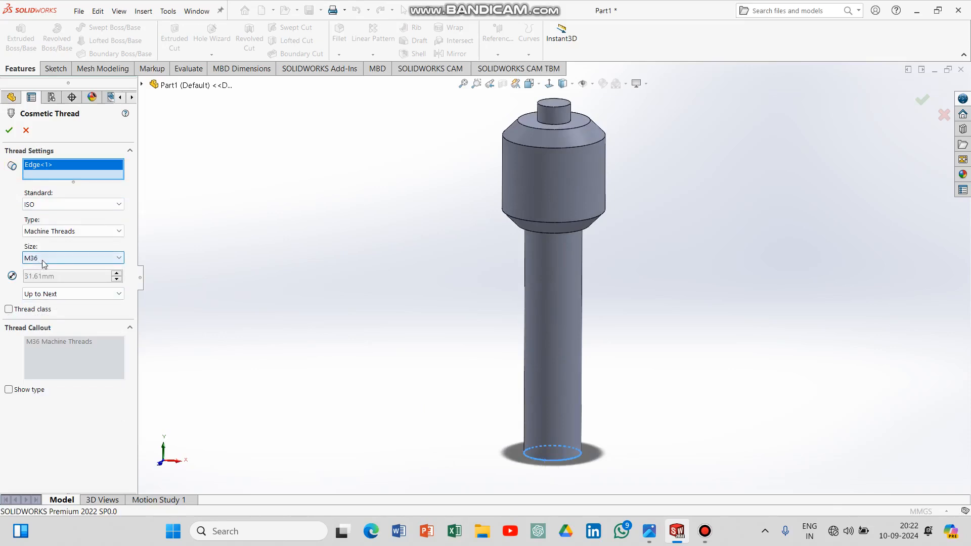
Set the cosmetic thread's end condition to Blind and review the available thread sizes and types
left_click(50, 297)
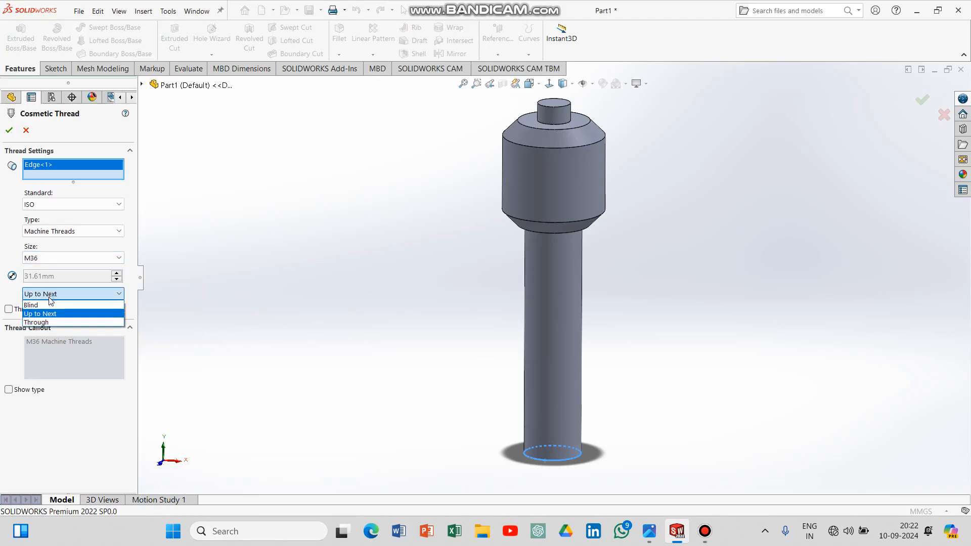
left_click(50, 306)
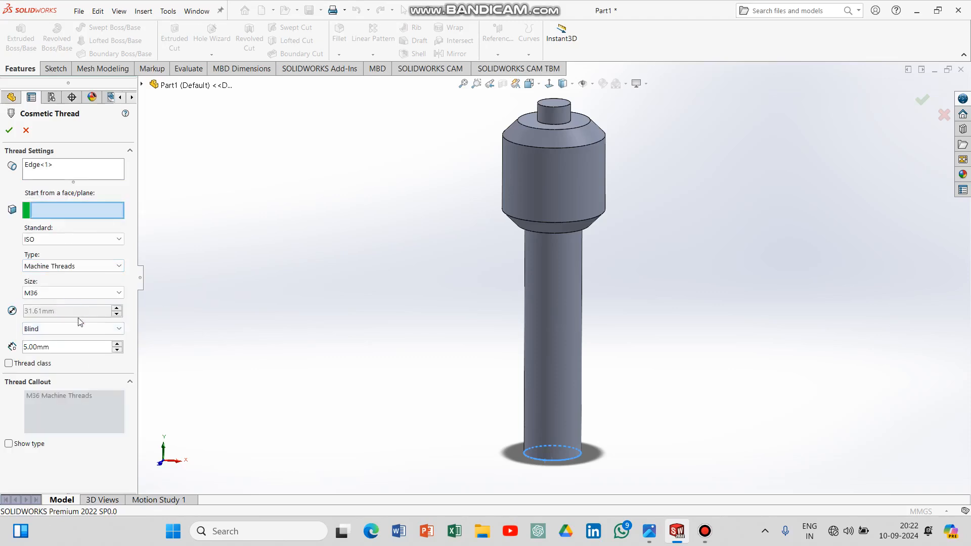
left_click(64, 273)
left_click(64, 274)
left_click(61, 295)
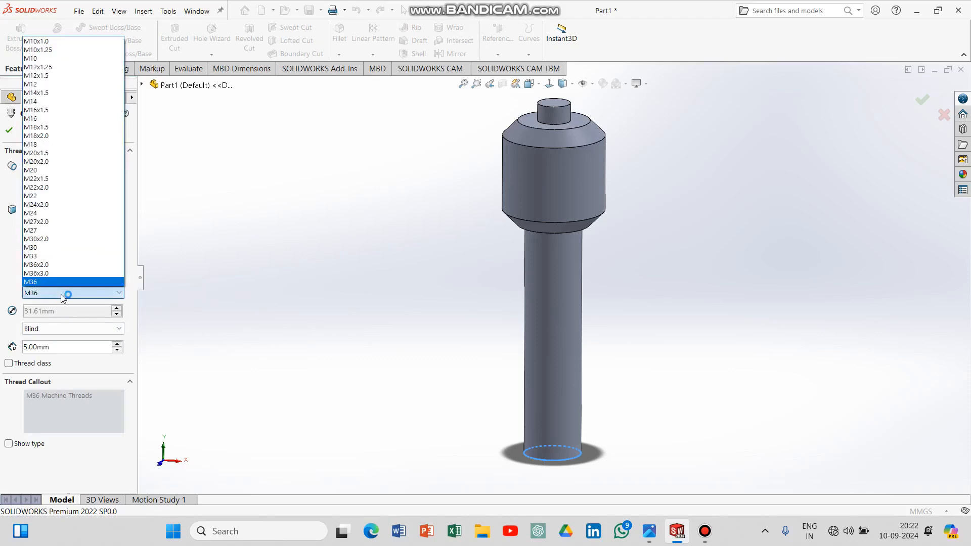
left_click(61, 294)
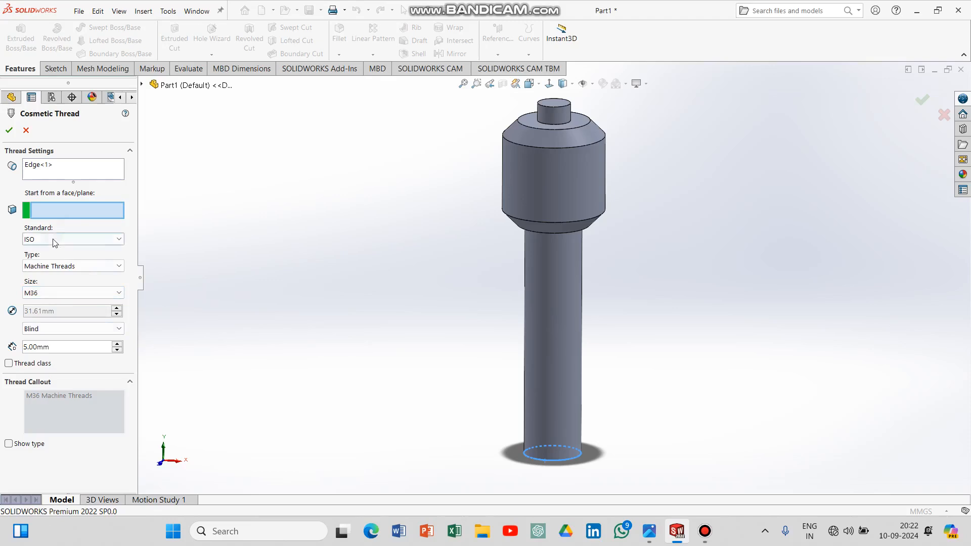
left_click(77, 266)
left_click(76, 266)
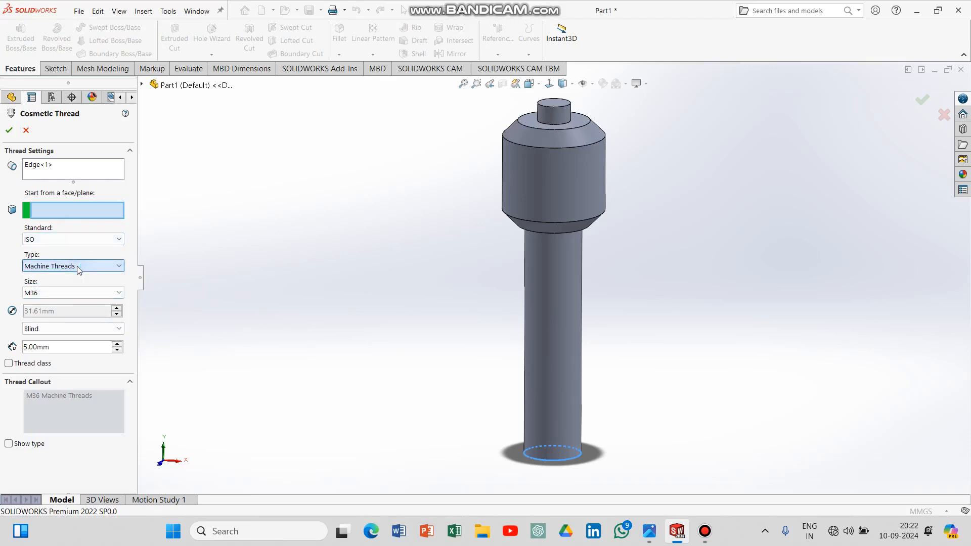
Check the shank's thread specification in the screw spindle drawing and choose M36 as the cosmetic thread size
left_click(654, 539)
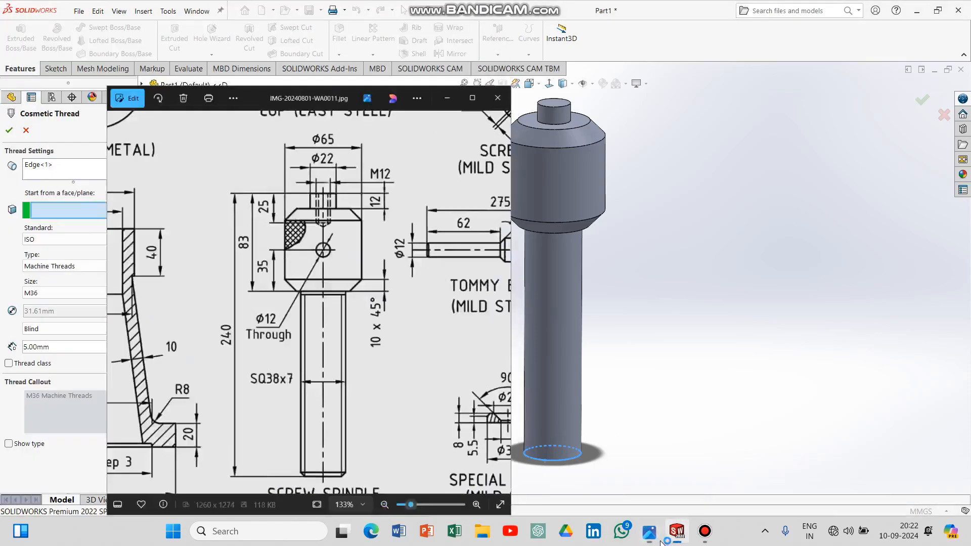
left_click(657, 538)
left_click(705, 530)
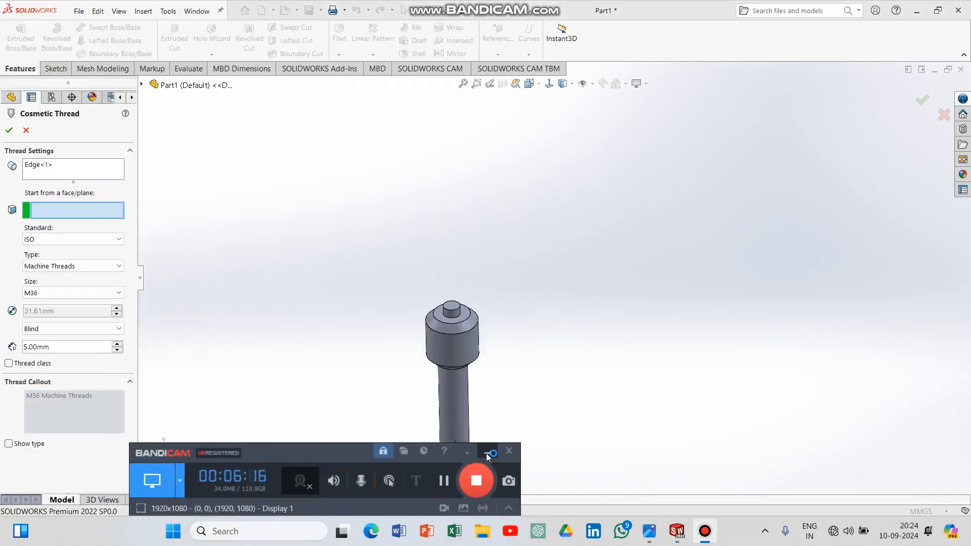
left_click(488, 453)
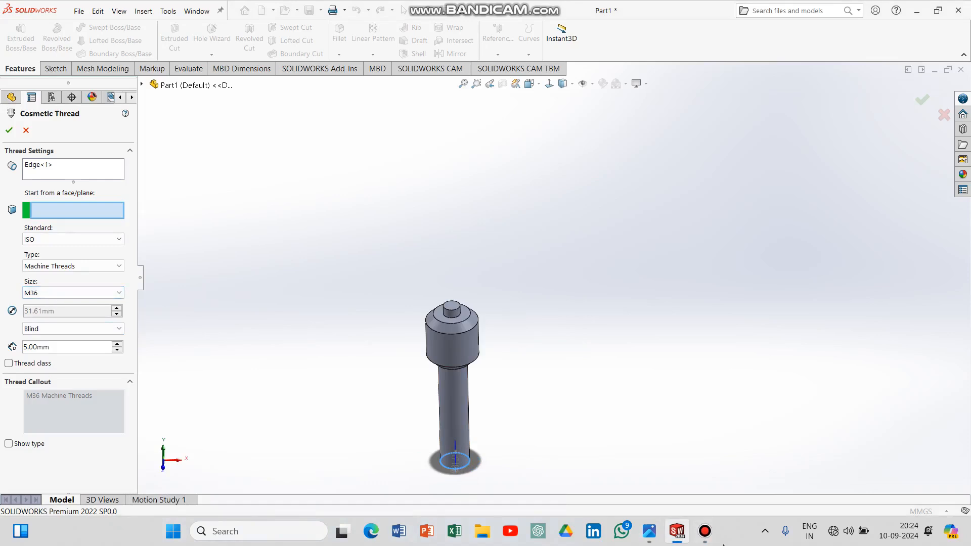
left_click(649, 531)
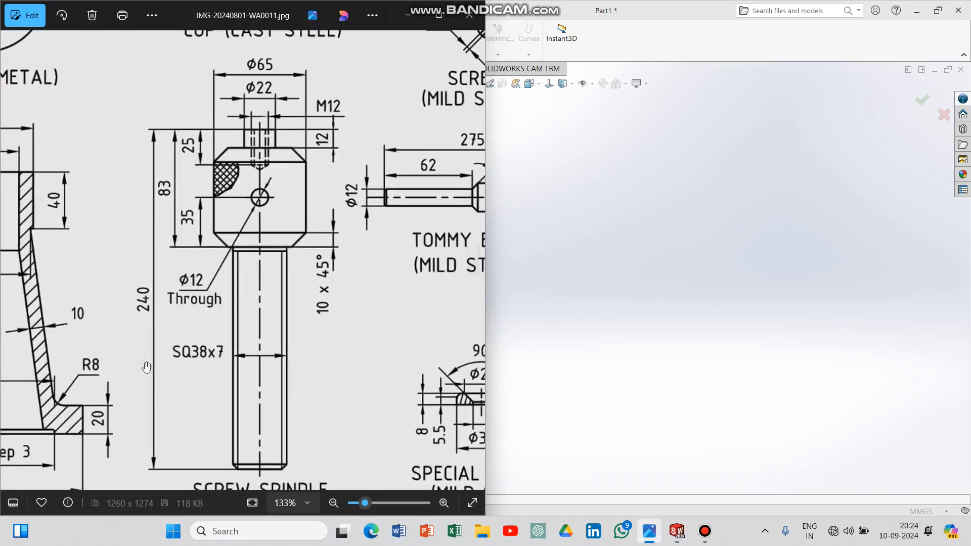
left_click(408, 15)
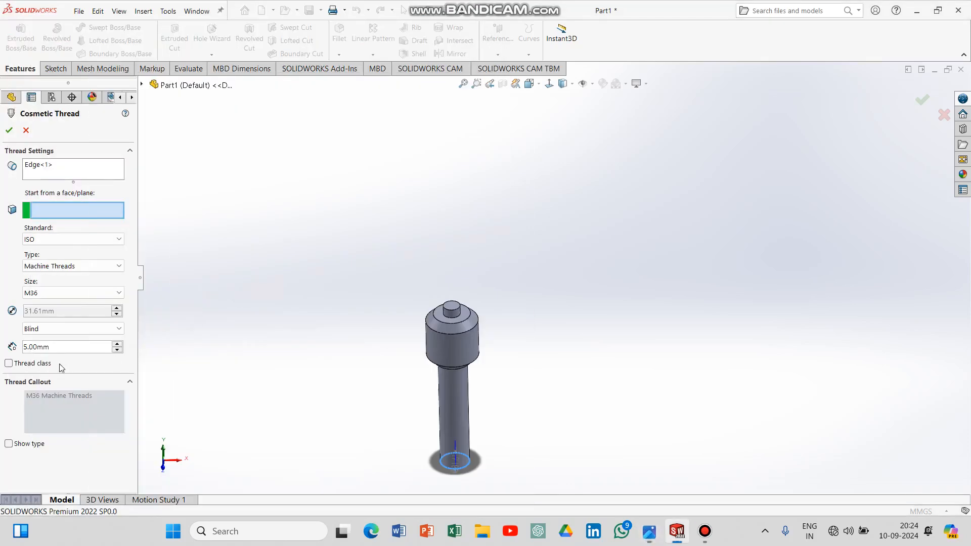
left_click(38, 293)
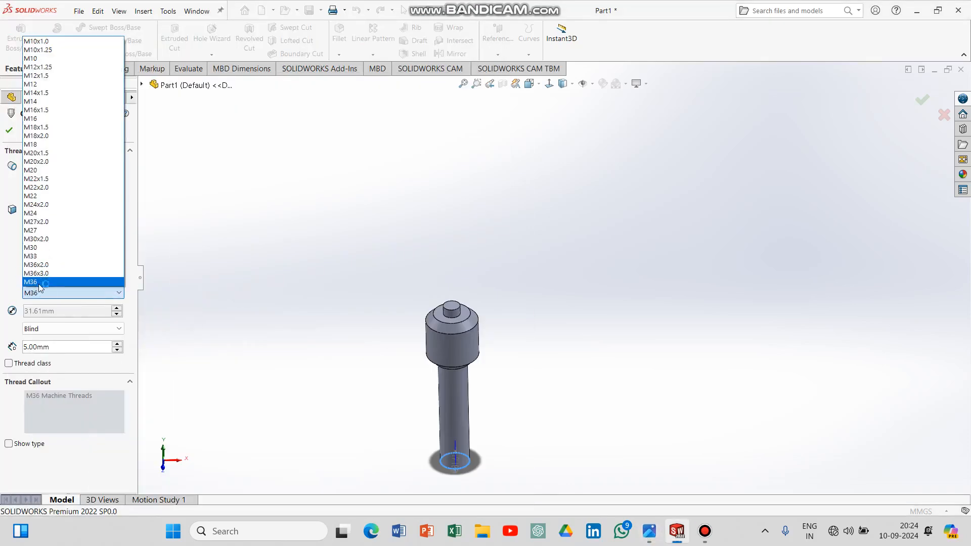
left_click(44, 282)
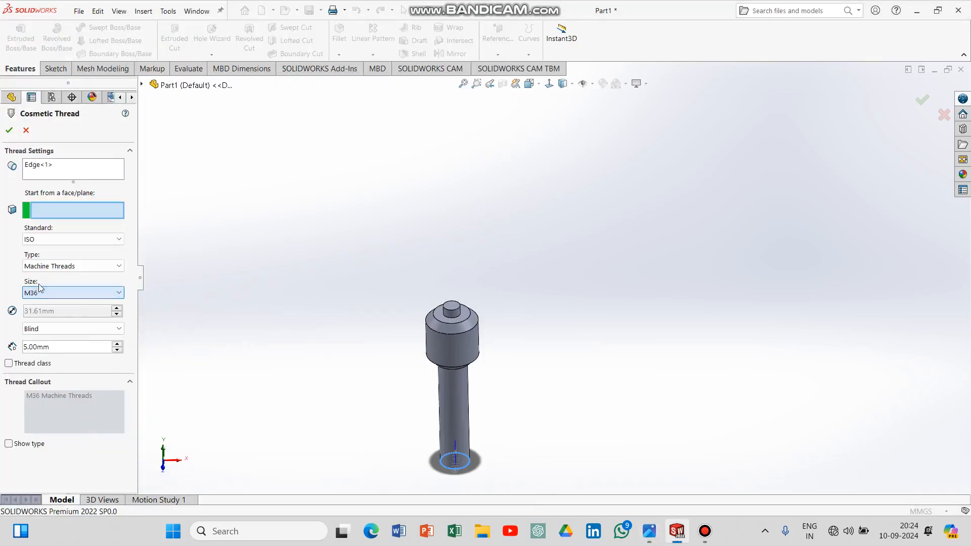
Check the shank length in the drawing, set the blind thread depth to 157 mm and create the cosmetic thread
left_click(57, 349)
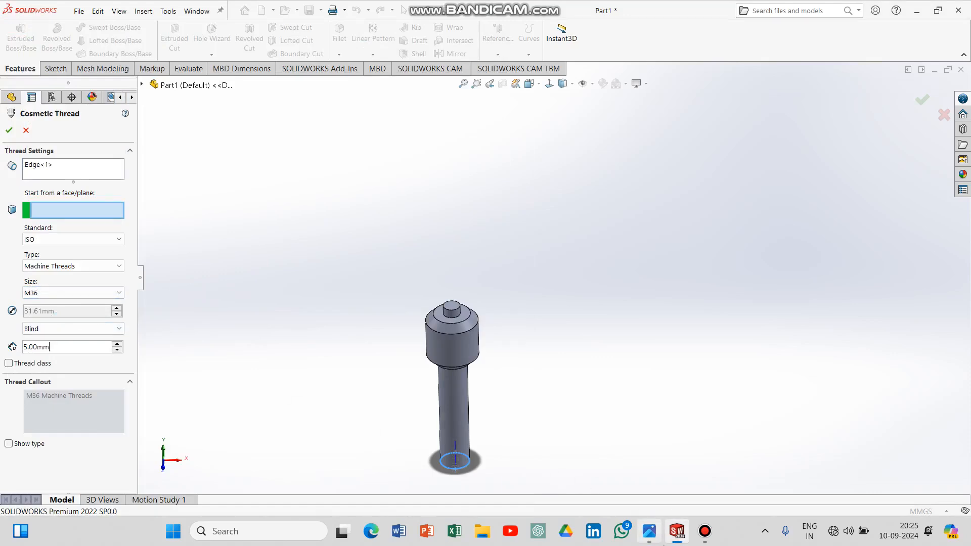
left_click(649, 532)
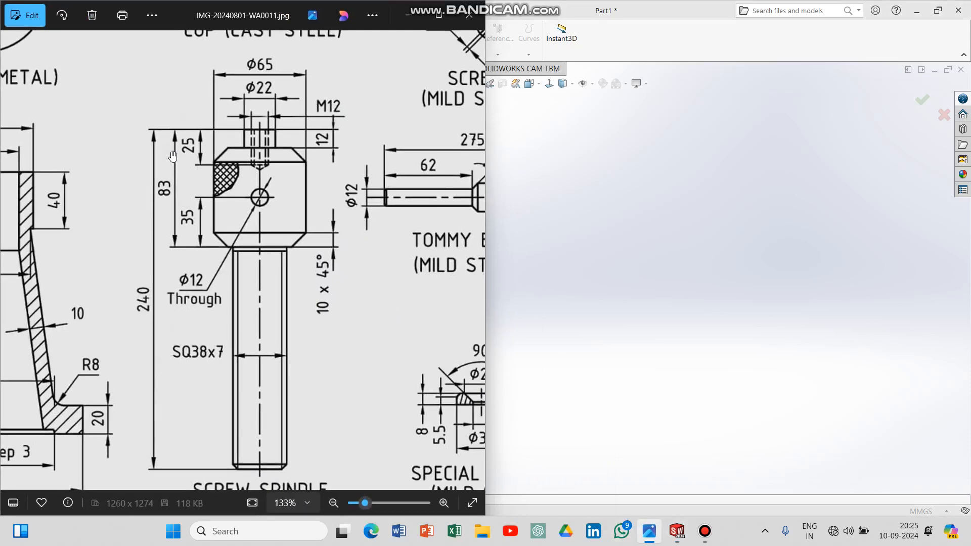
left_click(408, 14)
double_click(56, 347)
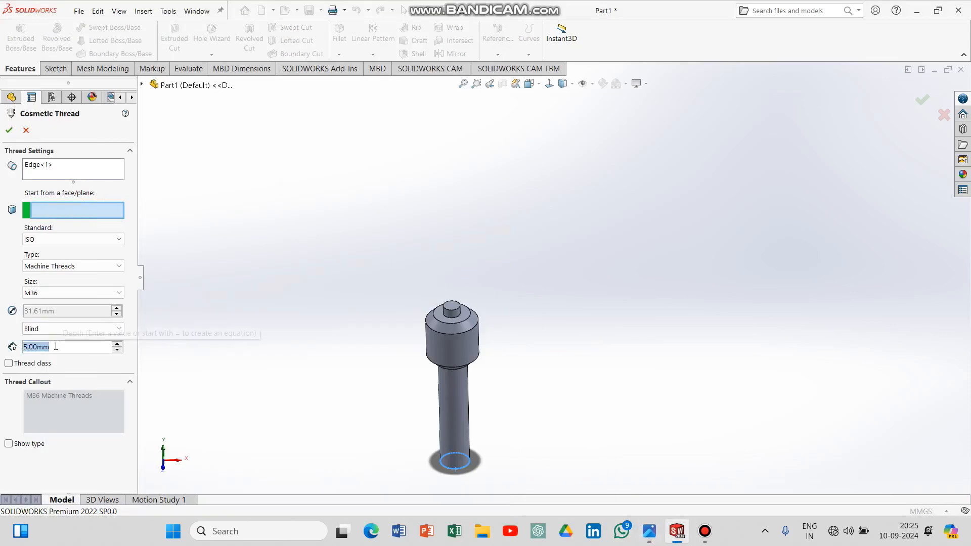
type("157")
key("Return")
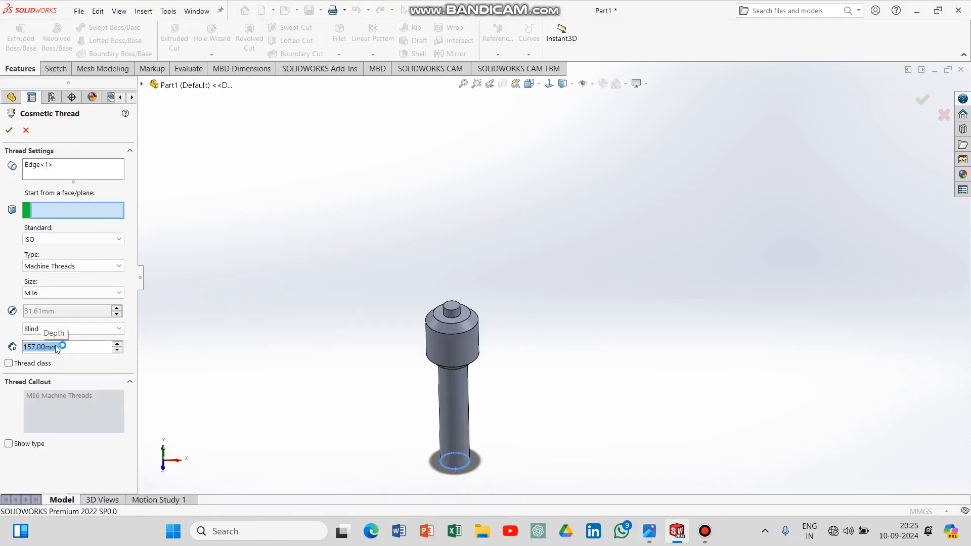
left_click(14, 132)
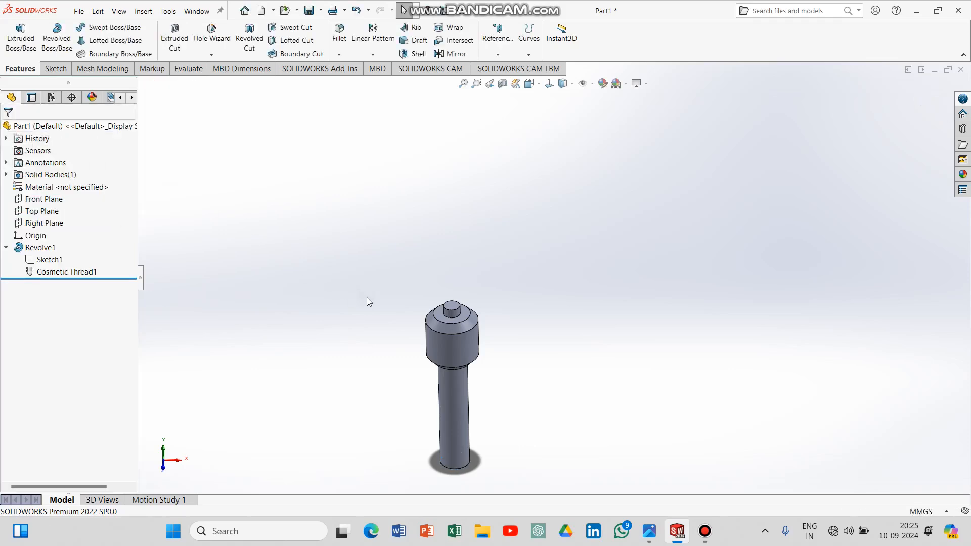
Enable shaded cosmetic threads in the document's detailing properties and inspect the spindle's threaded shank
scroll(414, 214, "down", 2)
scroll(415, 212, "up", 4)
right_click(551, 207)
left_click(547, 84)
scroll(531, 397, "down", 5)
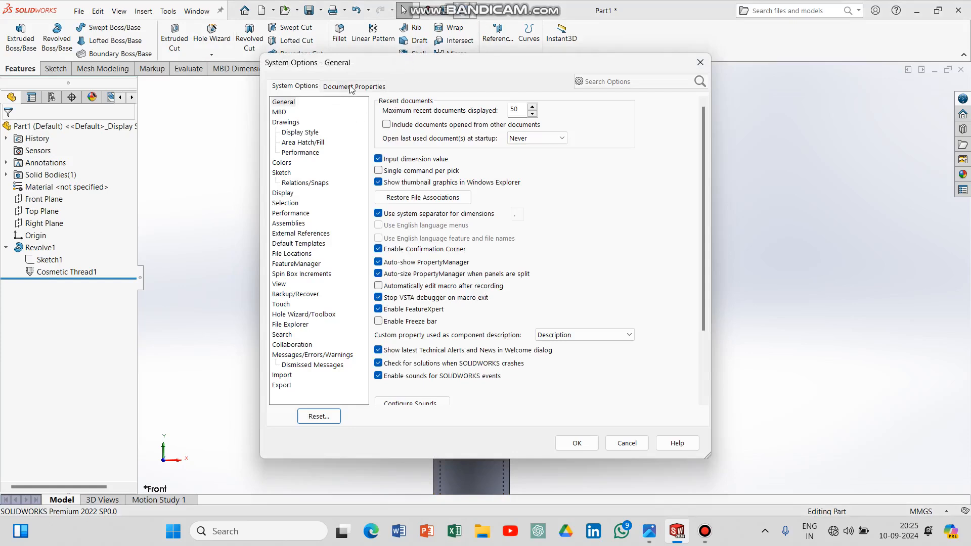
left_click(352, 87)
left_click(293, 162)
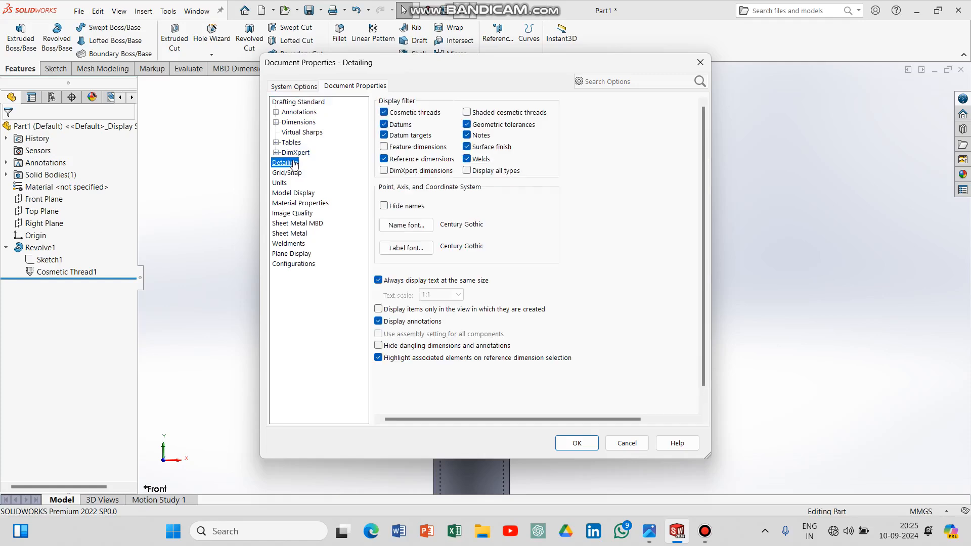
left_click(466, 113)
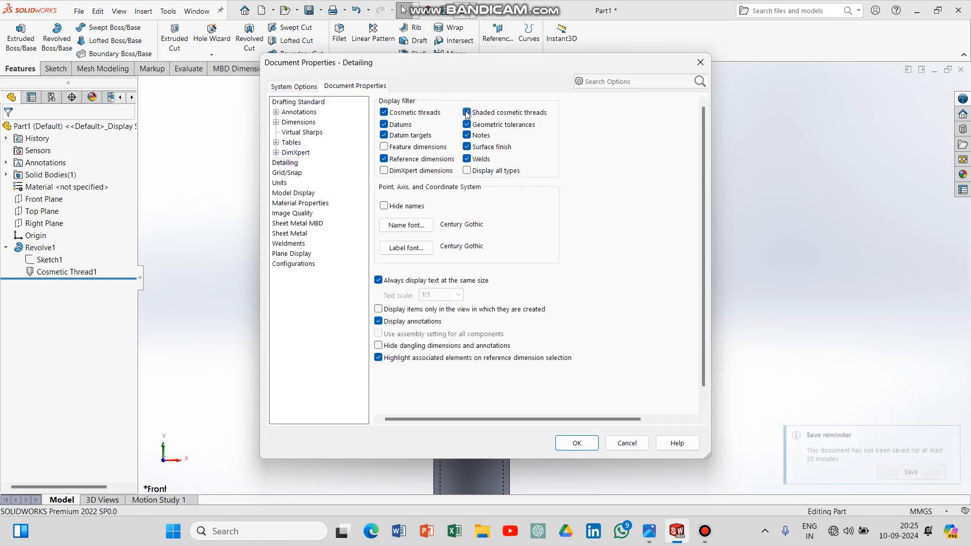
left_click(587, 443)
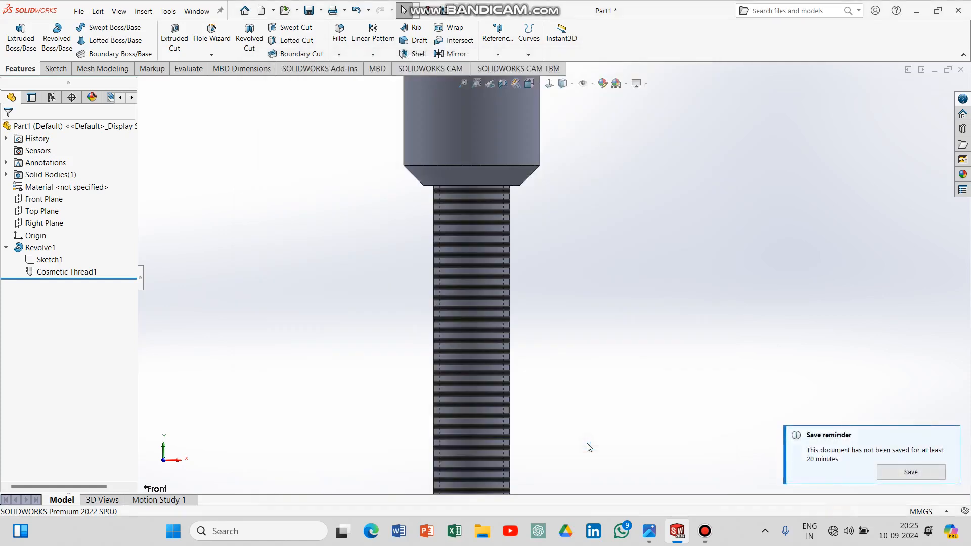
middle_click_drag(593, 314, 568, 340)
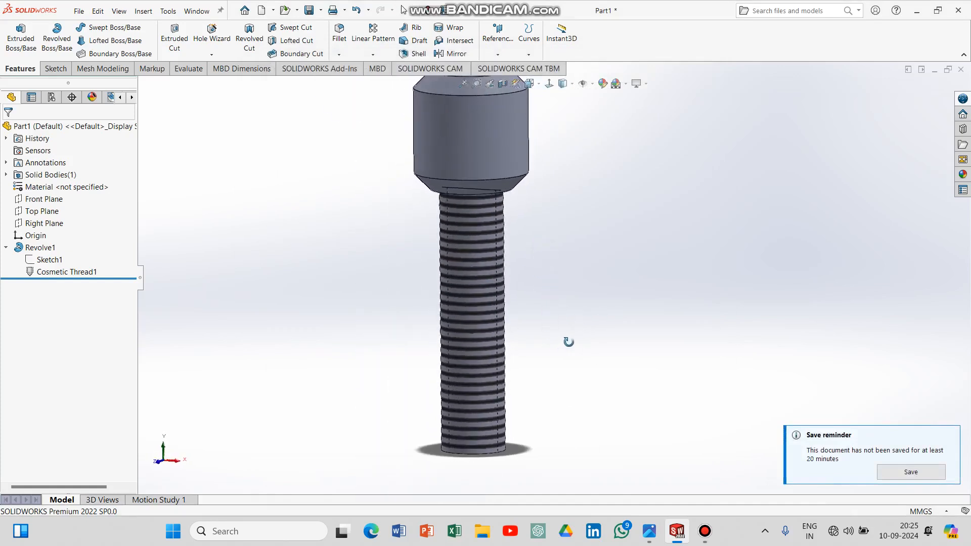
left_click(949, 436)
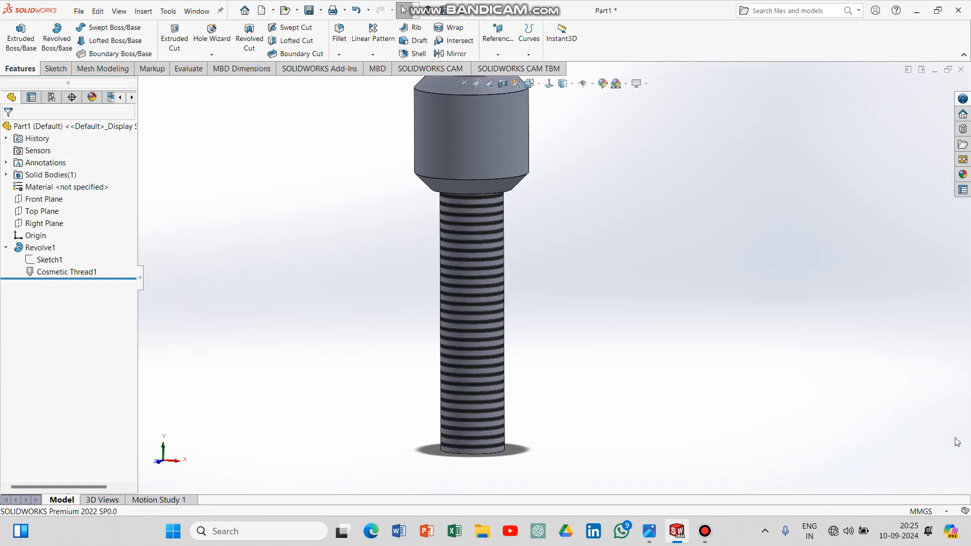
scroll(735, 359, "up", 1)
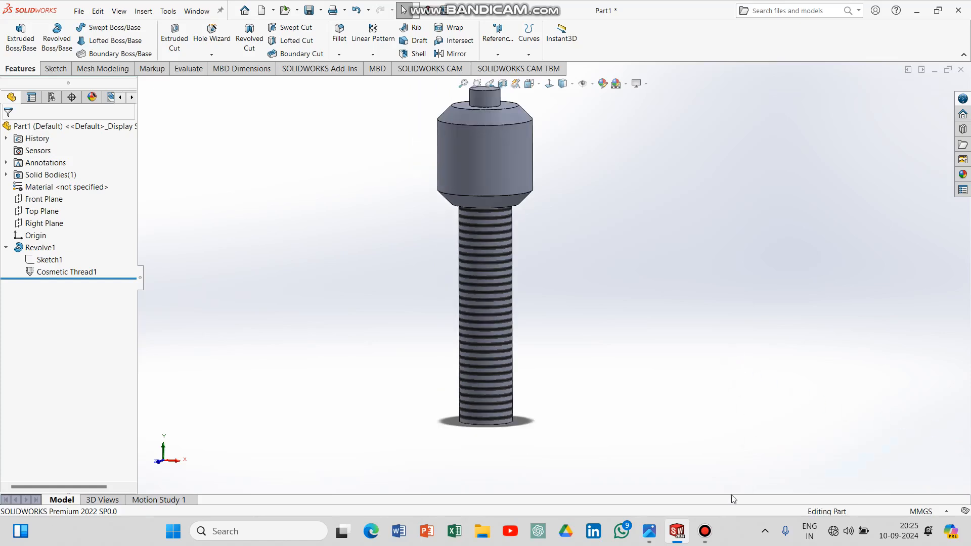
Examine the tapped hole's size and depth at the top of the spindle in the drawing
left_click(706, 531)
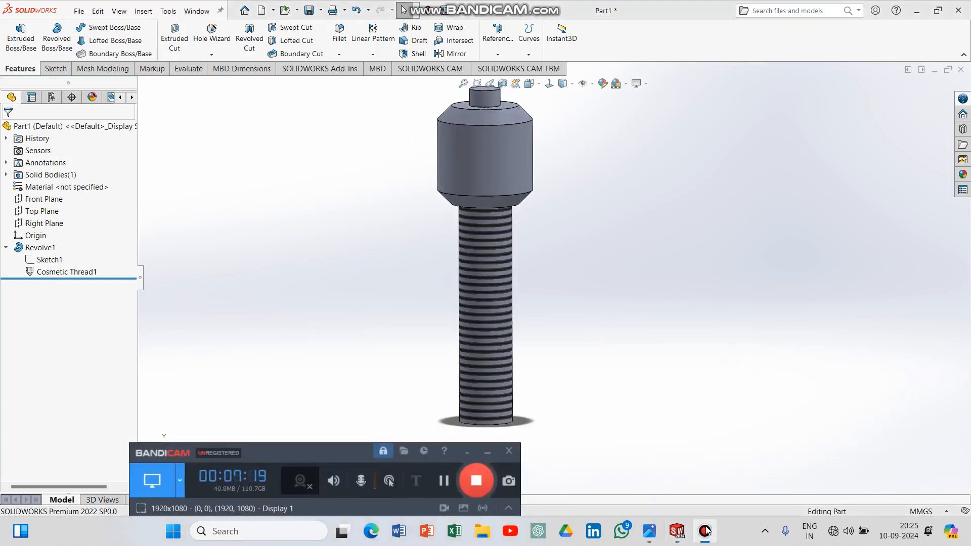
left_click(705, 531)
left_click(649, 531)
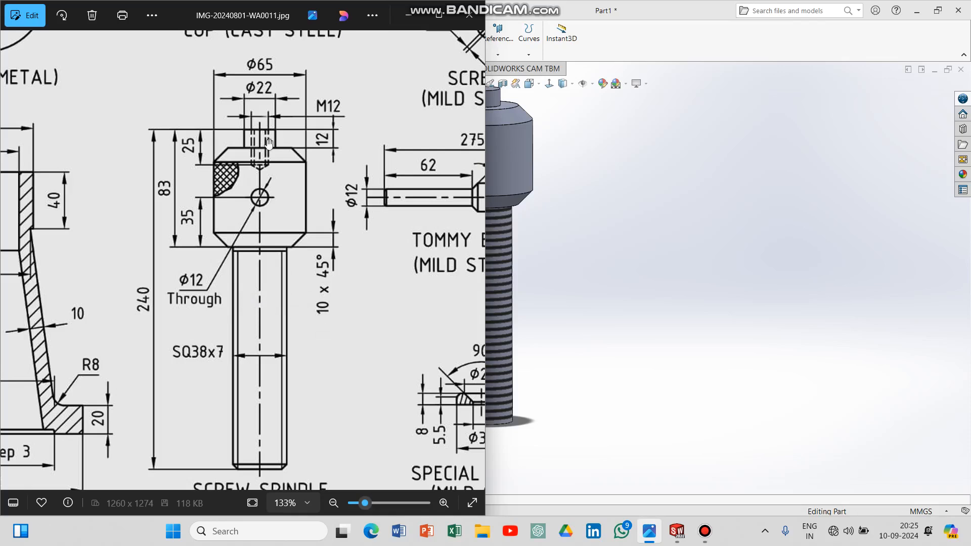
scroll(261, 135, "up", 4)
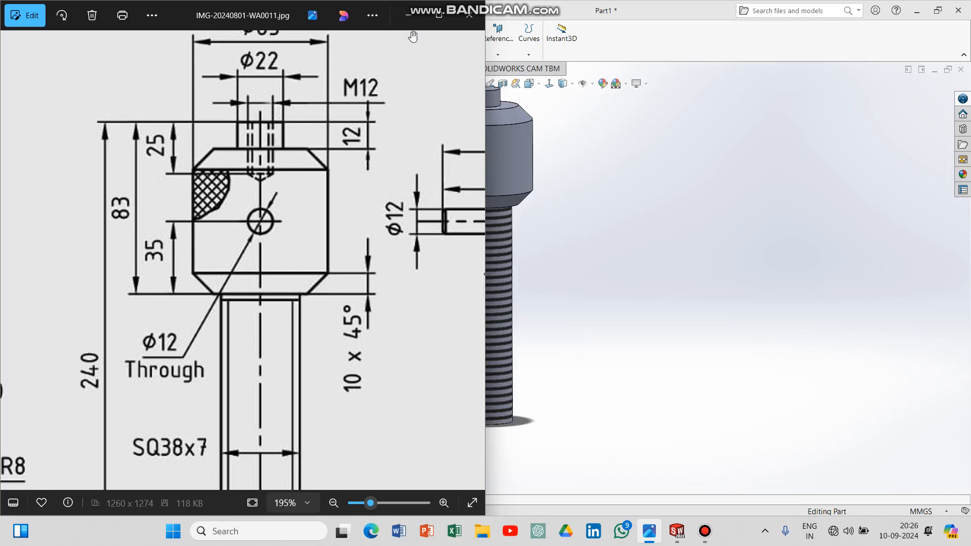
left_click(409, 16)
scroll(470, 233, "up", 3)
scroll(450, 235, "down", 2)
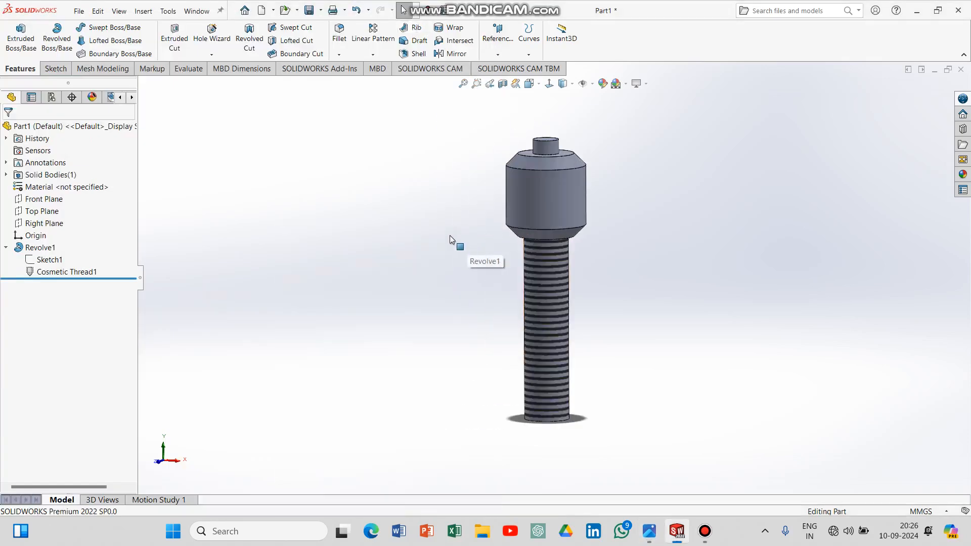
Specify an ISO M12 tapped hole with the Hole Wizard, using a blind hole depth of 25 mm
left_click(211, 35)
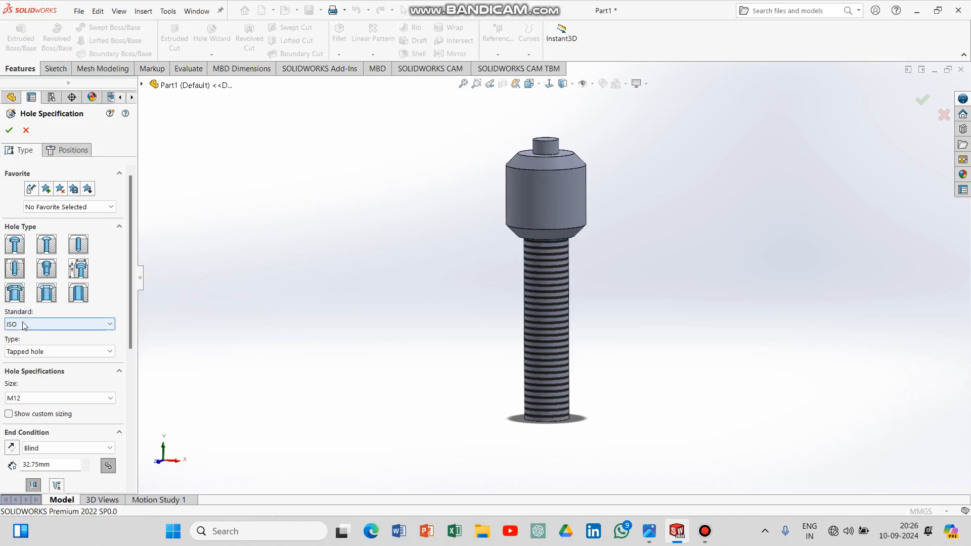
left_click(24, 352)
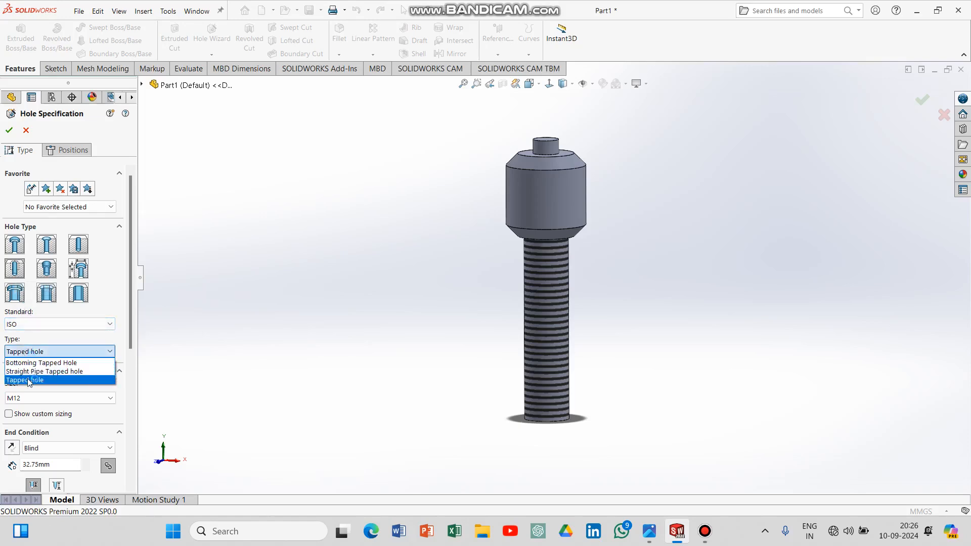
left_click(39, 350)
scroll(40, 349, "down", 5)
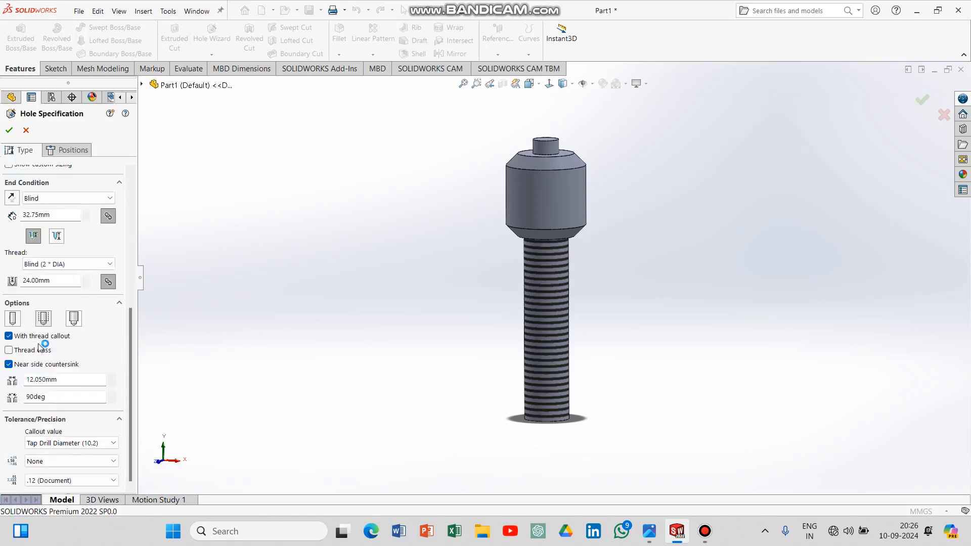
scroll(46, 195, "up", 5)
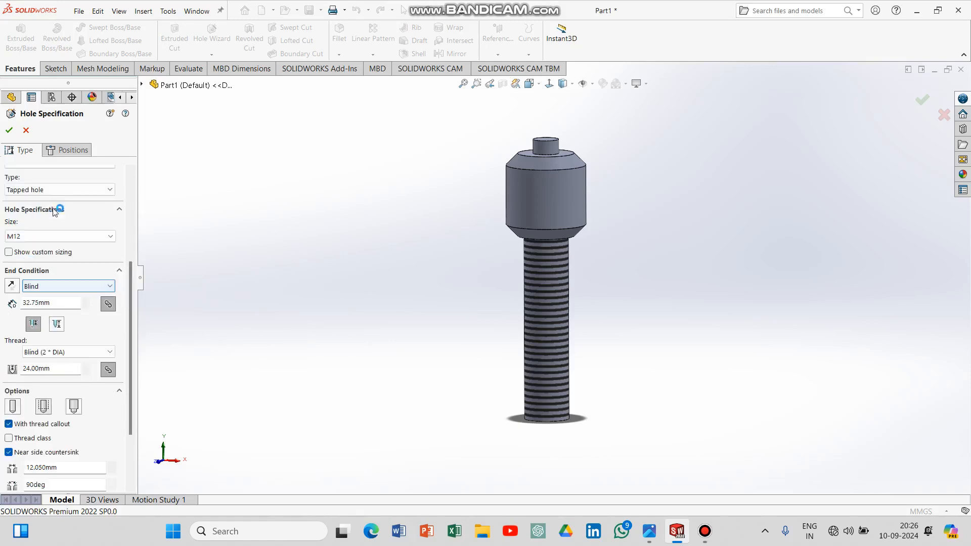
left_click(36, 324)
left_click(36, 324)
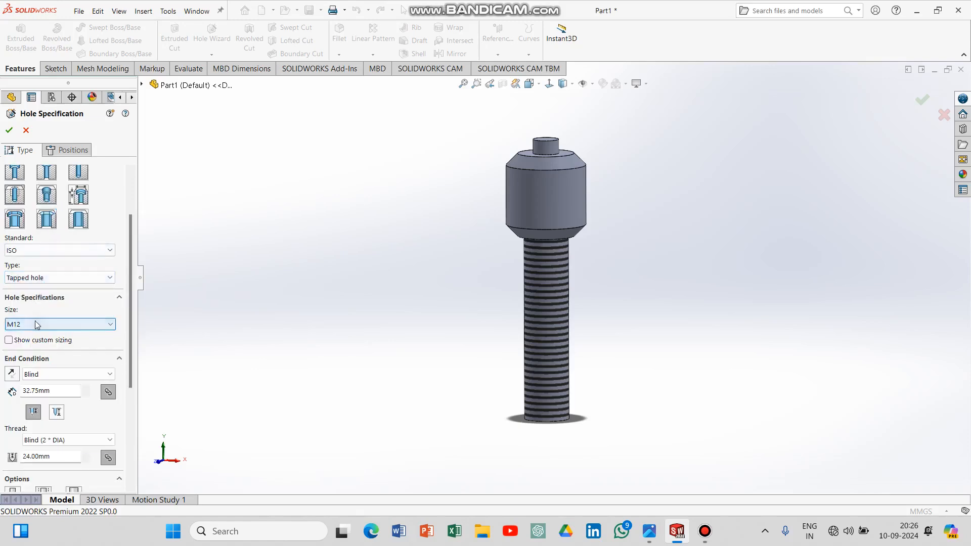
scroll(46, 340, "down", 5)
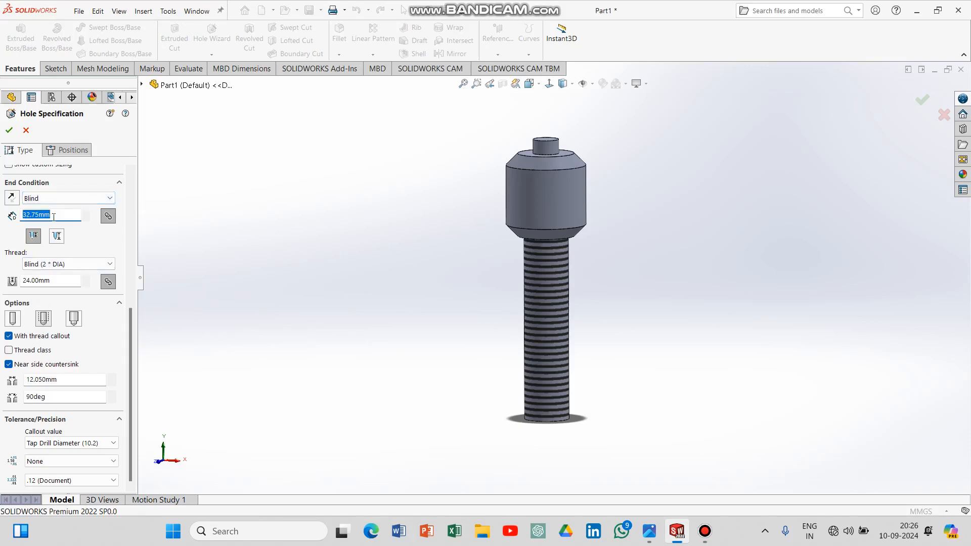
key("Return")
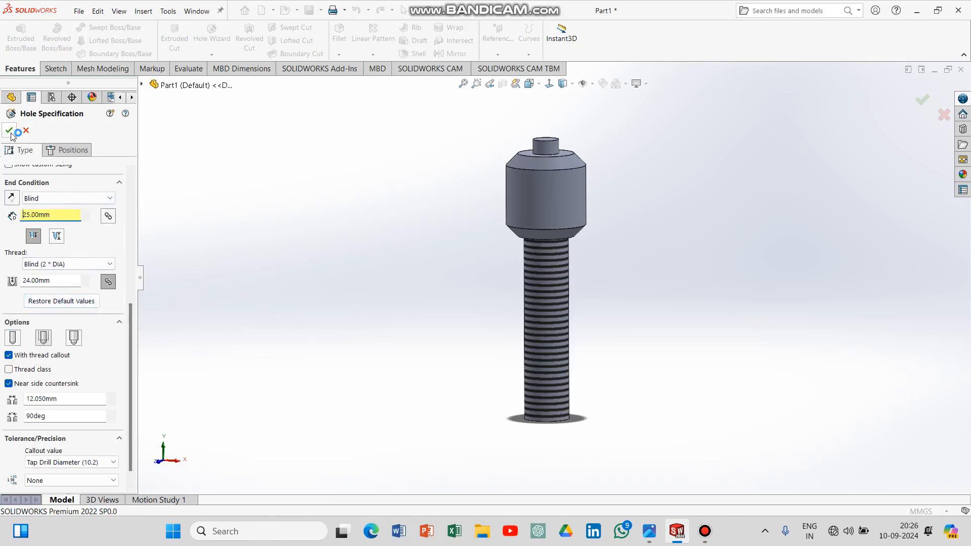
Place the M12 tapped hole at the centre of the spindle's small top face using a 3D sketch and create it
left_click(57, 153)
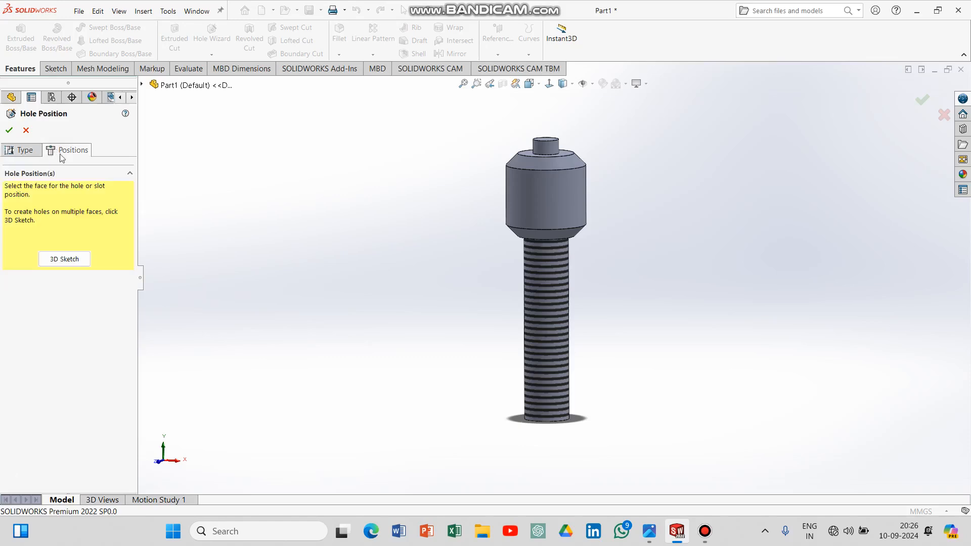
left_click(62, 264)
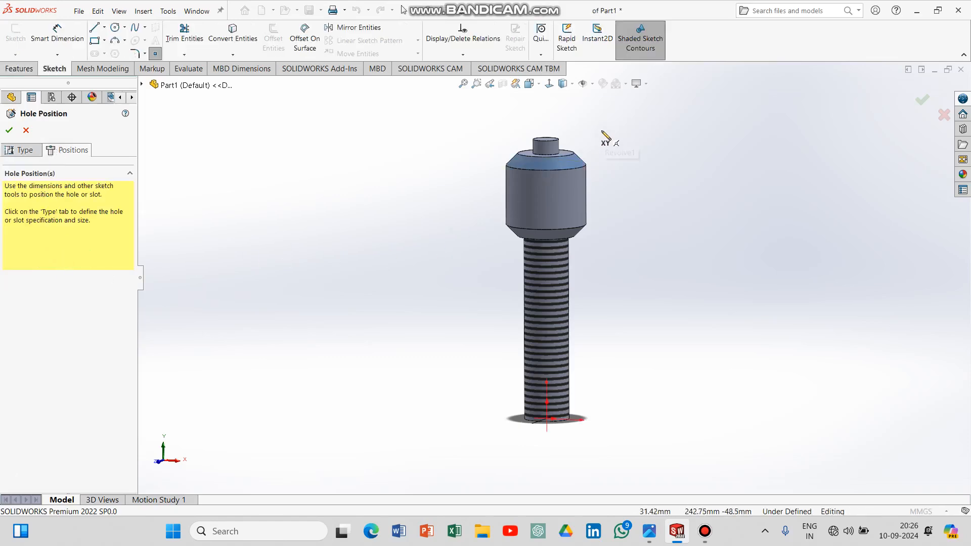
middle_click_drag(597, 157, 595, 198)
scroll(554, 181, "up", 3)
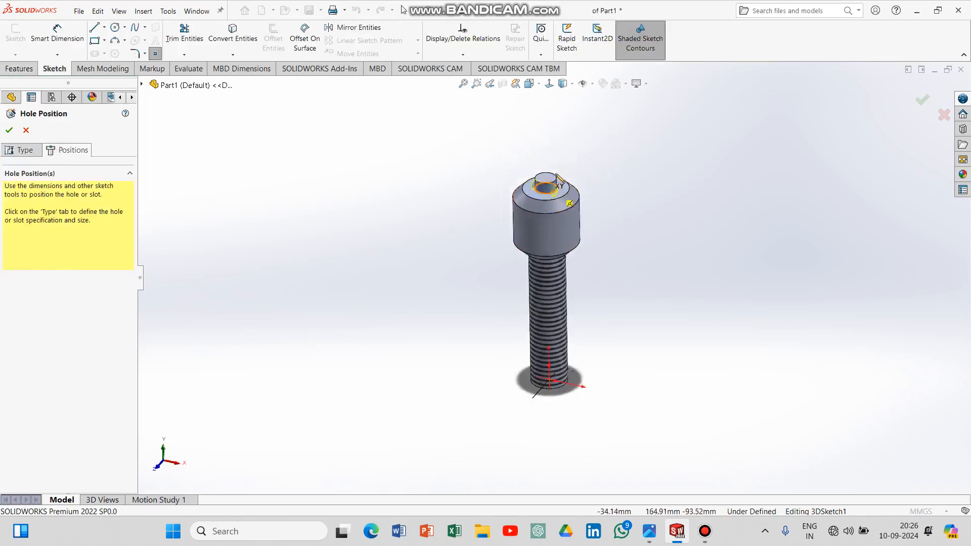
scroll(556, 263, "down", 4)
scroll(558, 273, "down", 5)
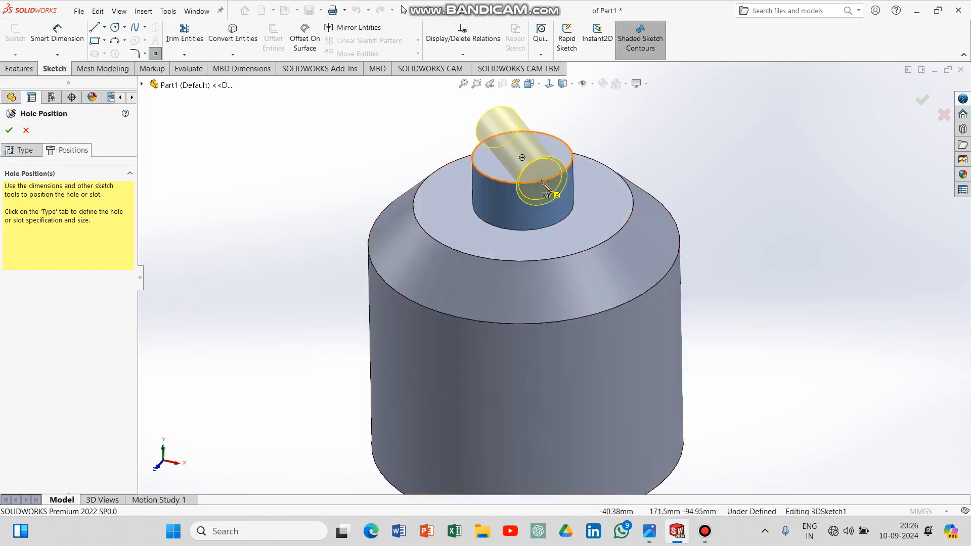
left_click(523, 160)
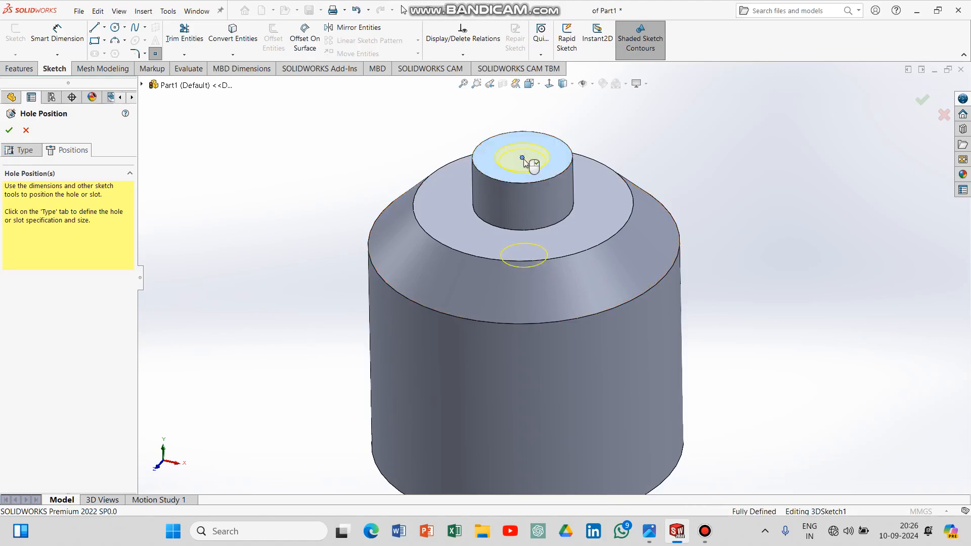
left_click(919, 100)
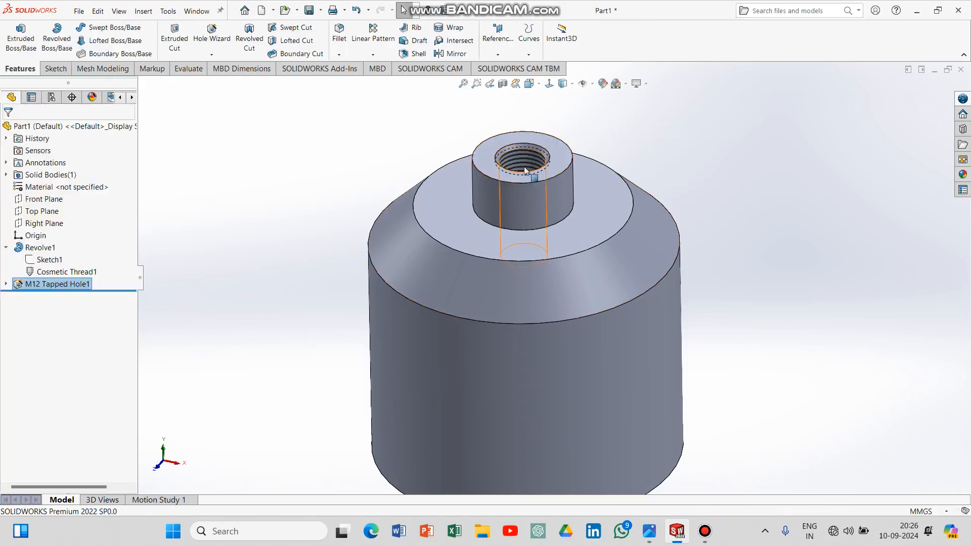
Section the model along the Front Plane and inspect the tapped hole's threads and countersink
left_click(503, 85)
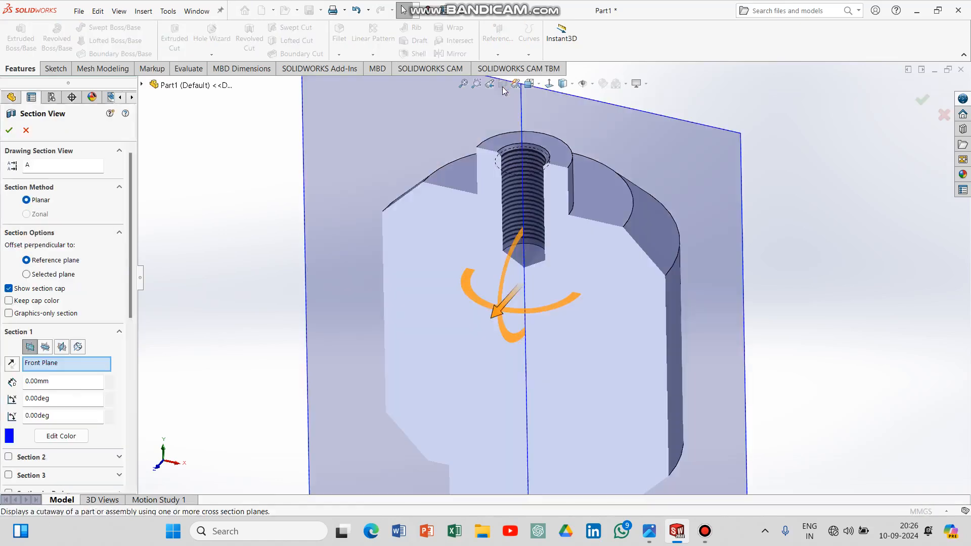
left_click(916, 102)
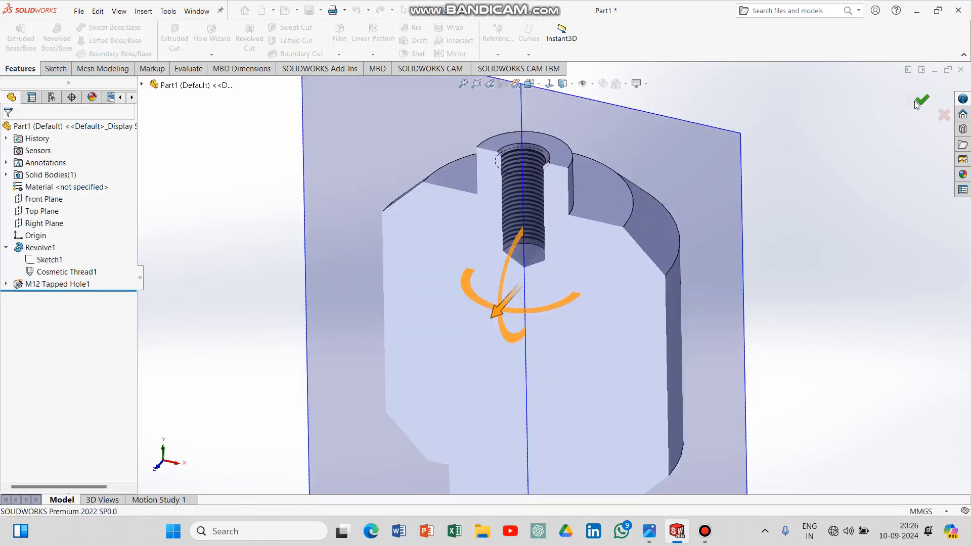
left_click(551, 86)
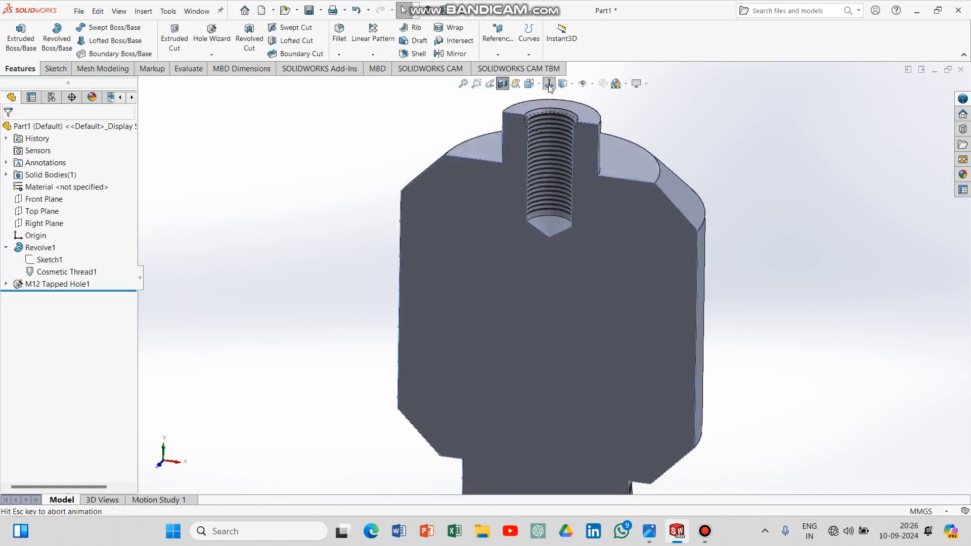
scroll(557, 182, "up", 1)
scroll(557, 182, "down", 3)
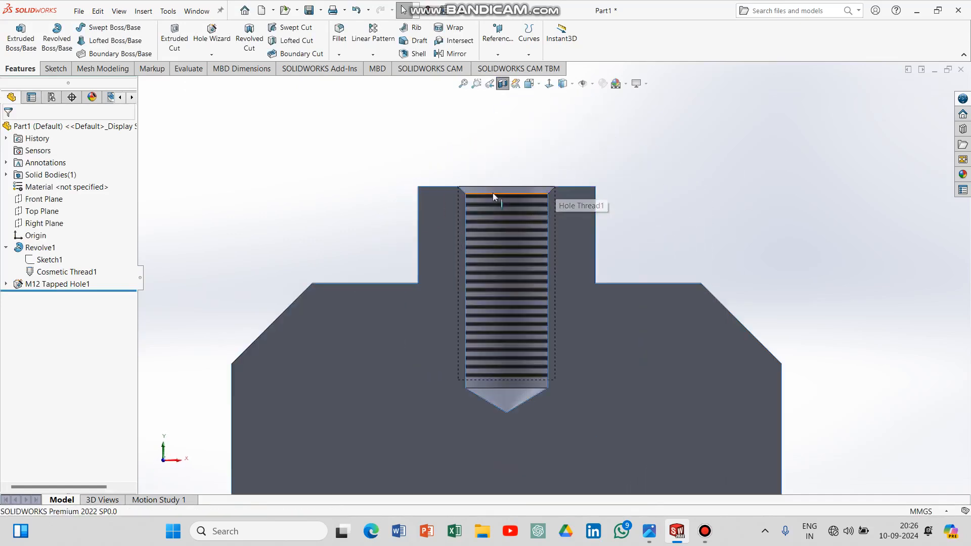
middle_click_drag(635, 199, 564, 251)
scroll(542, 238, "down", 2)
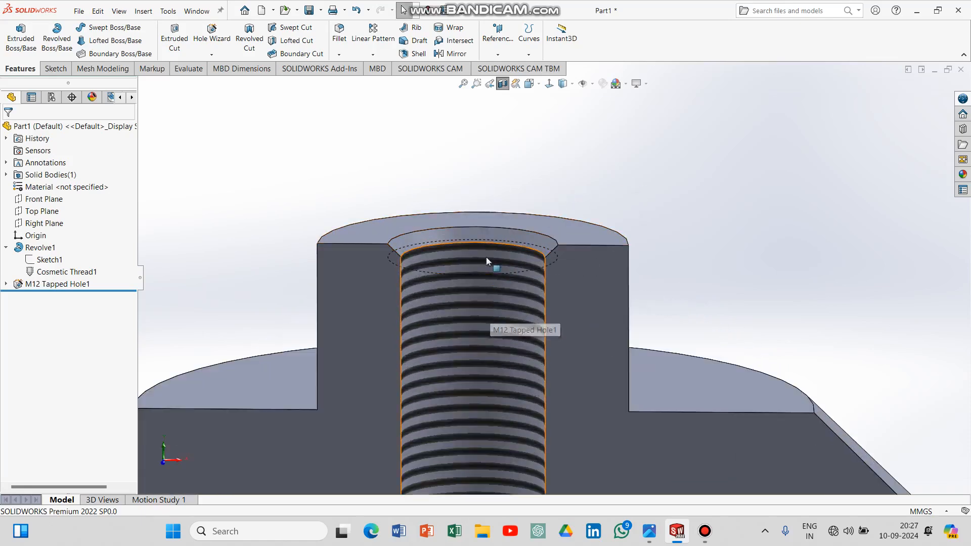
View the section squarely and examine the tapped hole from its countersunk mouth to its conical bottom
right_click(683, 130)
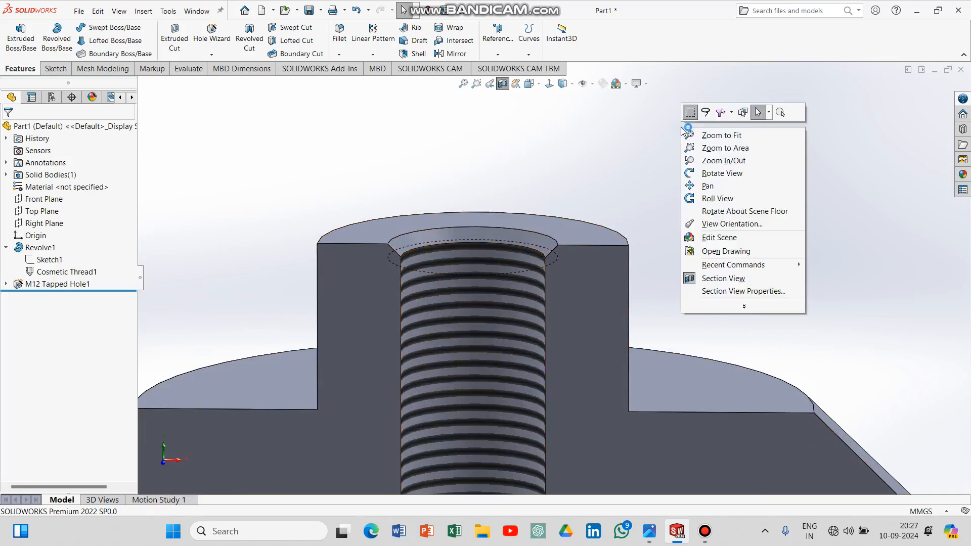
left_click(550, 83)
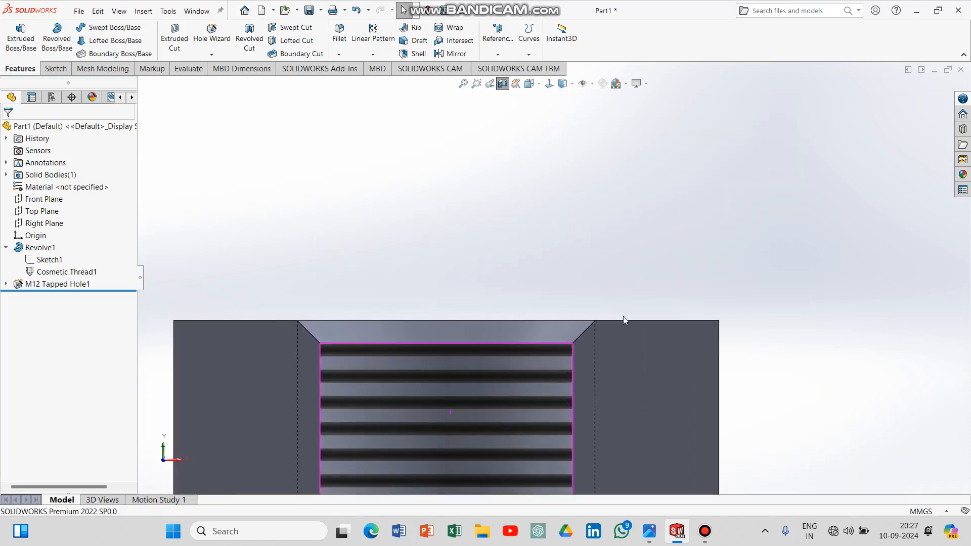
scroll(612, 179, "up", 4)
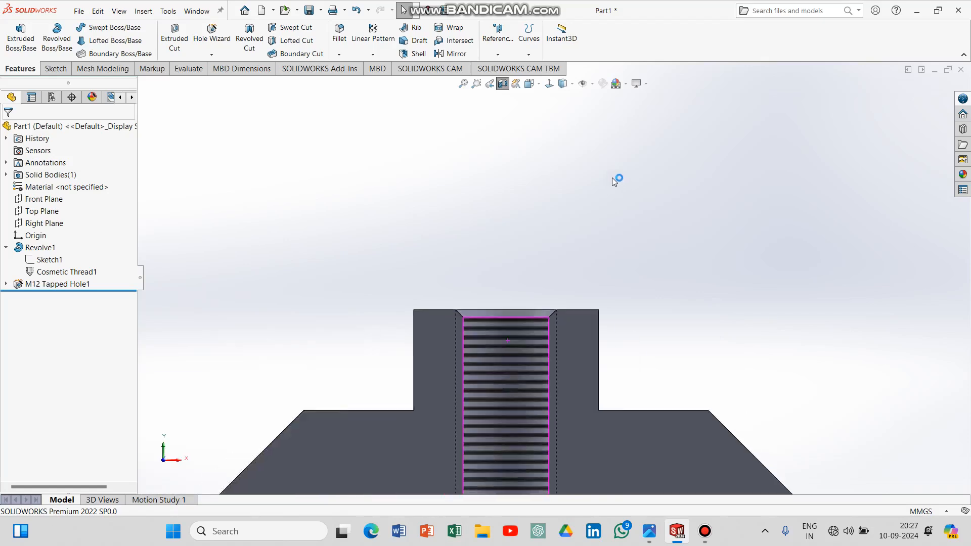
scroll(544, 444, "down", 5)
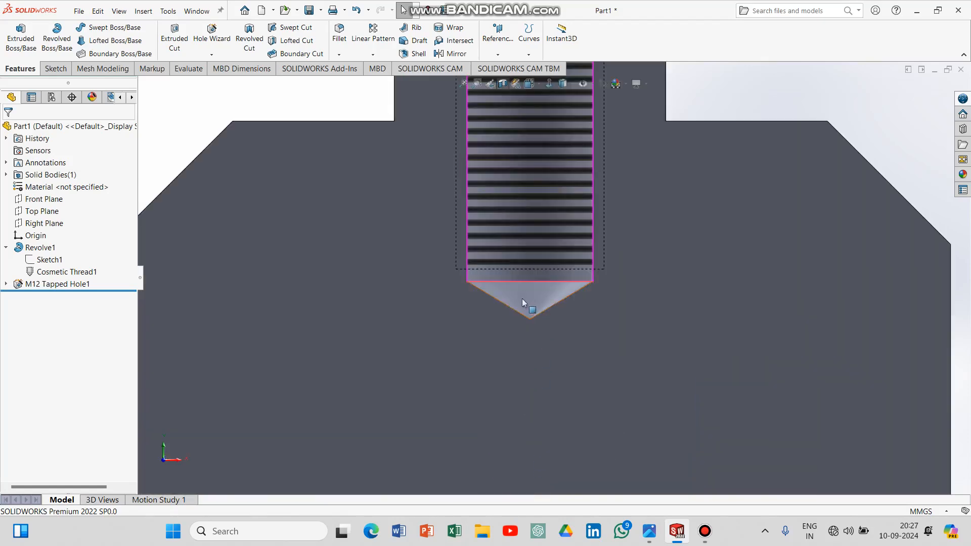
scroll(613, 290, "up", 3)
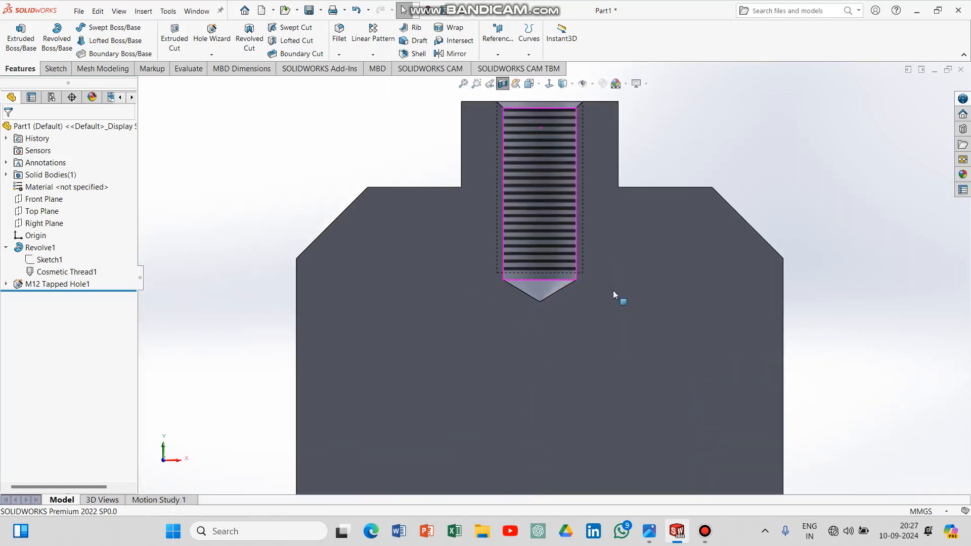
middle_click_drag(699, 132, 714, 275)
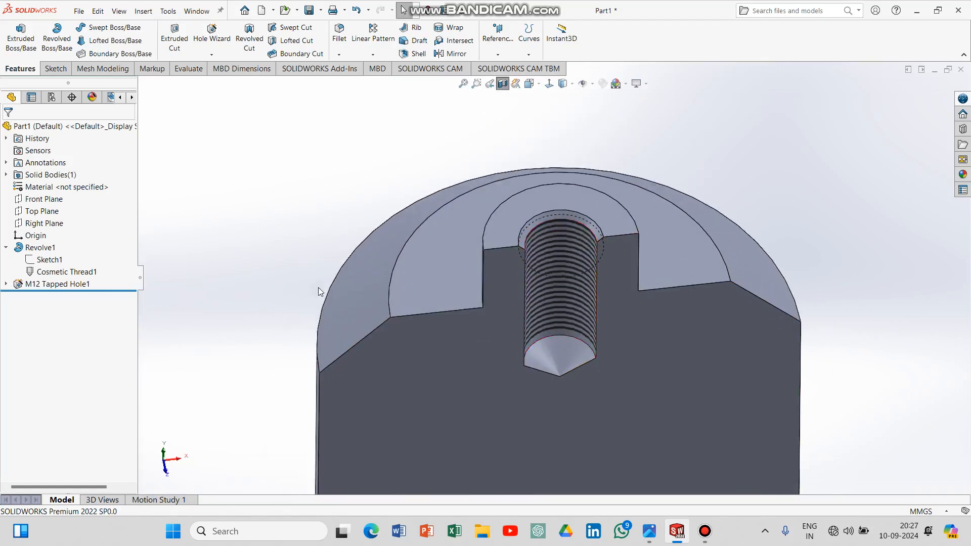
Look at the spindle from the top, turn off the section view and inspect the full model
left_click(529, 85)
left_click(432, 285)
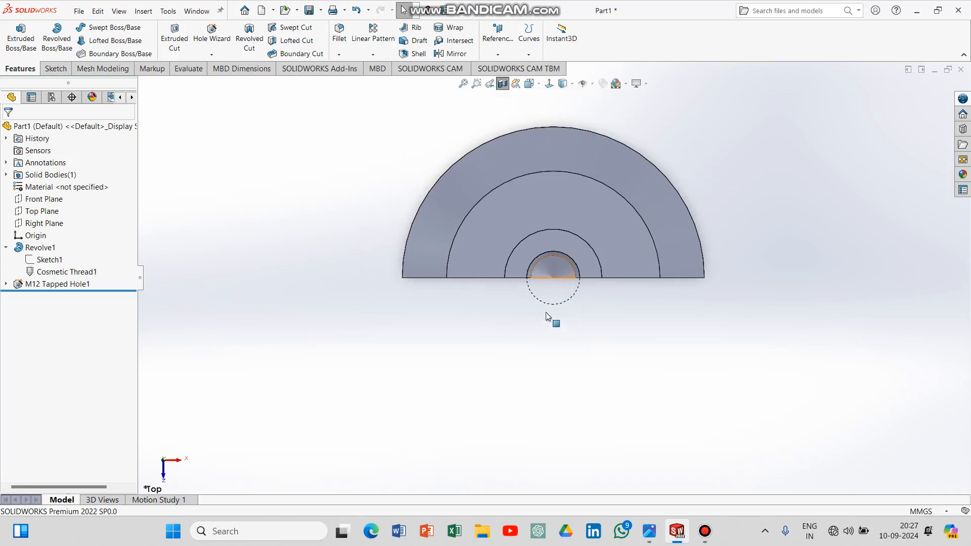
left_click(502, 84)
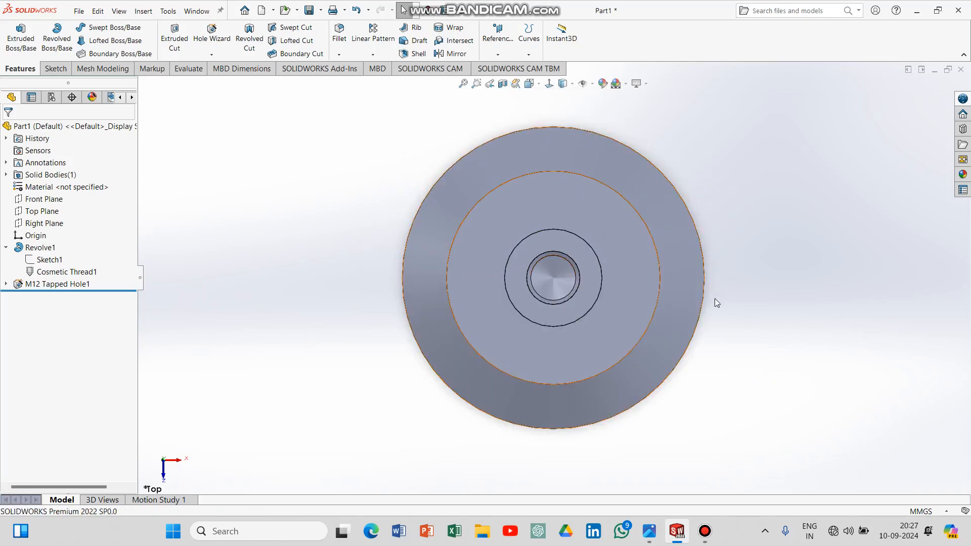
middle_click_drag(764, 349, 761, 272)
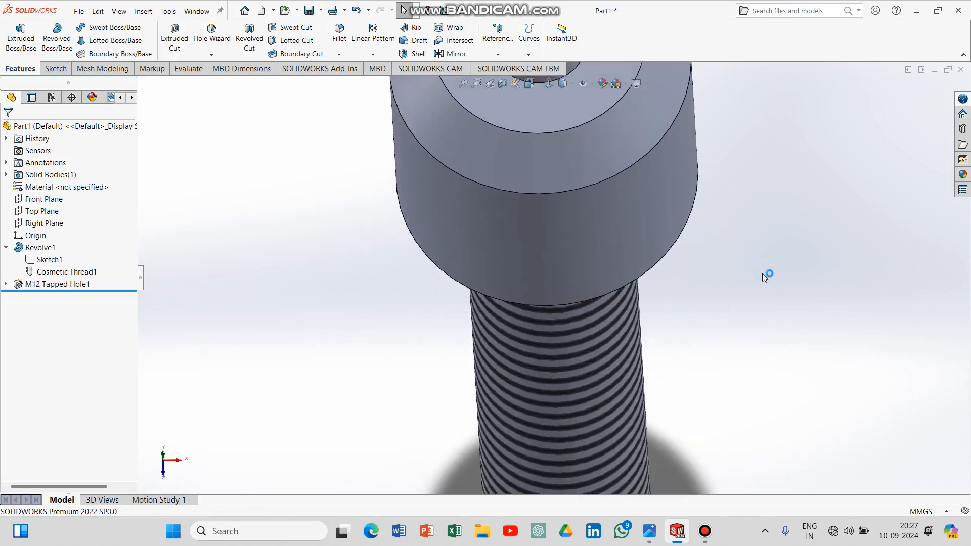
scroll(763, 274, "down", 3)
Switch to the drawing image and check the cross hole's diameter and position in the spindle head
left_click(649, 531)
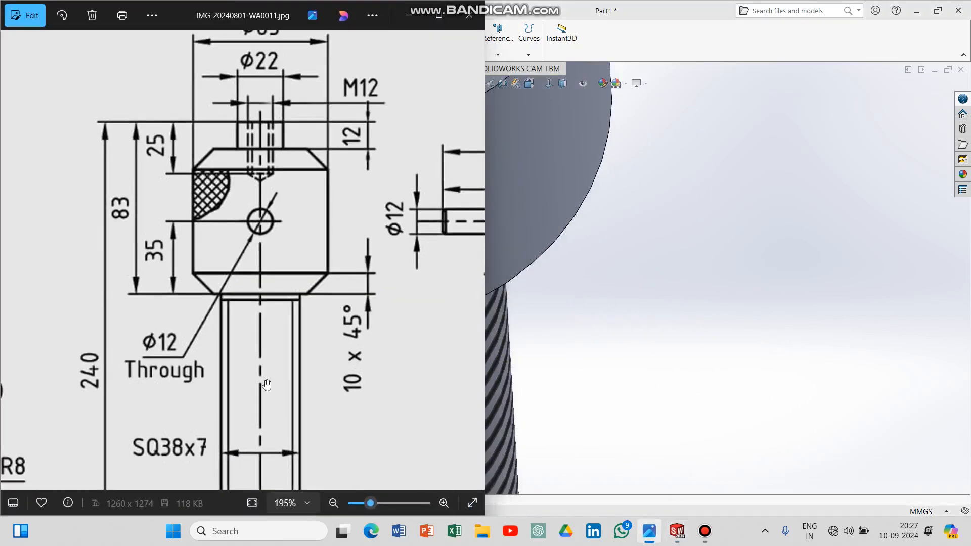
scroll(303, 358, "down", 5)
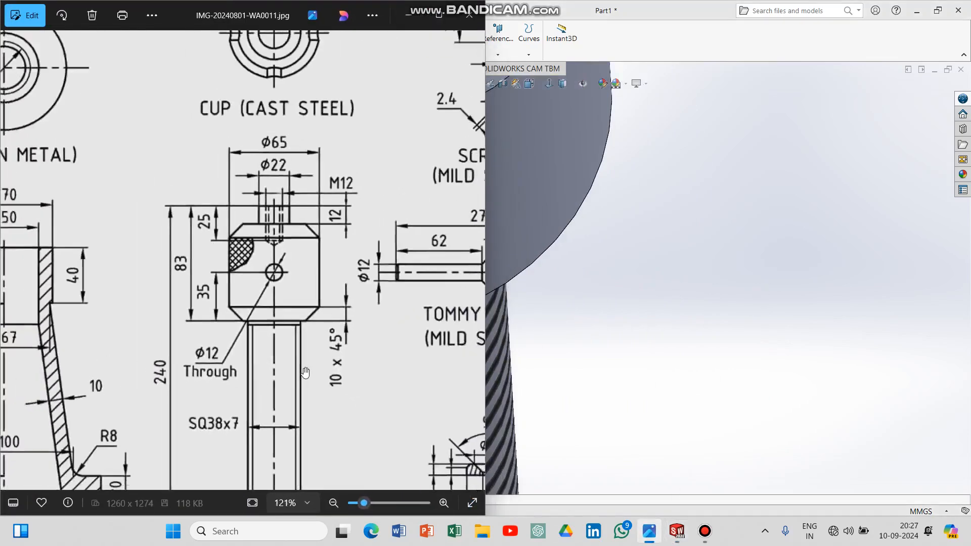
scroll(291, 336, "up", 3)
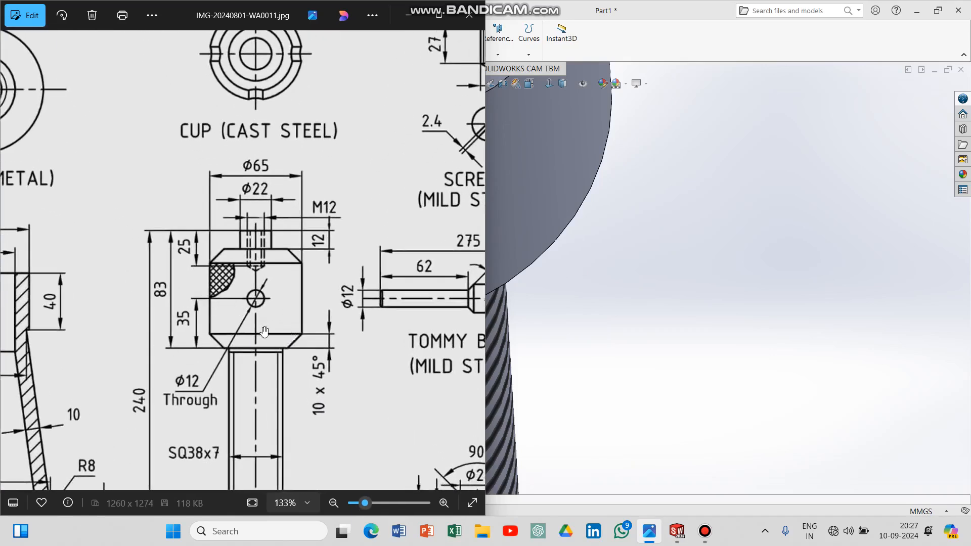
left_click(408, 18)
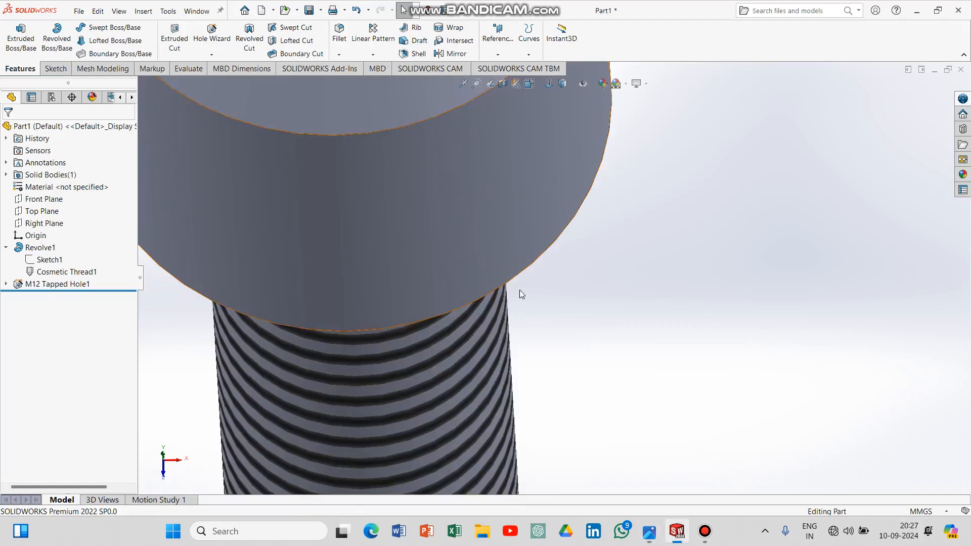
Sketch a circle about 16 mm in diameter on the Front Plane, centred on the spindle axis within the head
scroll(535, 335, "down", 4)
scroll(541, 338, "up", 8)
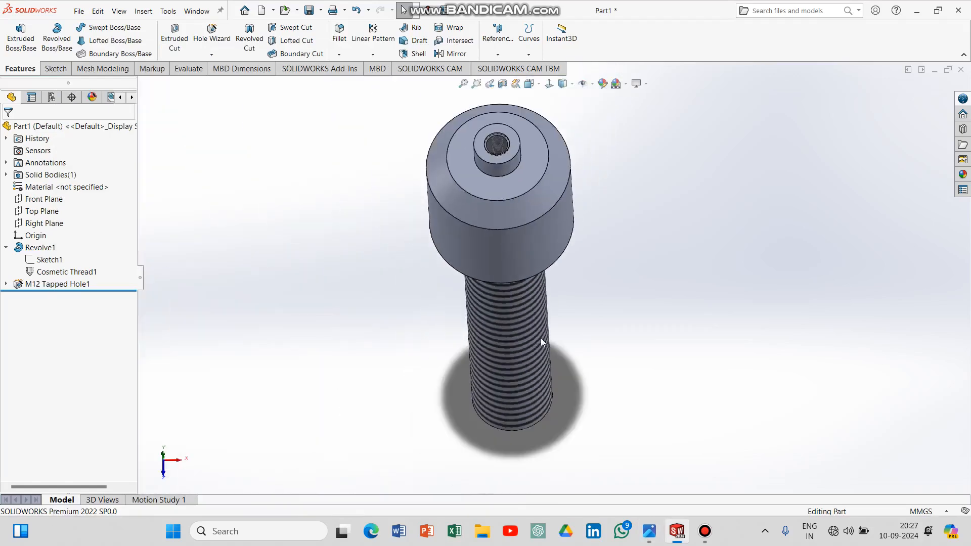
left_click(53, 200)
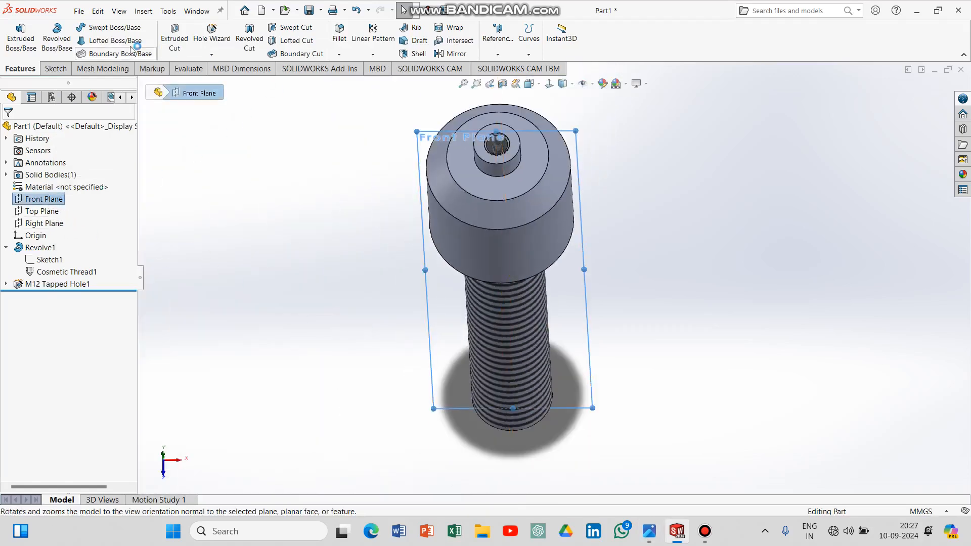
left_click(55, 68)
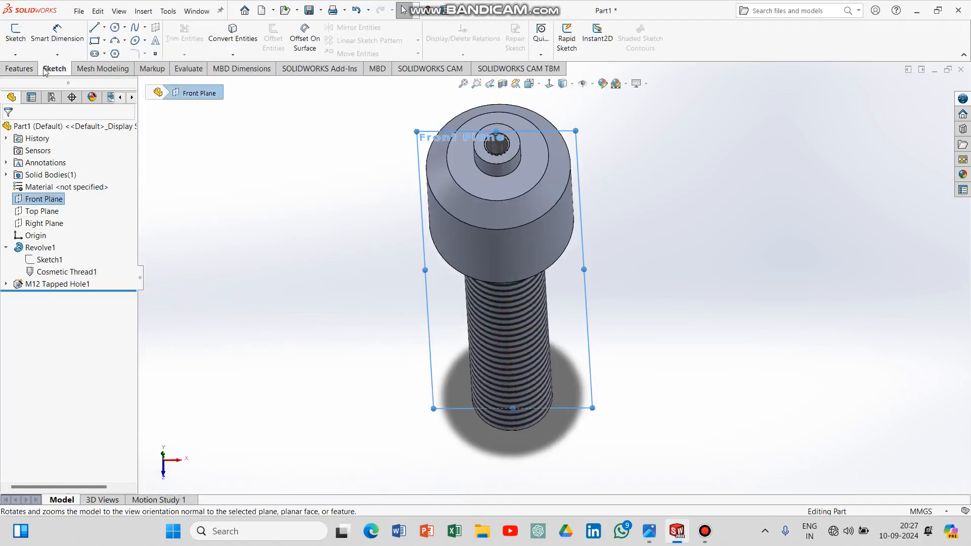
left_click(116, 28)
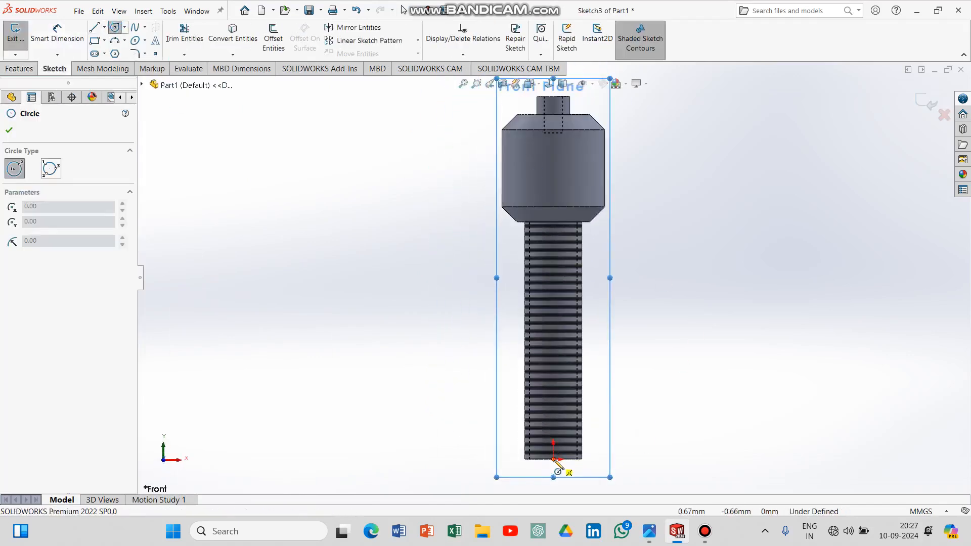
left_click(553, 168)
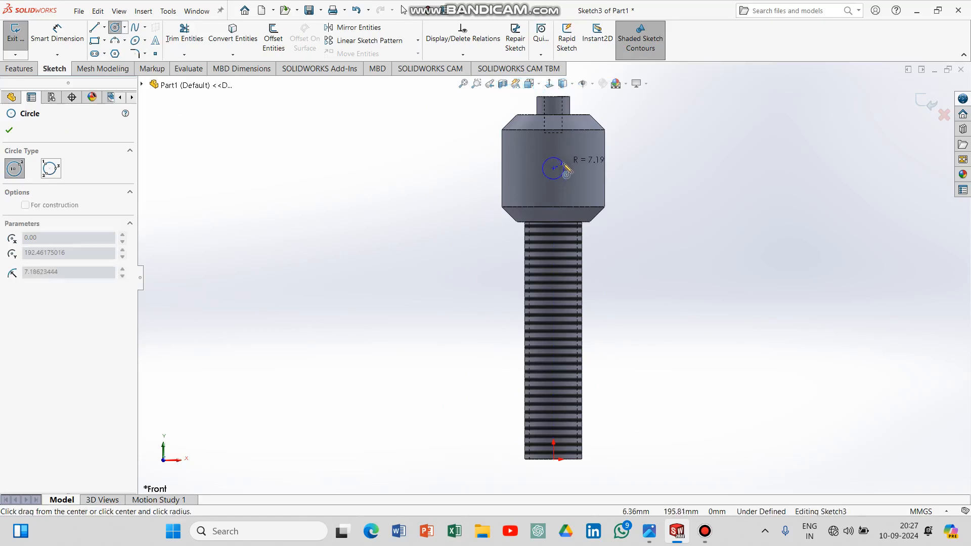
left_click(561, 160)
key("Escape")
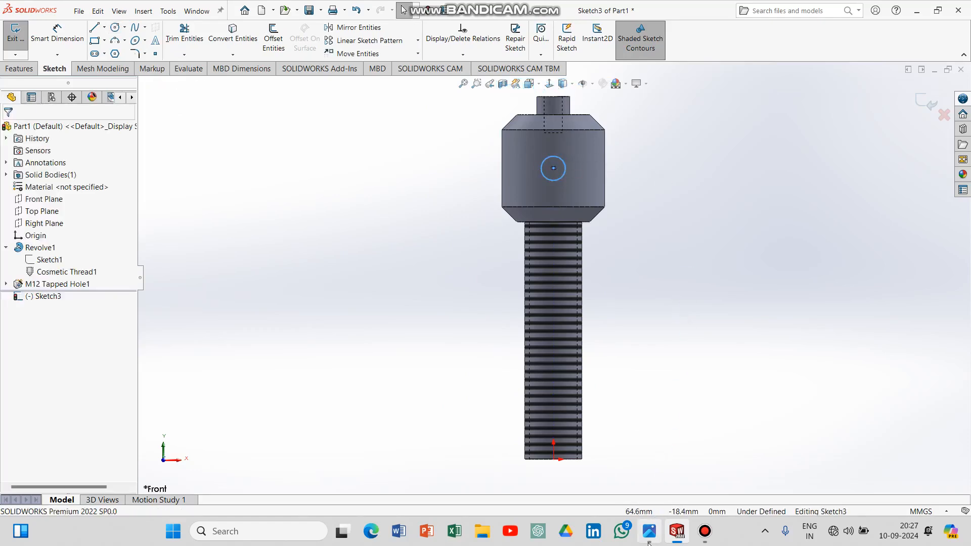
Recheck the cross hole's size in the drawing and dimension the circle's diameter to 12 mm
left_click(649, 531)
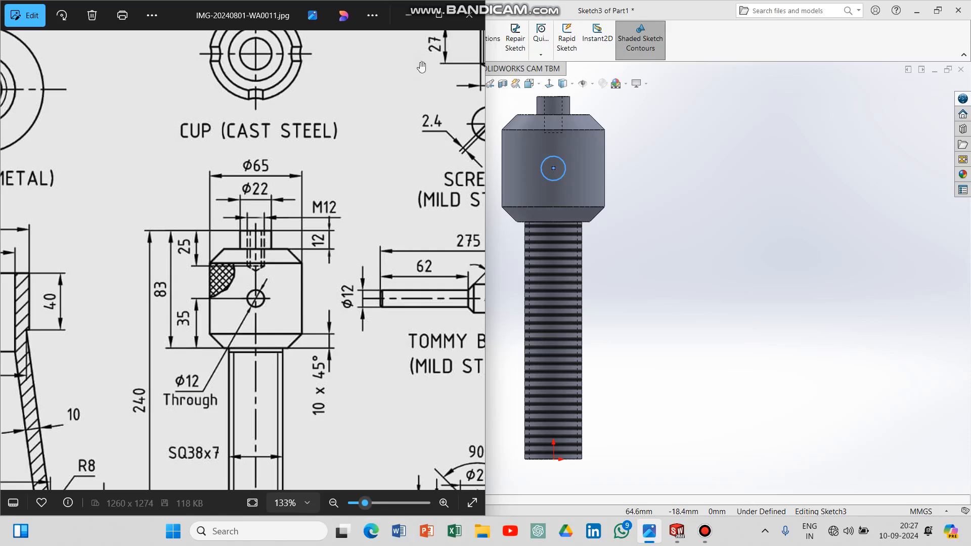
left_click(410, 16)
left_click(54, 36)
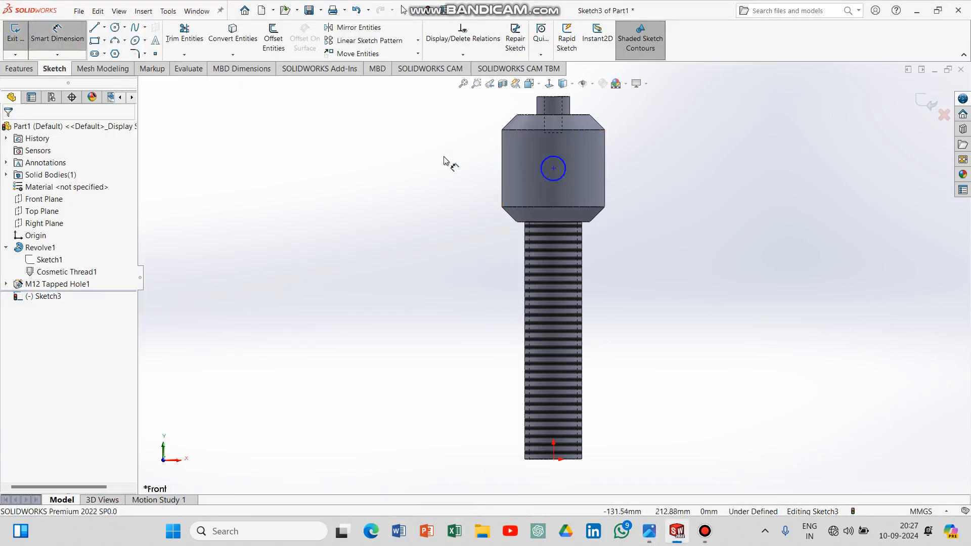
left_click(564, 168)
left_click(678, 164)
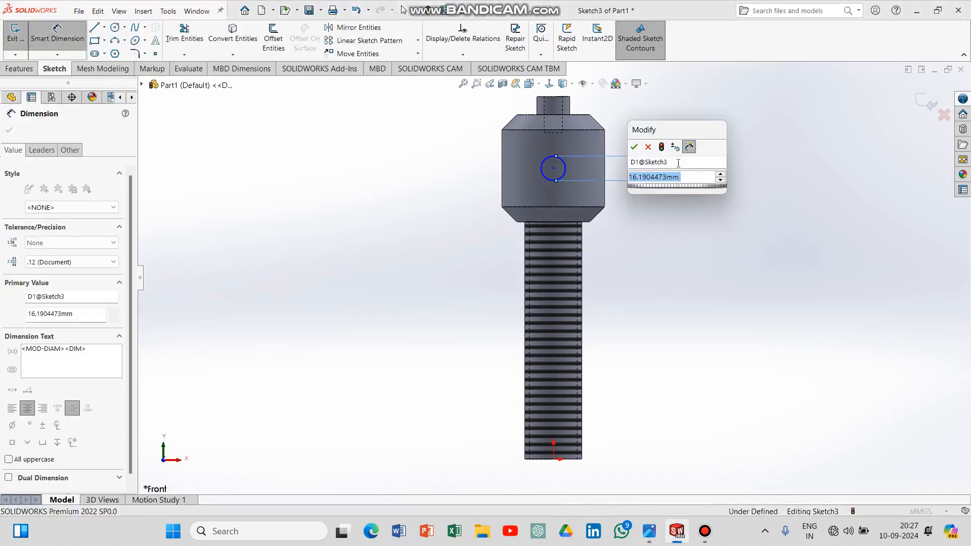
type("12")
key("Return")
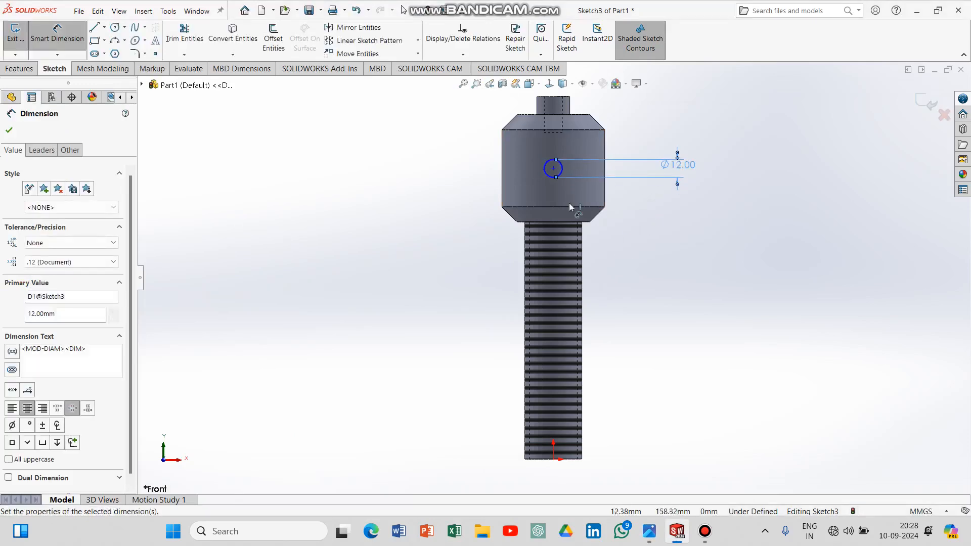
scroll(558, 245, "down", 2)
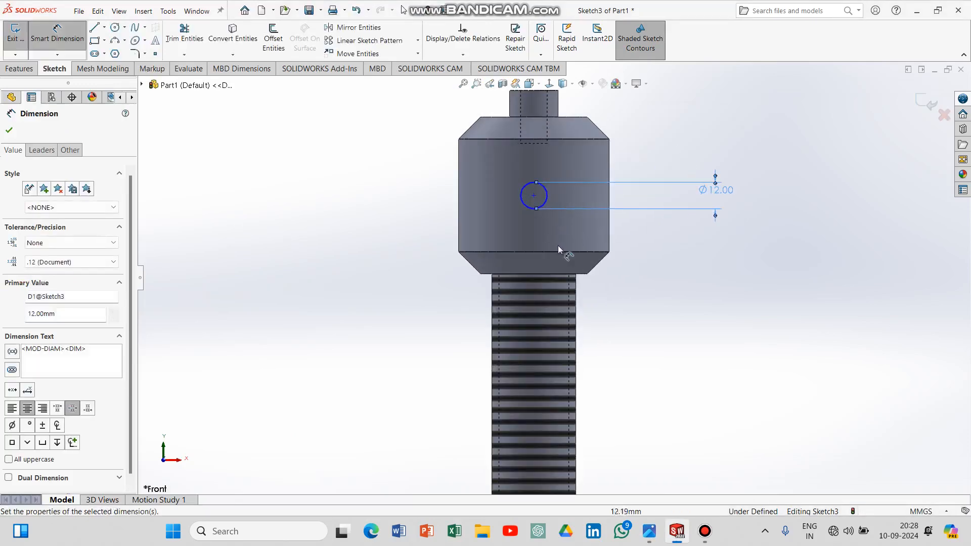
Dimension the circle's centre 35 mm above the head's lower edge, check the distance against the drawing image, and exit the sketch
left_click(543, 274)
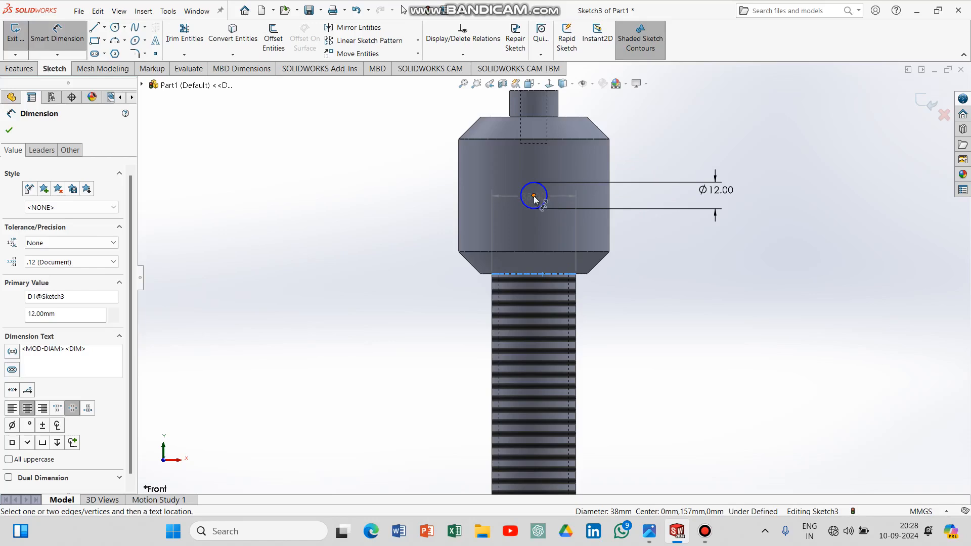
left_click(534, 197)
left_click(677, 237)
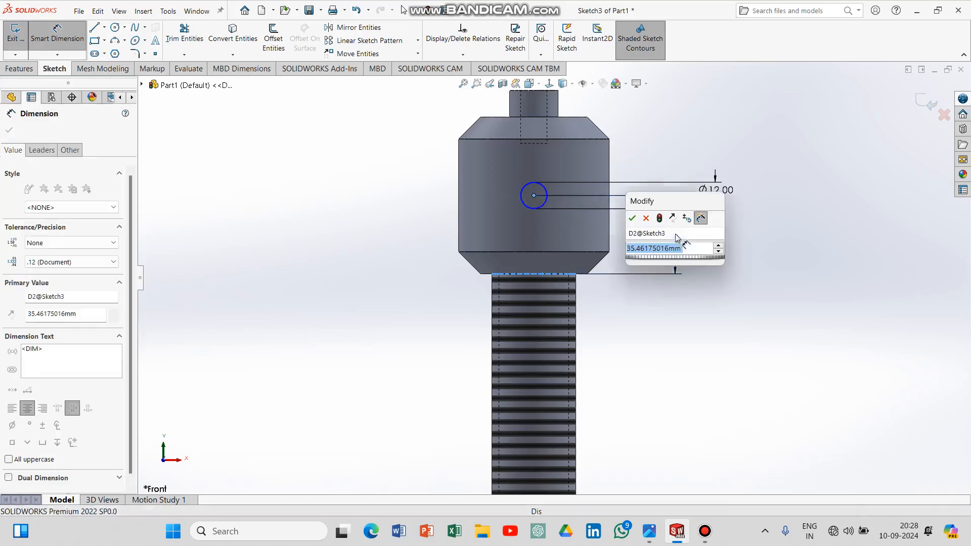
type("35")
key("Return")
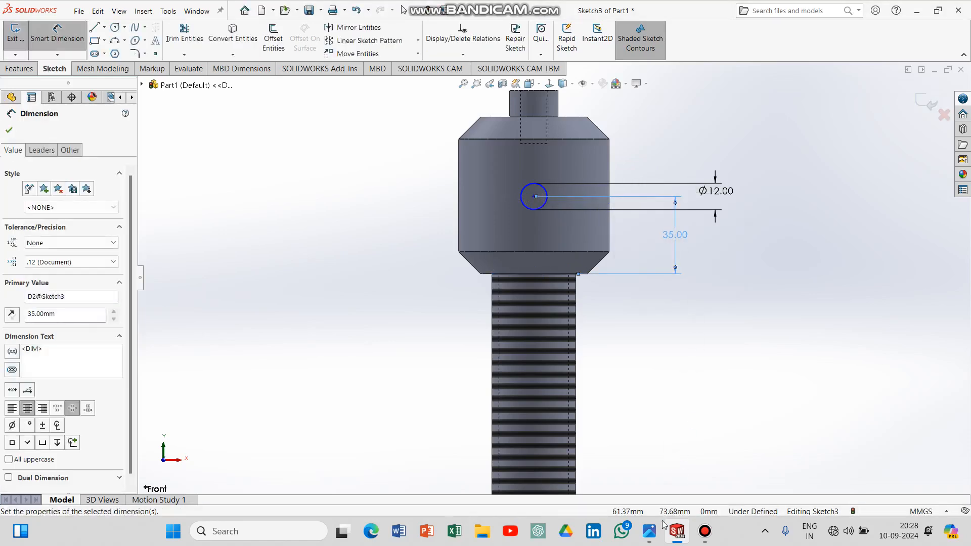
left_click(651, 534)
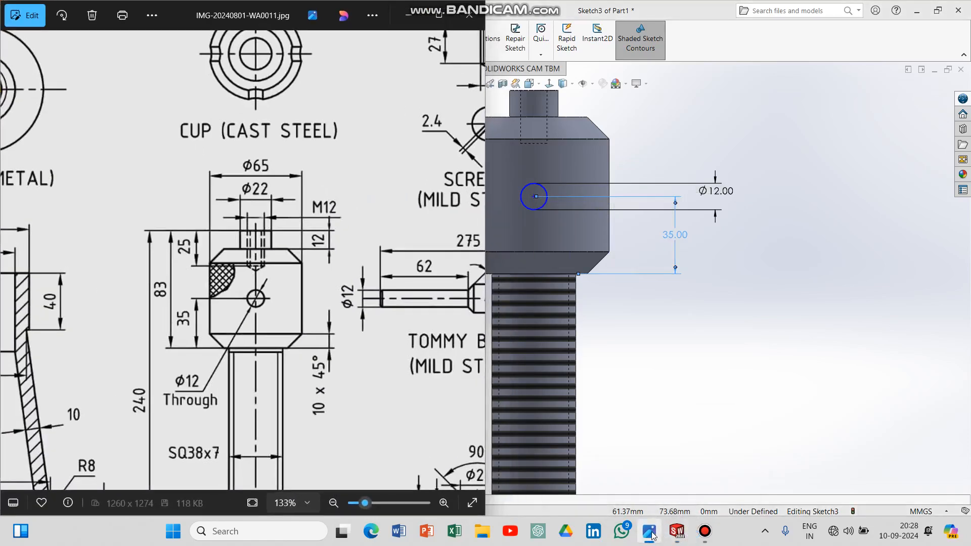
left_click(651, 534)
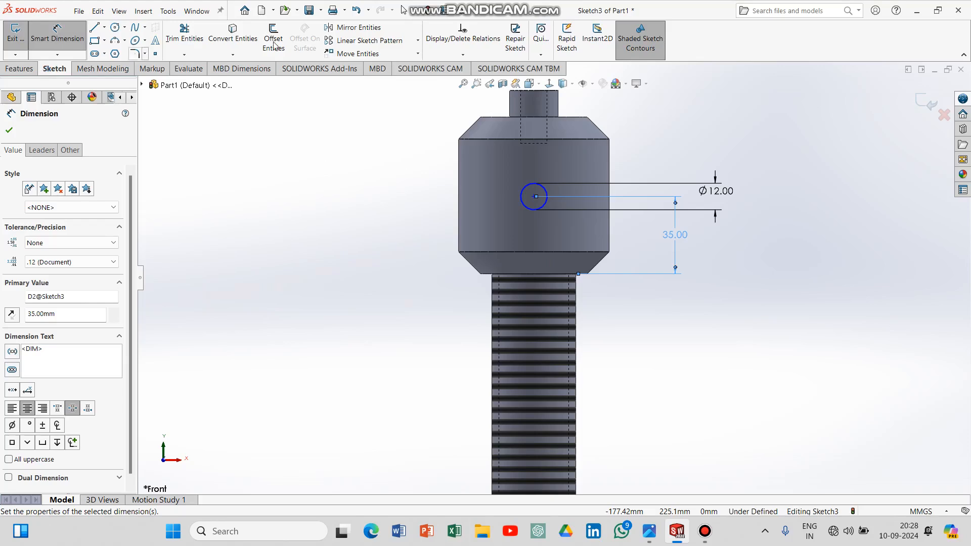
left_click(934, 103)
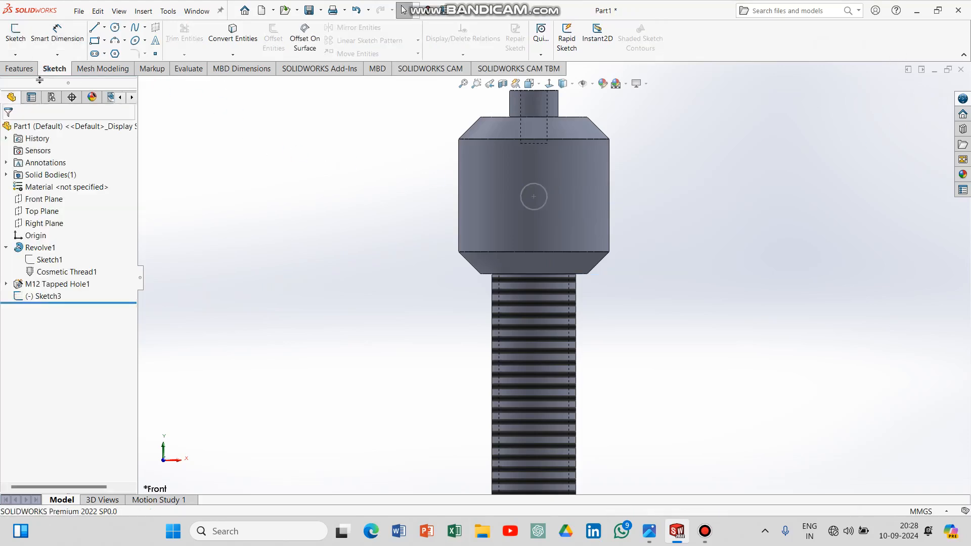
Cut-extrude the 12 mm circle sketch through the spindle head with the Through All - Both end condition
left_click(19, 69)
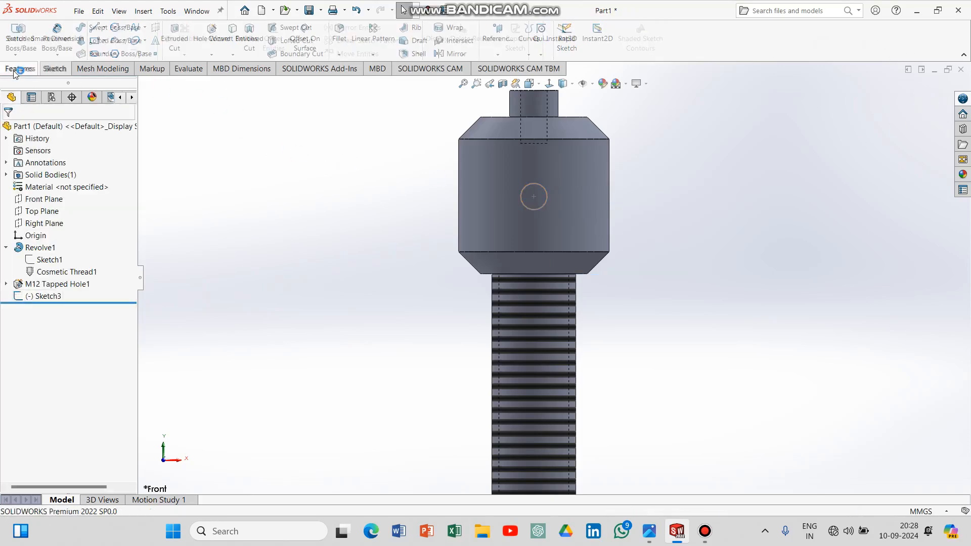
left_click(50, 298)
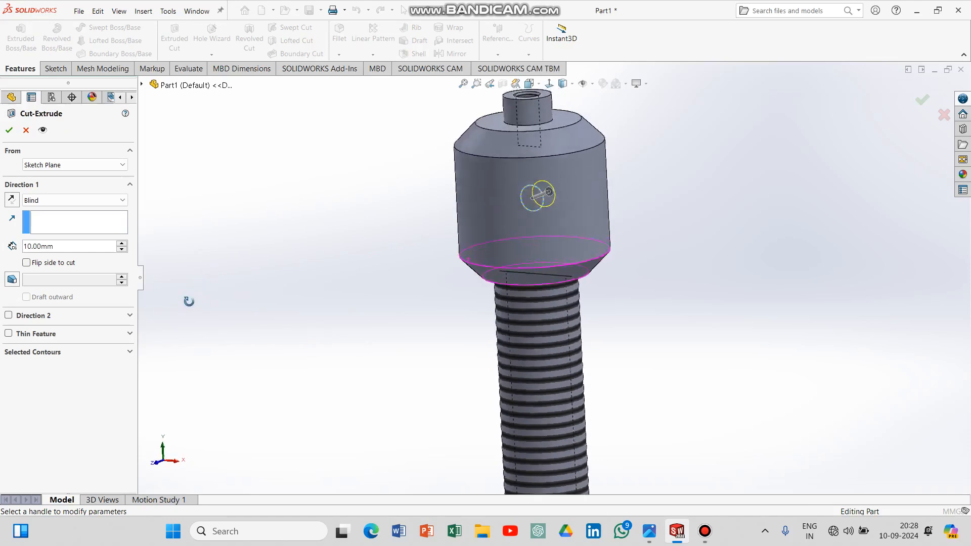
left_click(704, 531)
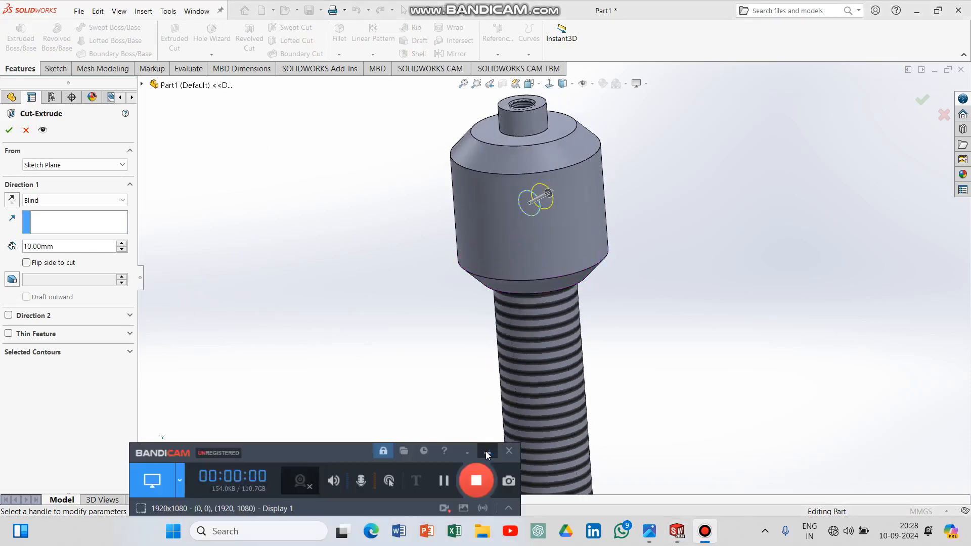
left_click(487, 453)
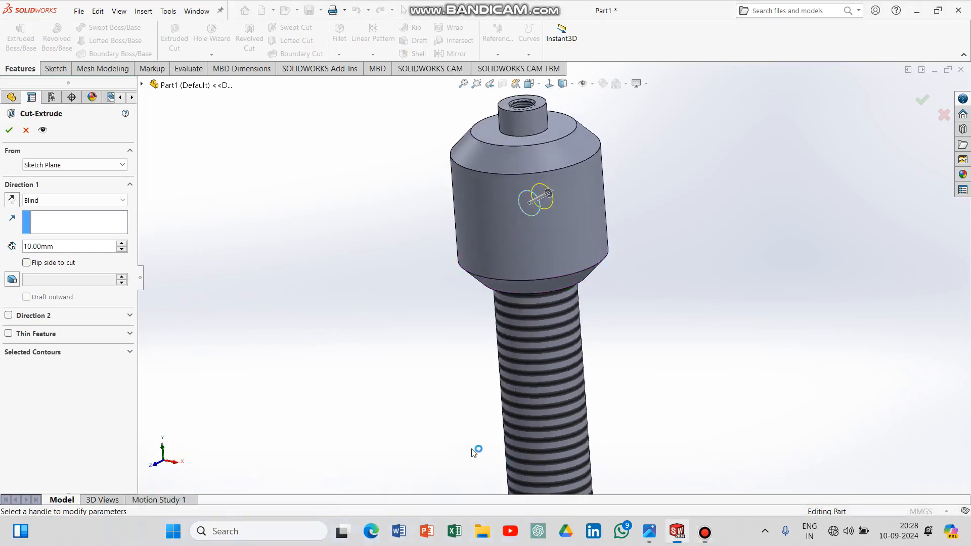
left_click(66, 199)
left_click(70, 228)
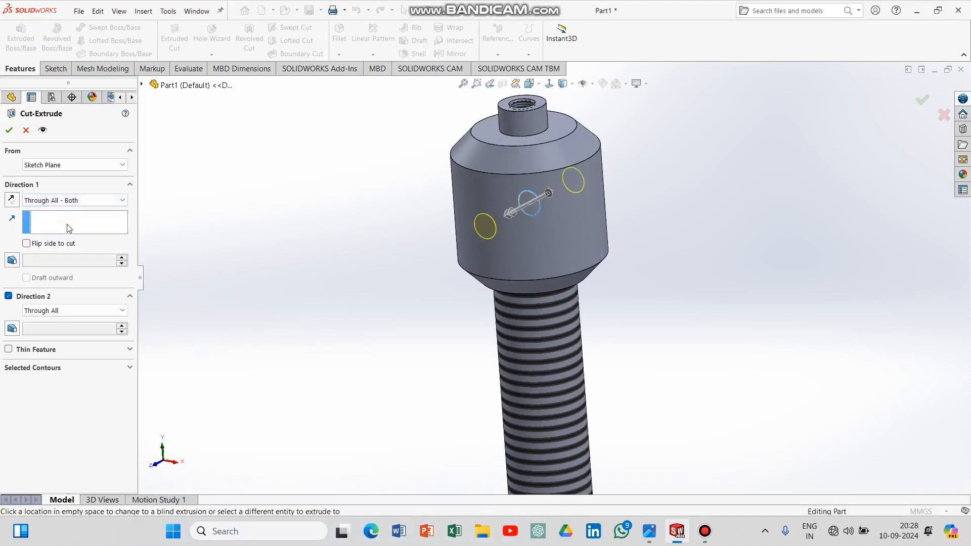
left_click(921, 101)
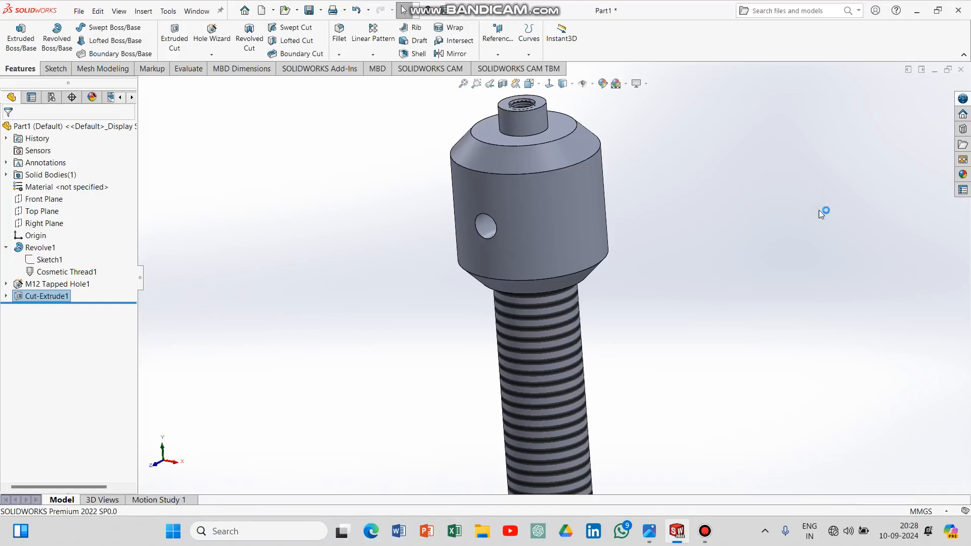
Inspect the cross hole, set the spindle normal to the front, and compare it with the screw spindle in the drawing image
middle_click_drag(811, 225, 787, 254)
right_click(765, 217)
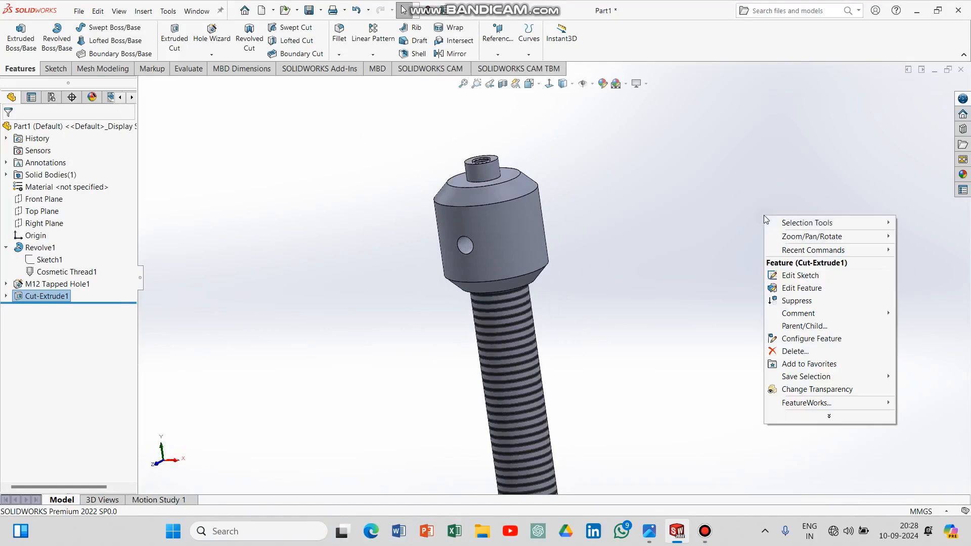
left_click(549, 84)
left_click(657, 536)
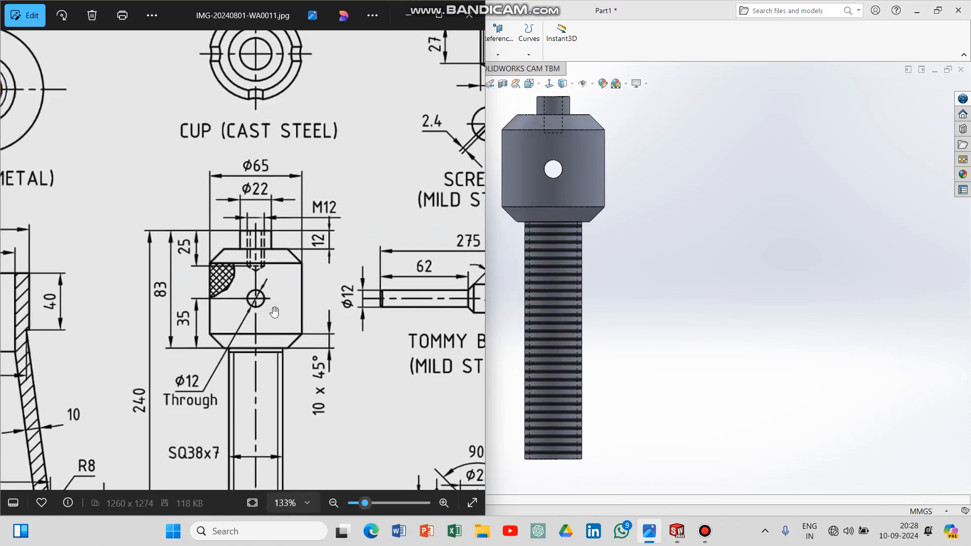
scroll(273, 306, "down", 5)
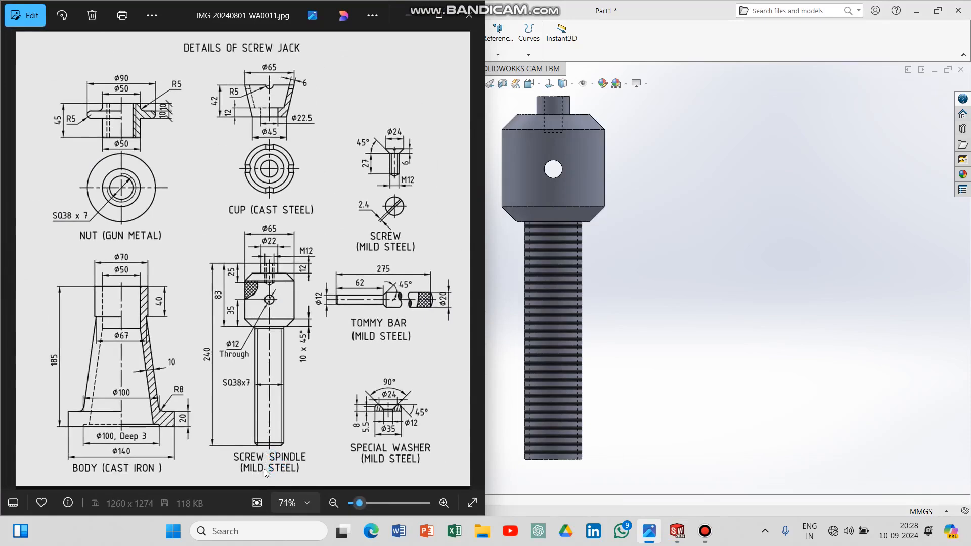
scroll(274, 385, "up", 3)
scroll(274, 384, "down", 2)
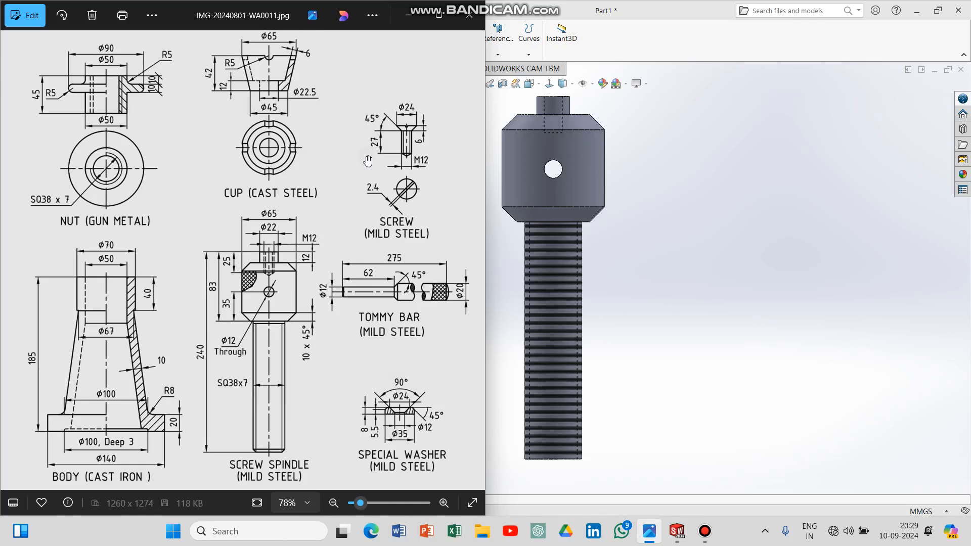
left_click(408, 21)
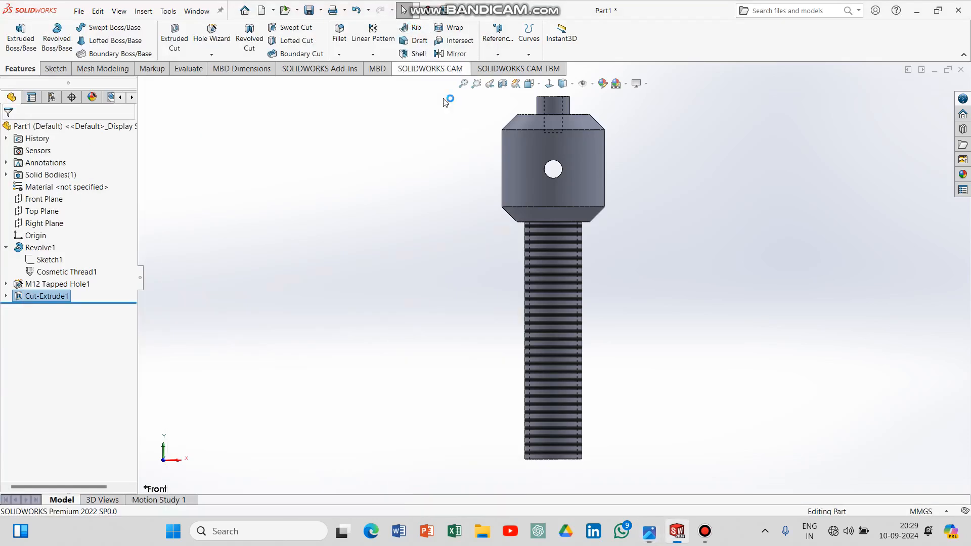
left_click(704, 531)
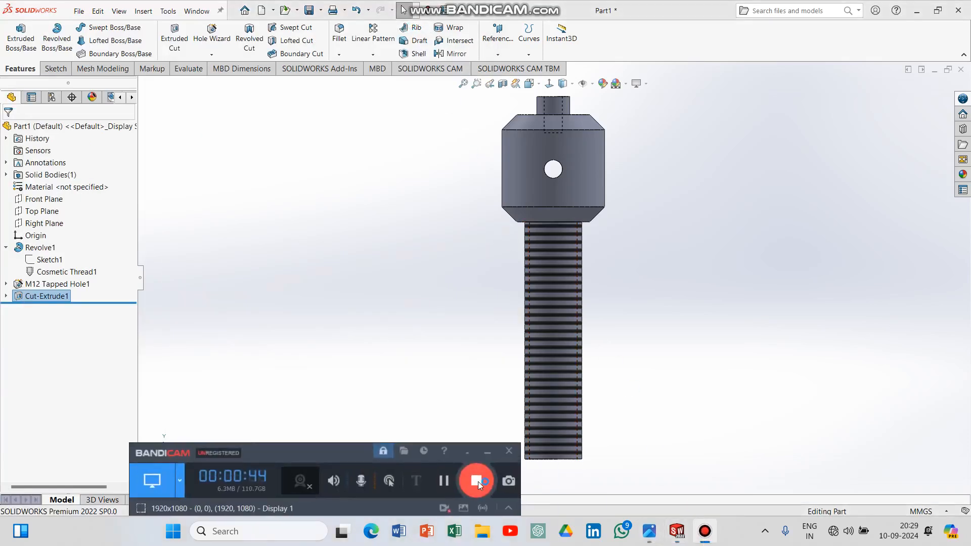